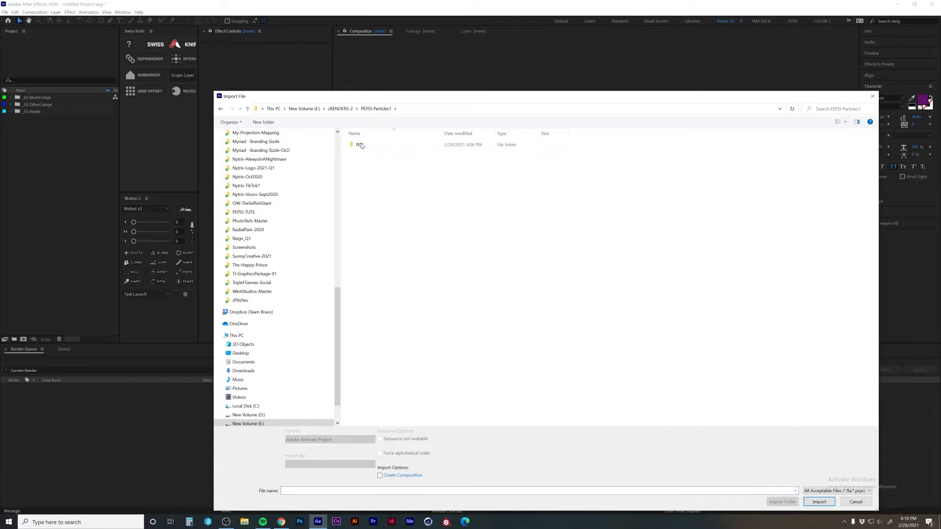
Import the PEPSI-Particles1 PNG sequence from the R01 folder as footage and create a composition from it
double_click(364, 147)
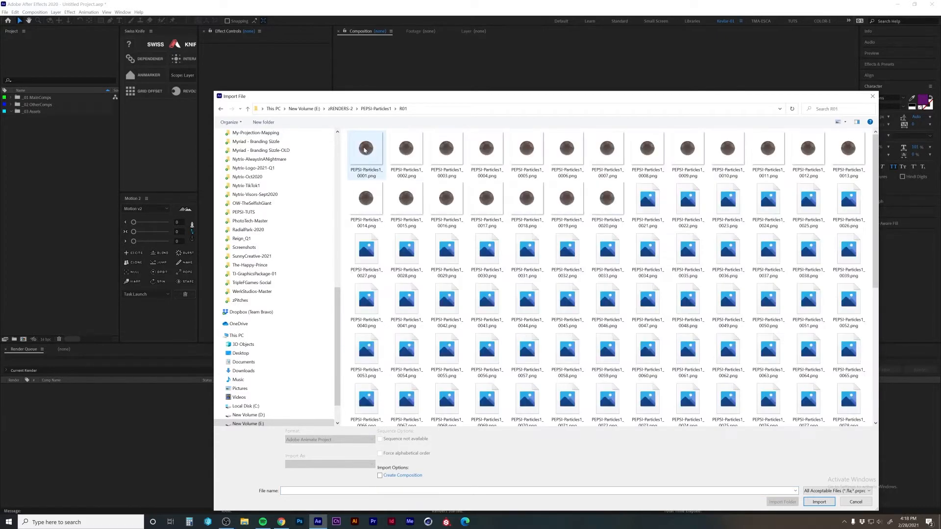
click(365, 150)
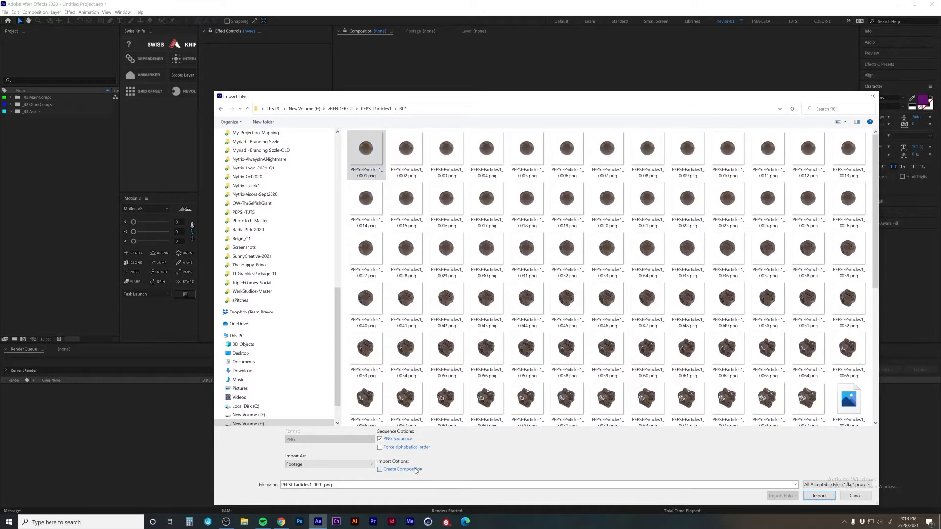
click(417, 469)
click(818, 495)
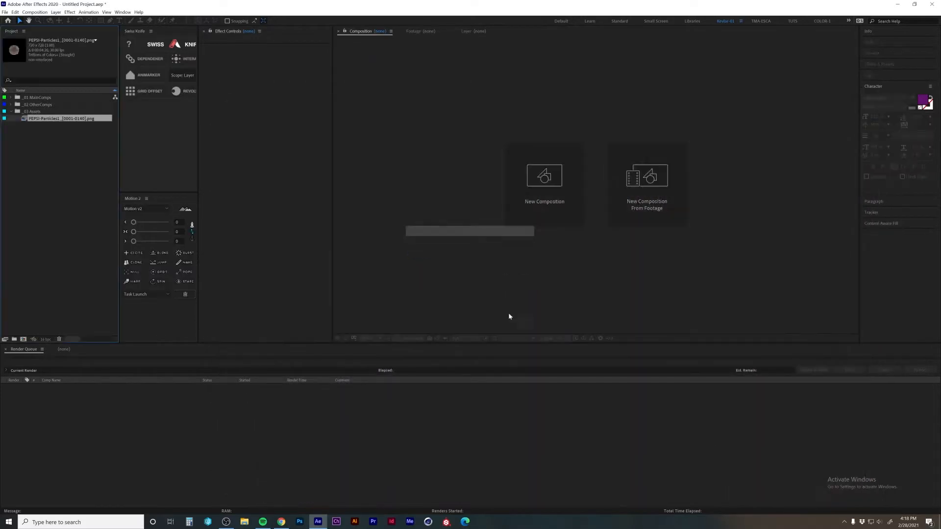
Apply the Exposure effect to the PNG sequence layer and set its Gamma Correction to .454, judging it at 0:00:04:06
drag(375, 365, 872, 404)
key(ctrl+space)
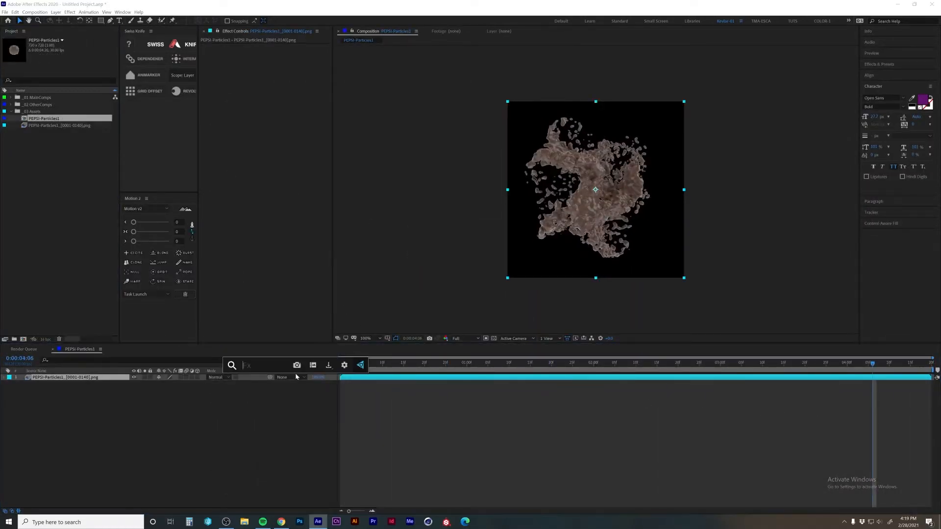
text(exp)
key(Return)
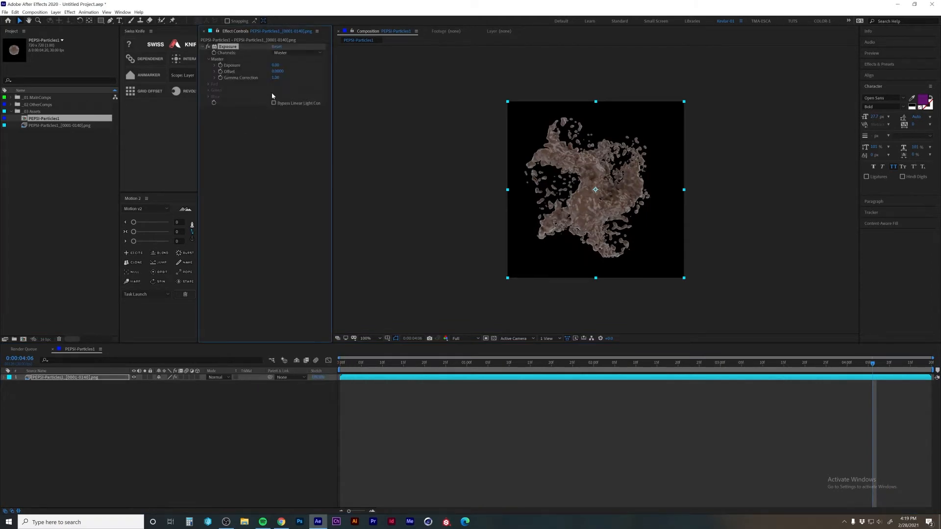
click(276, 78)
text(.454)
key(Return)
key(period)
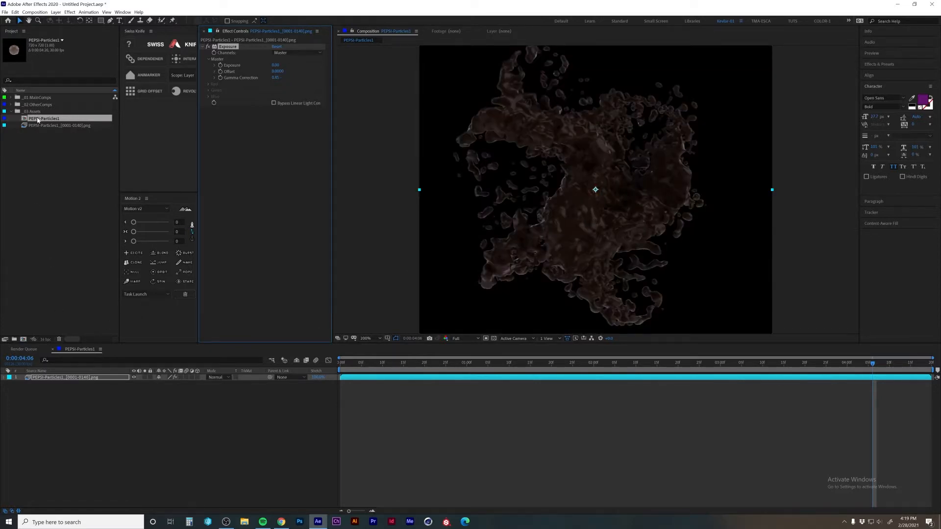
Nest the PEPSI-Particles1 composition in a new composition, close the original's timeline, and set the new composition's size to 1920 by 1080 px
drag(37, 120, 26, 340)
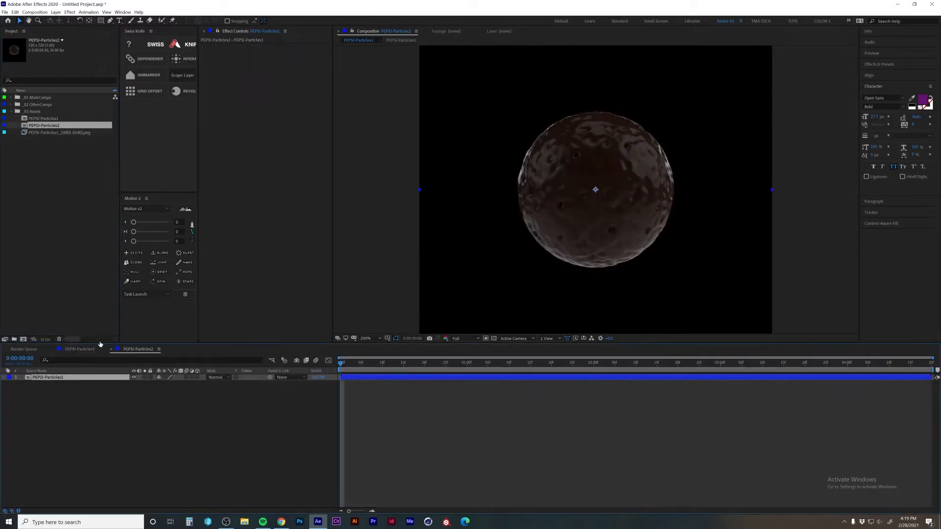
click(53, 350)
right_click(72, 350)
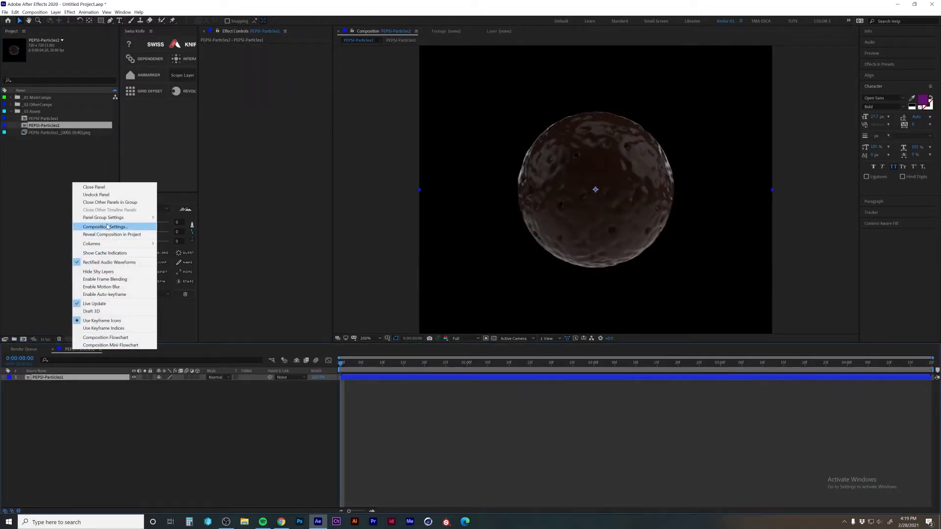
click(107, 226)
click(290, 195)
text(1920)
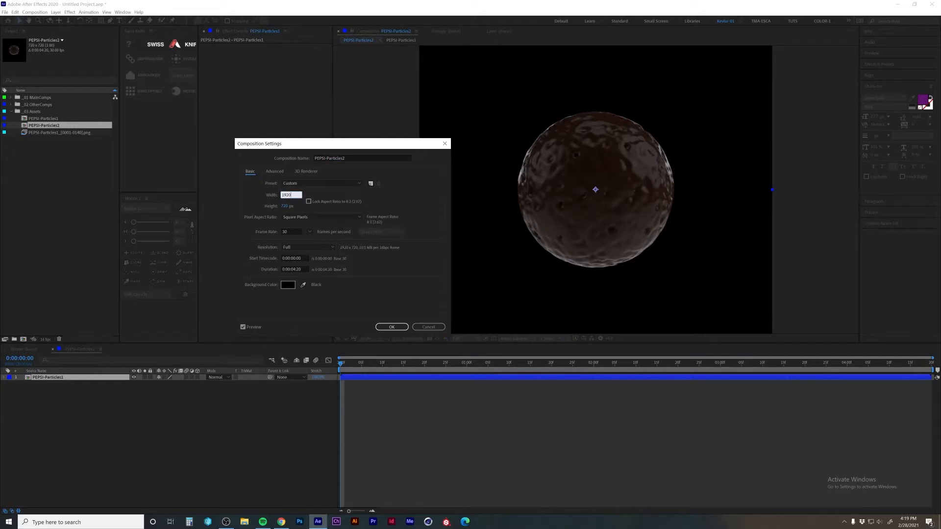
key(Tab)
text(1080)
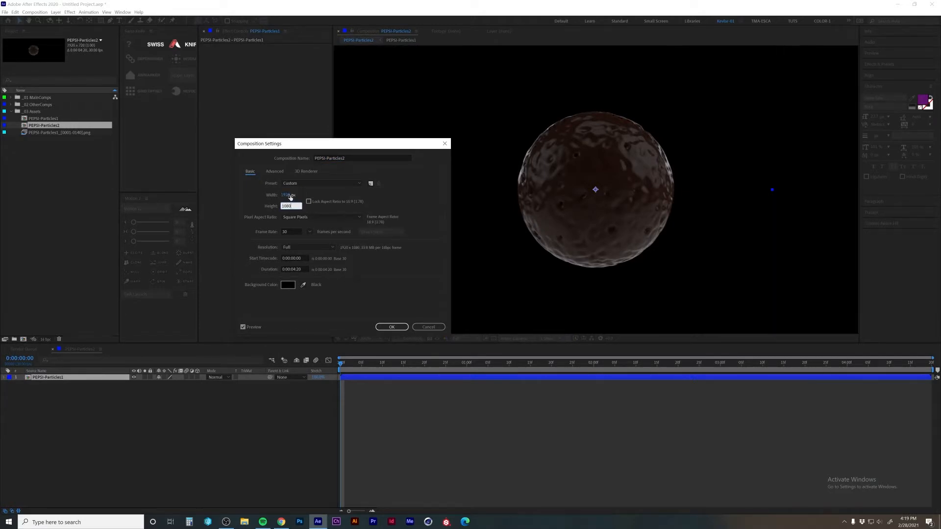
key(Return)
key(comma)
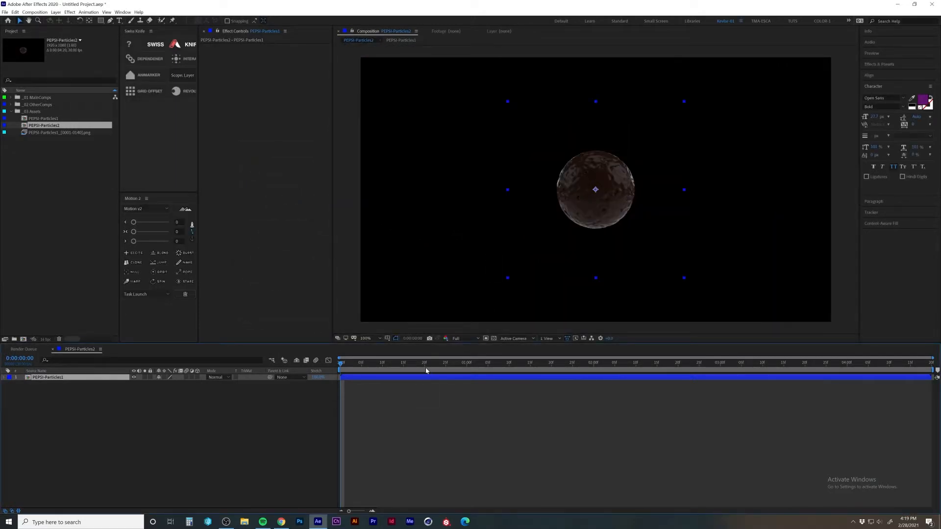
Apply Exposure to the nested particles layer with exposure about 2.8 and gamma correction about 0.8, and preview the animation
key(space)
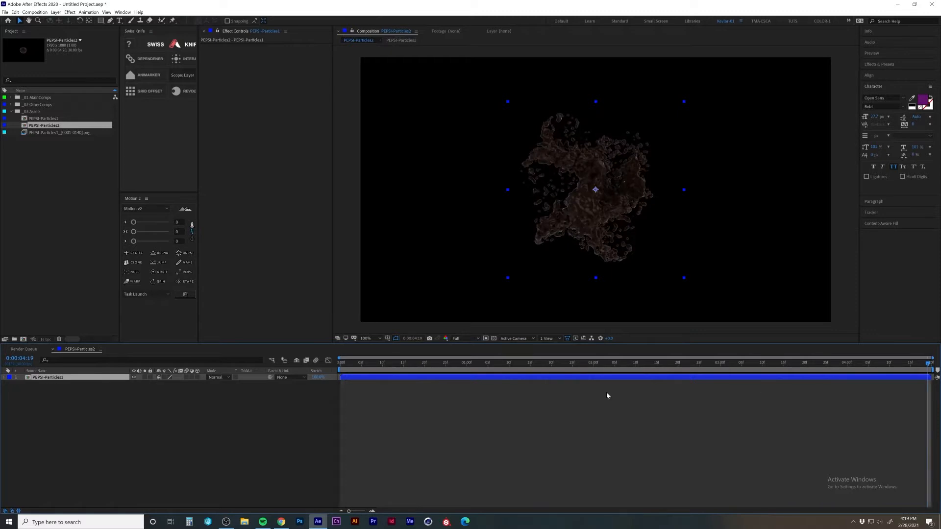
key(ctrl+space)
text(ext)
key(Return)
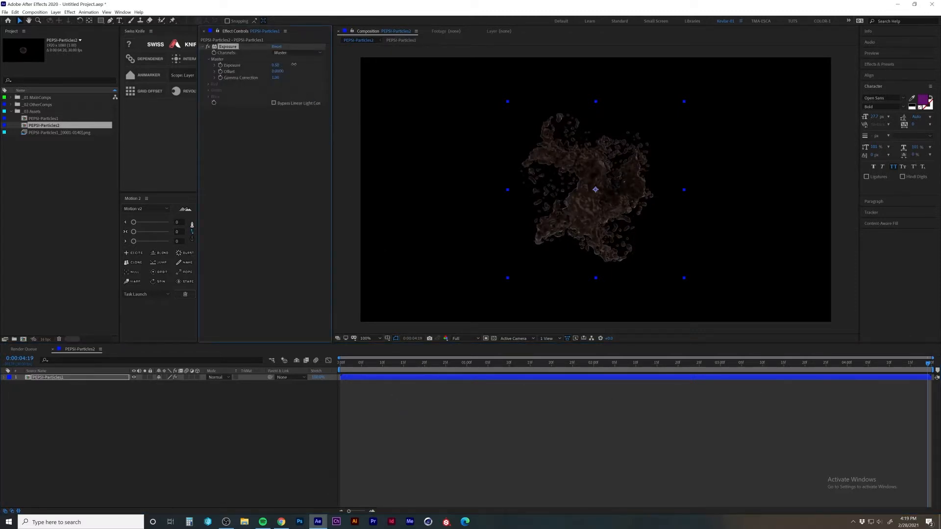
drag(293, 64, 399, 74)
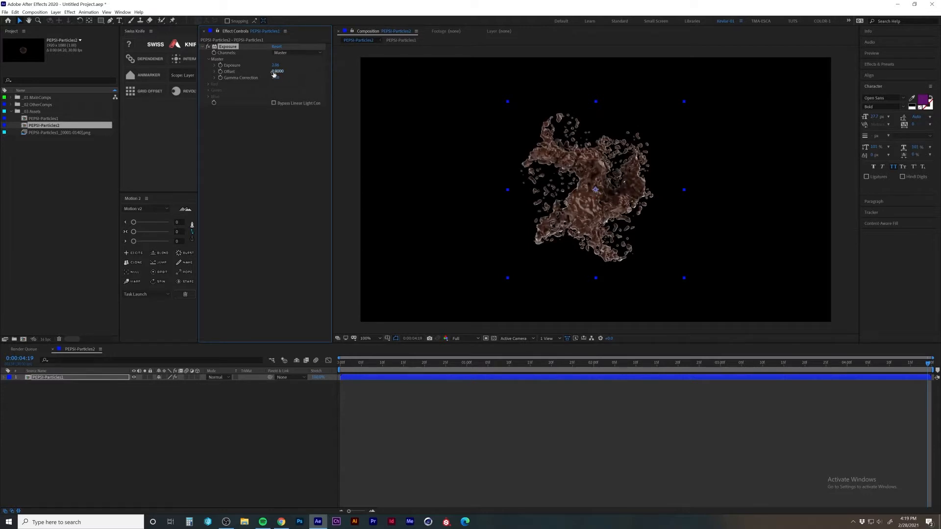
drag(274, 78, 271, 81)
key(space)
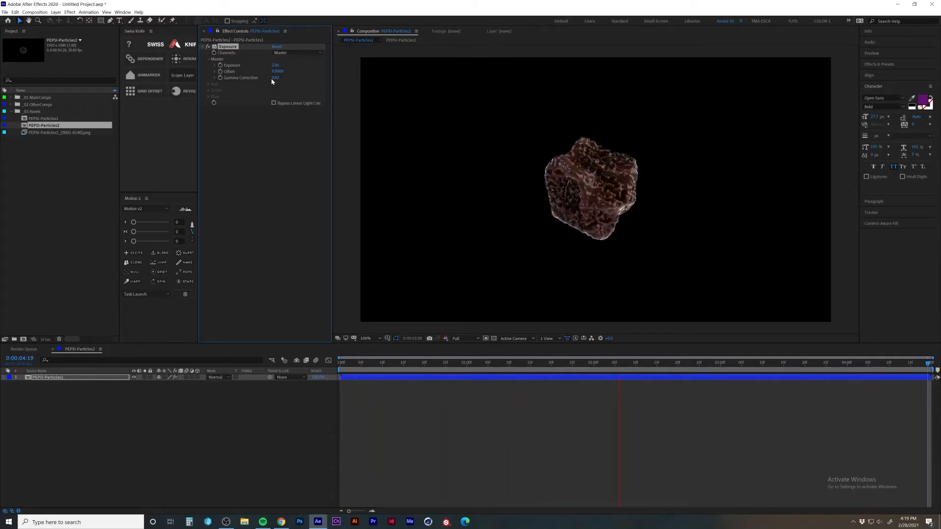
key(space)
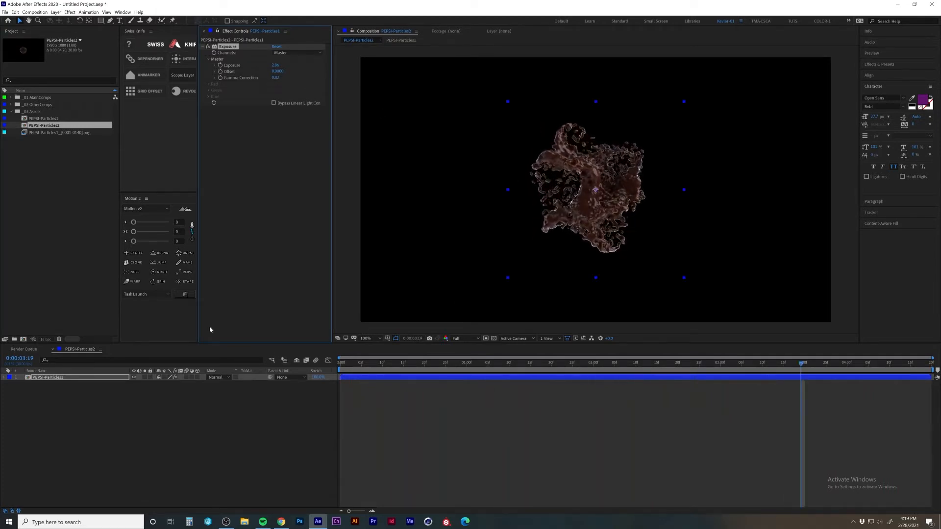
Set the PEPSI-Particles2 composition's duration to 0:00:08:00
right_click(78, 348)
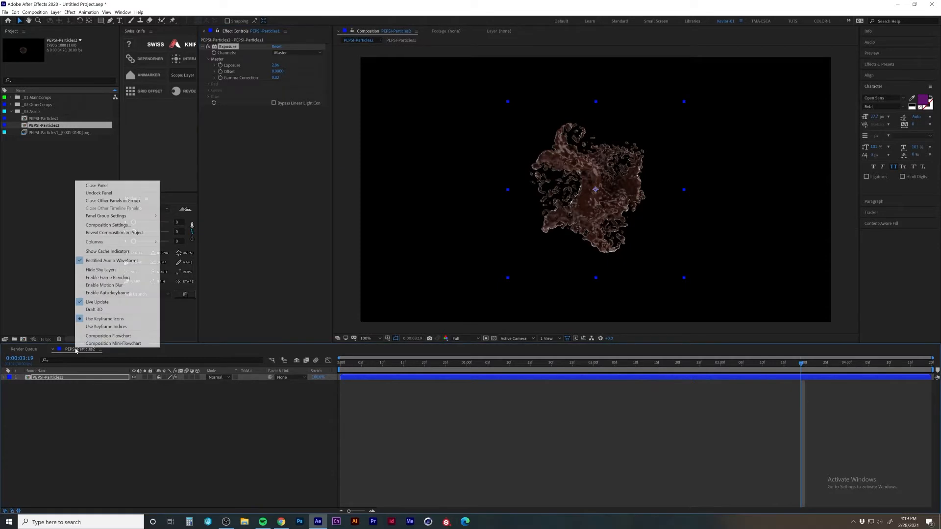
click(98, 230)
click(292, 268)
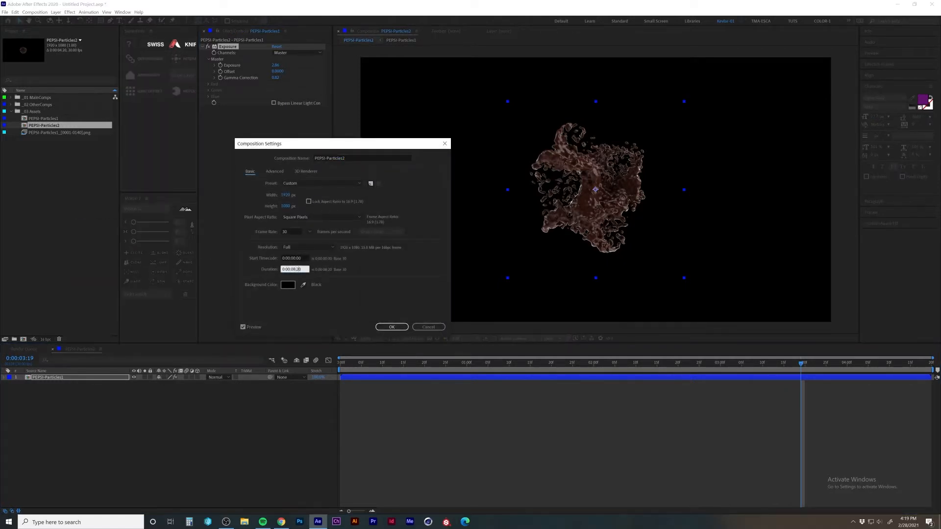
key(Return)
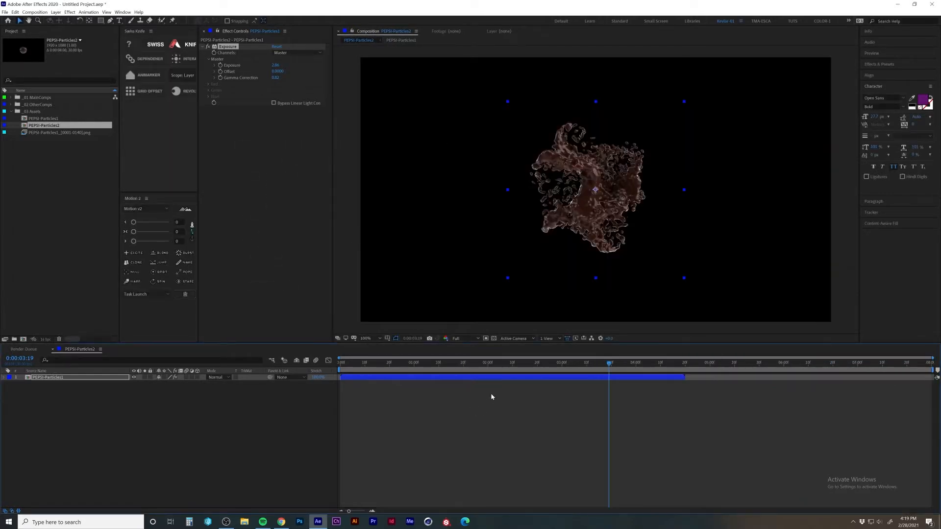
Freeze the PEPSI-Particles1 layer on its last frame so it fills the rest of the composition
right_click(114, 379)
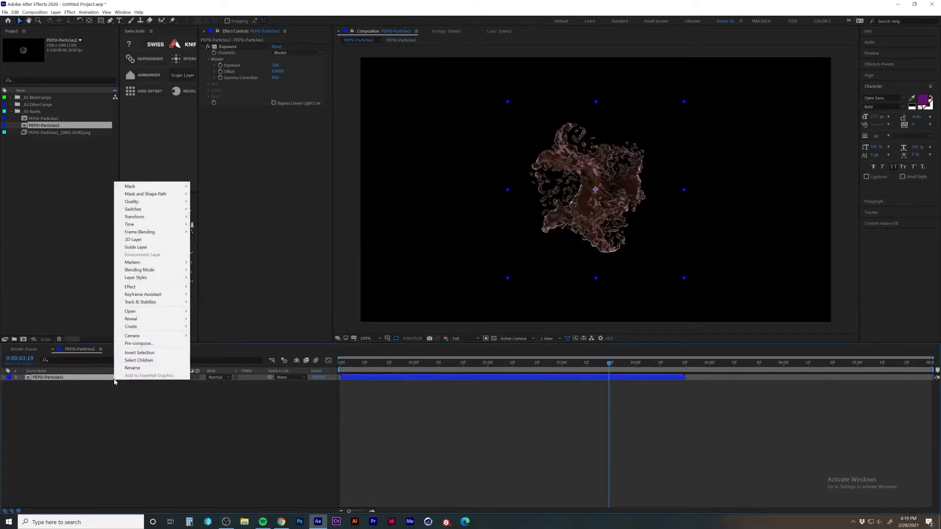
mouse_move(130, 225)
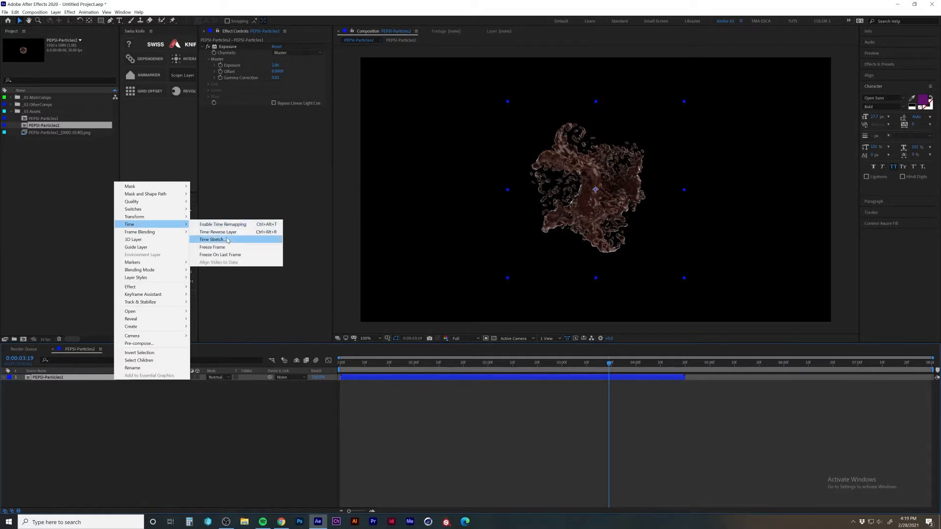
click(232, 255)
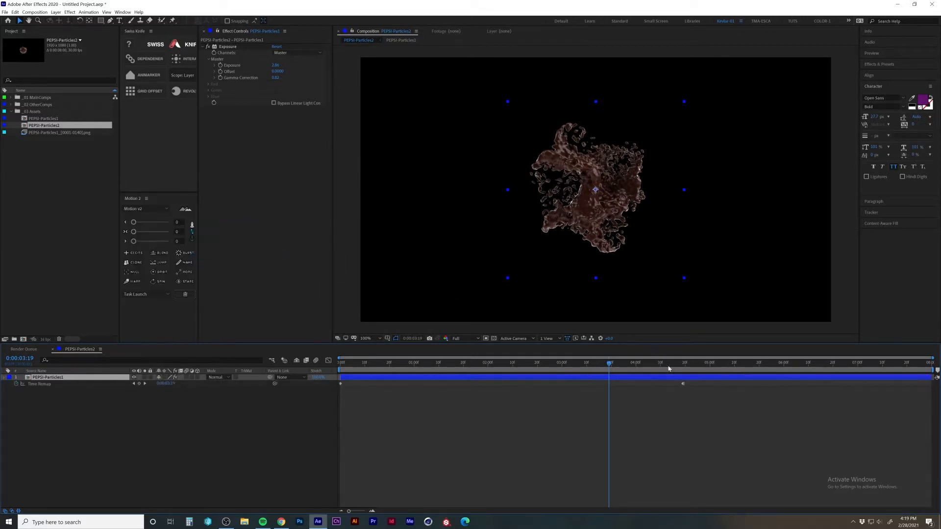
Try moving the last Time Remap keyframe to 0:00:03:00 and easing it with a Motion 2 value of 75
click(682, 384)
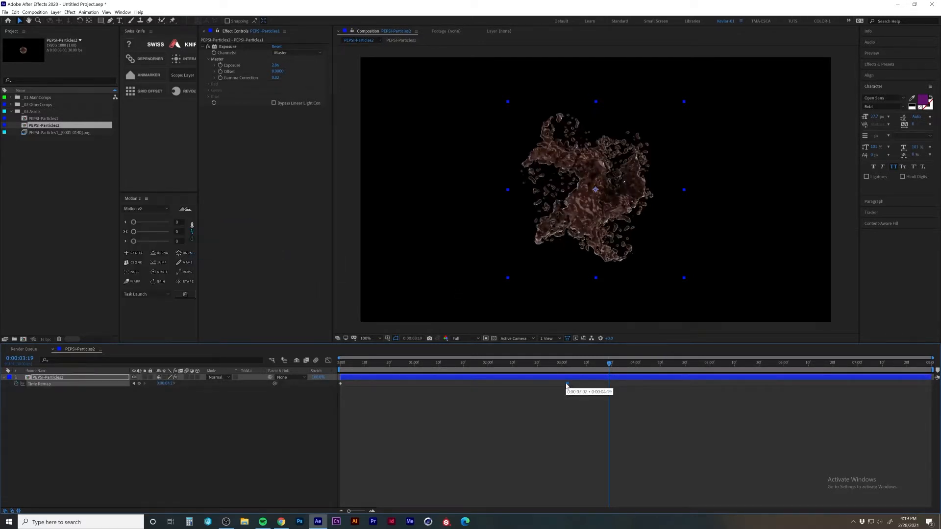
click(428, 407)
click(684, 384)
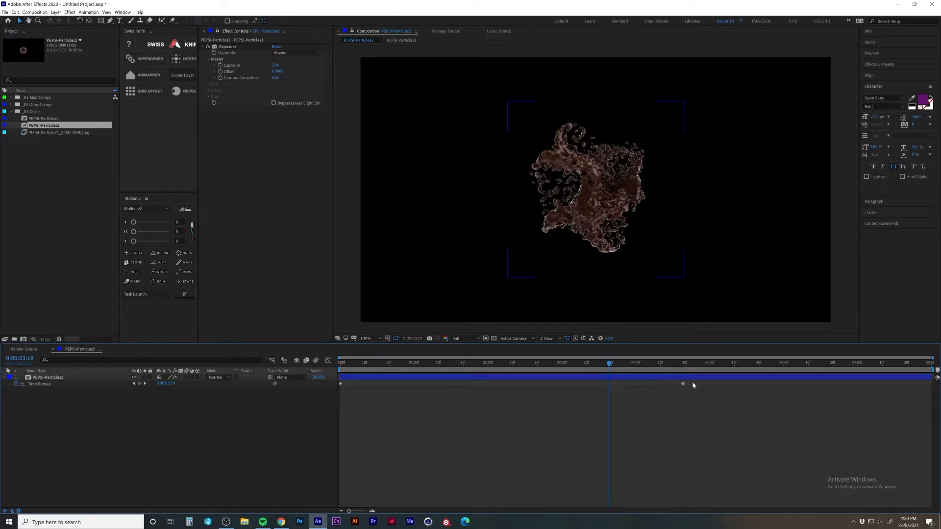
drag(683, 384, 494, 390)
drag(551, 389, 562, 384)
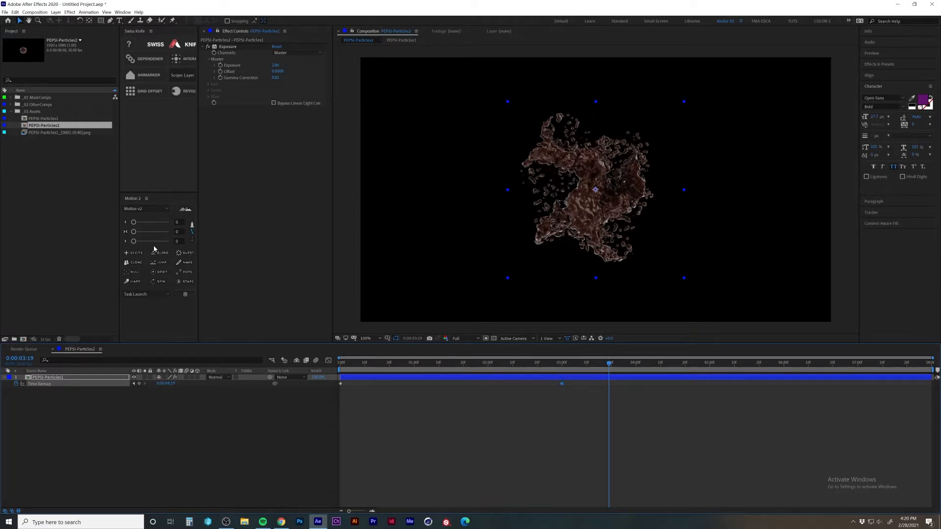
drag(154, 242, 160, 242)
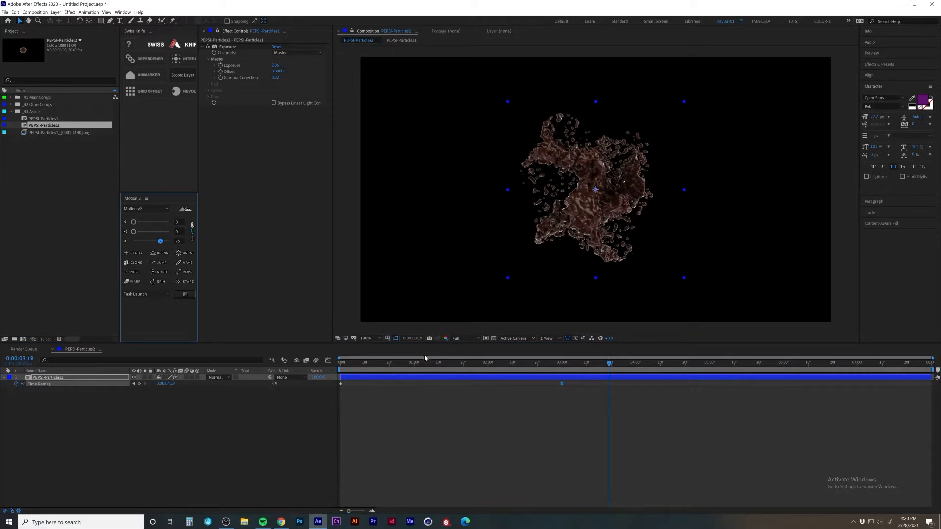
Preview the retimed particle animation and undo the Time Remap keyframe's move and easing
click(488, 420)
key(space)
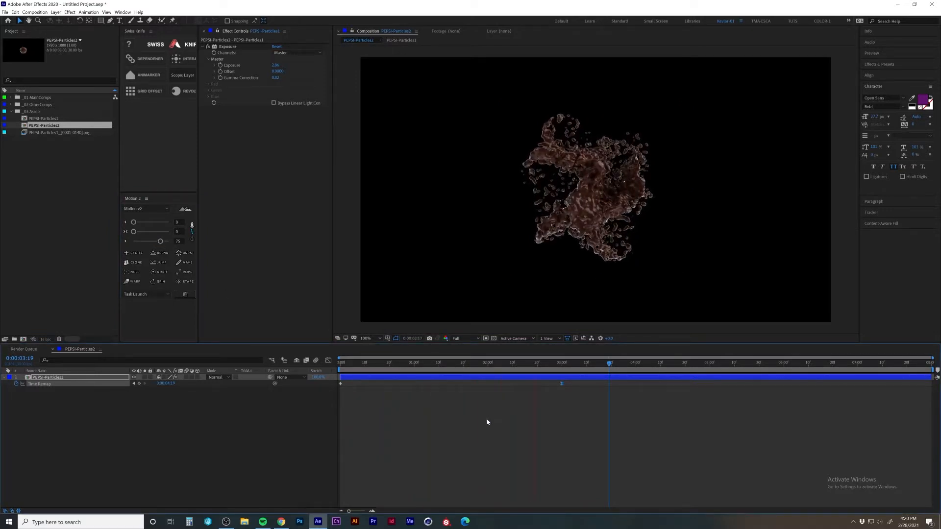
key(space)
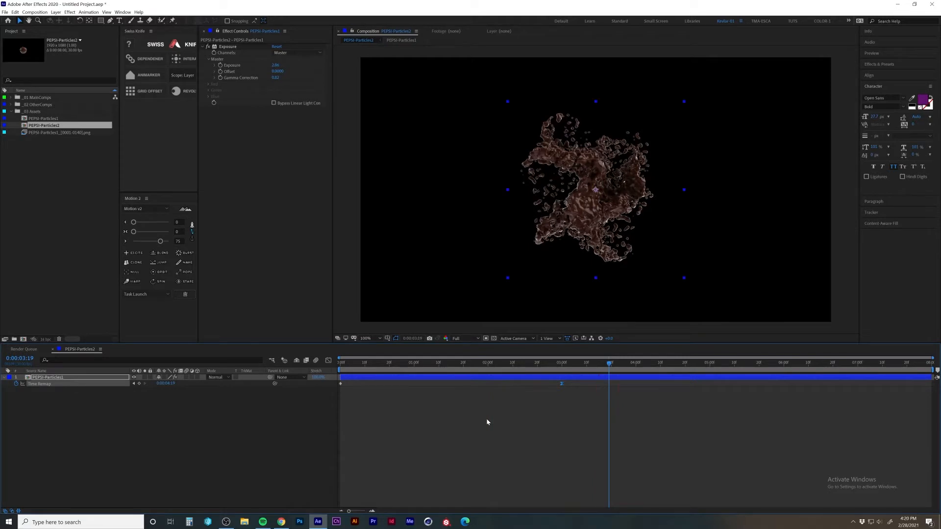
key(ctrl+z)
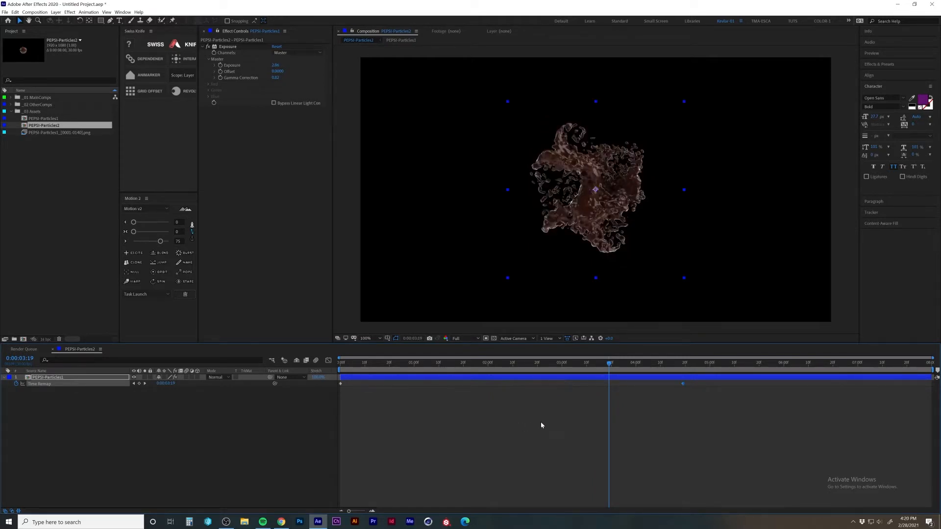
click(540, 421)
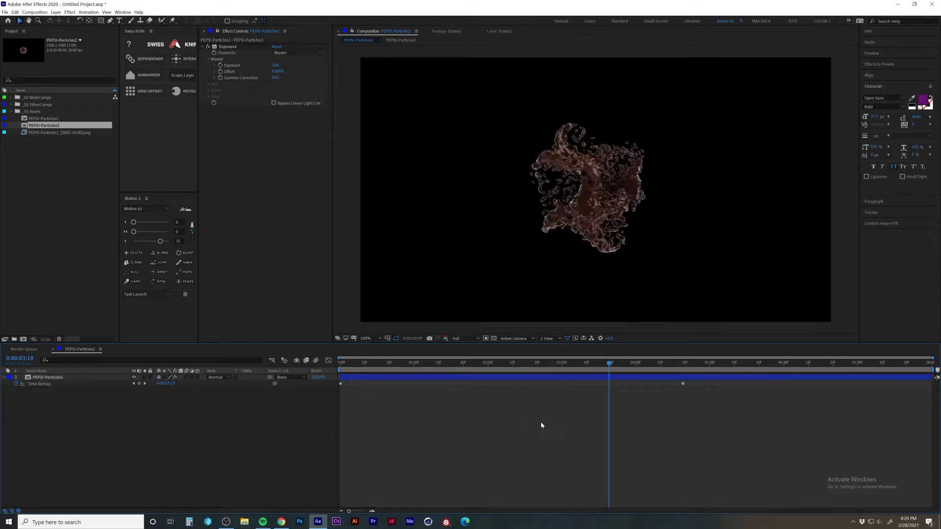
Apply the Timewarp effect to the PEPSI-Particles1 layer, place it above Exposure, and check the slowed animation around 0:00:03:12
click(100, 377)
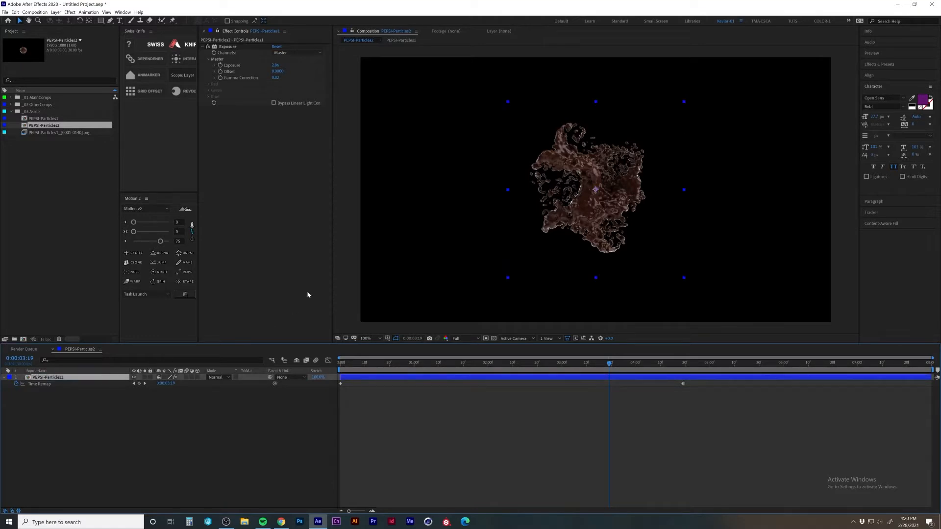
key(ctrl+space)
text(time)
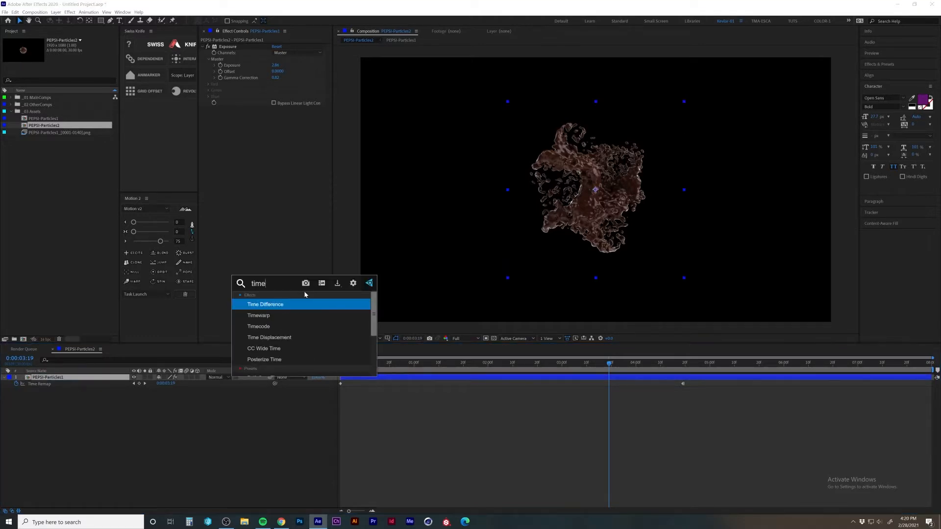
key(Down)
key(Return)
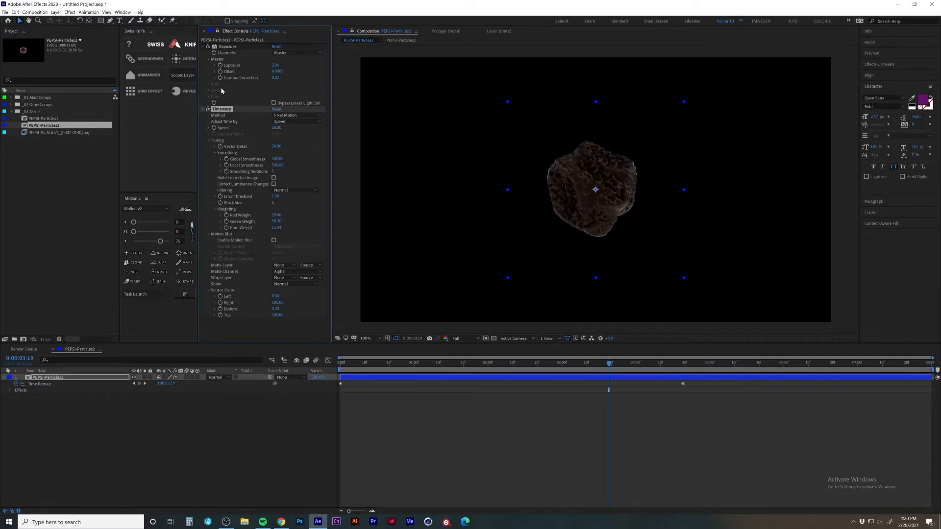
drag(228, 47, 255, 274)
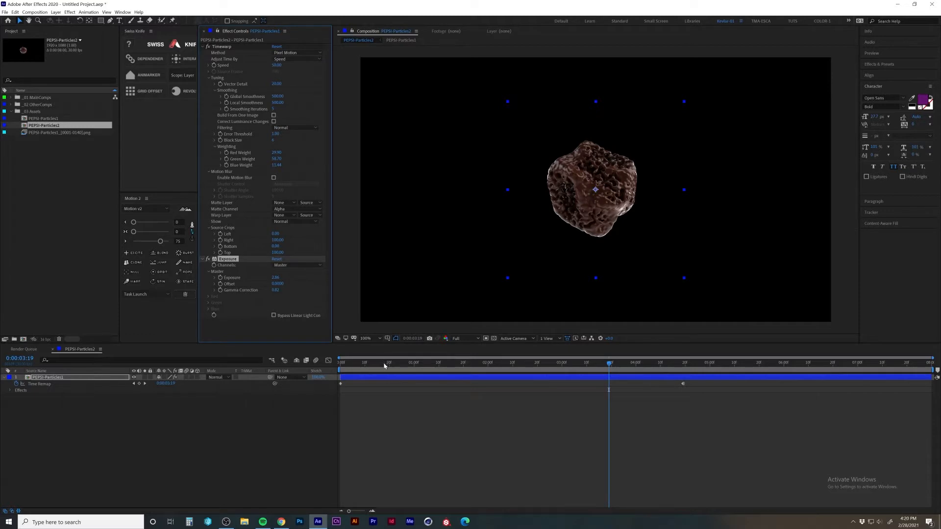
drag(385, 364, 592, 360)
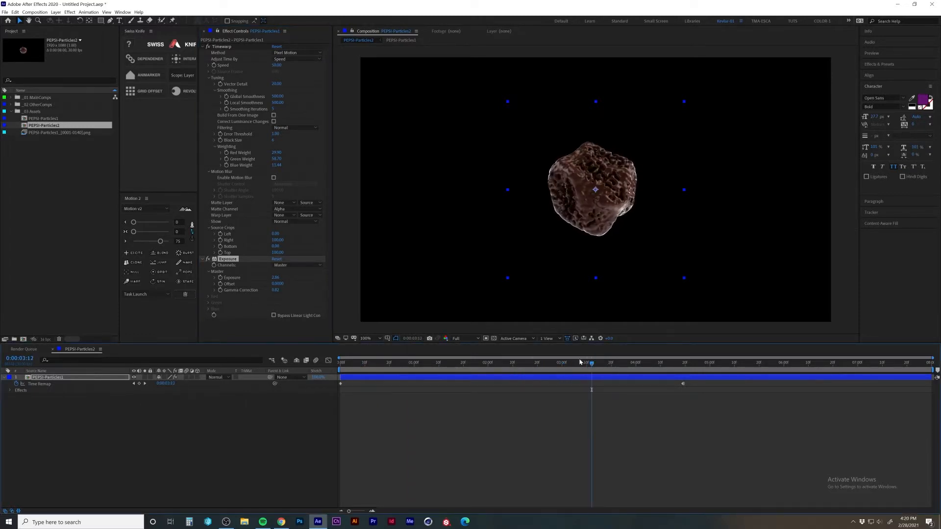
Try a Timewarp Speed of 150 on the PEPSI-Particles1 layer
click(277, 65)
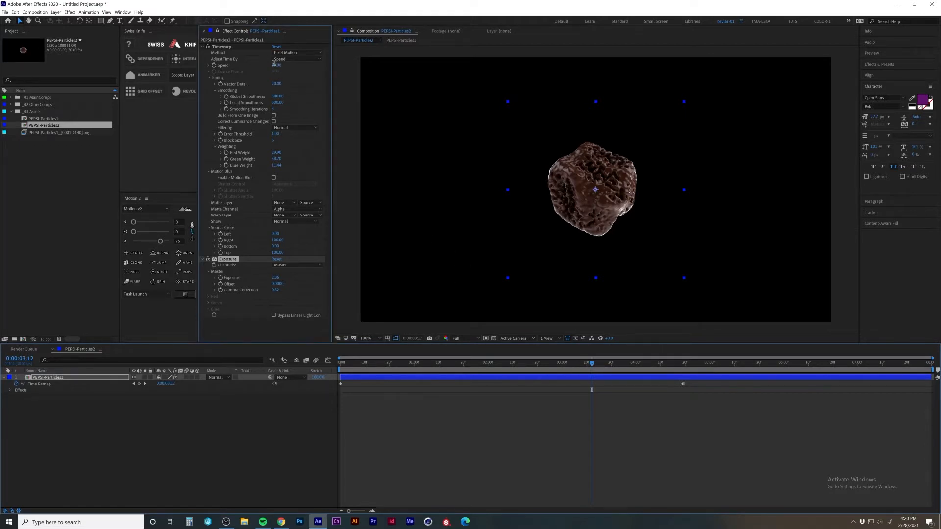
text(150)
key(Return)
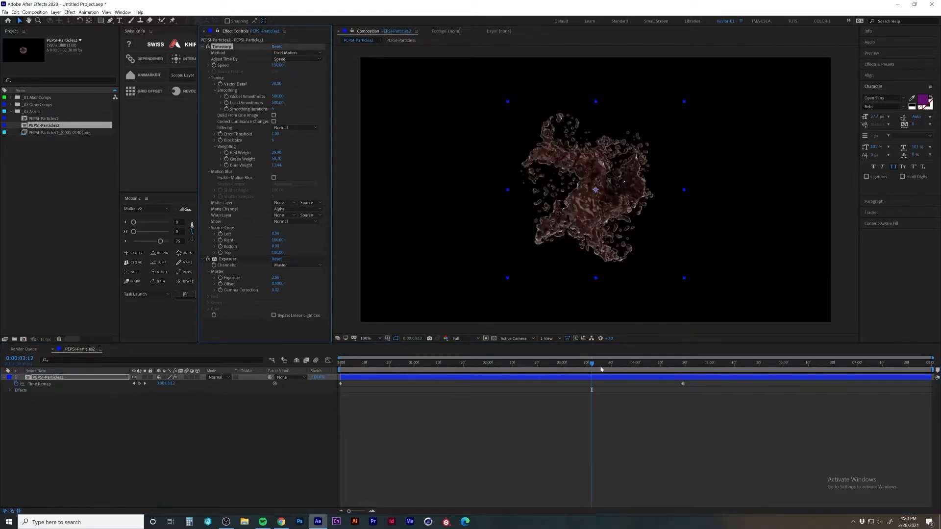
Keyframe the Timewarp Speed at 0:00:02:23 with a value of 130
drag(601, 368, 544, 373)
click(276, 64)
text(13)
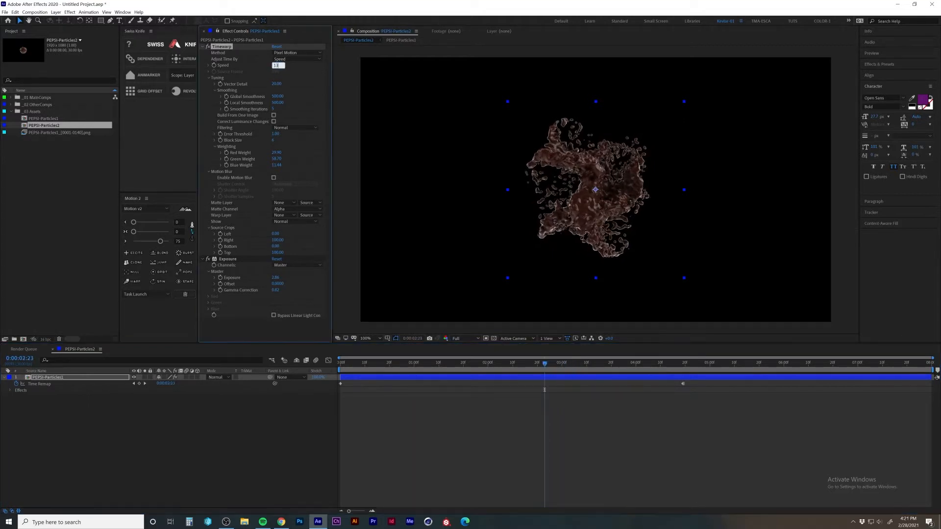
text(0)
key(Return)
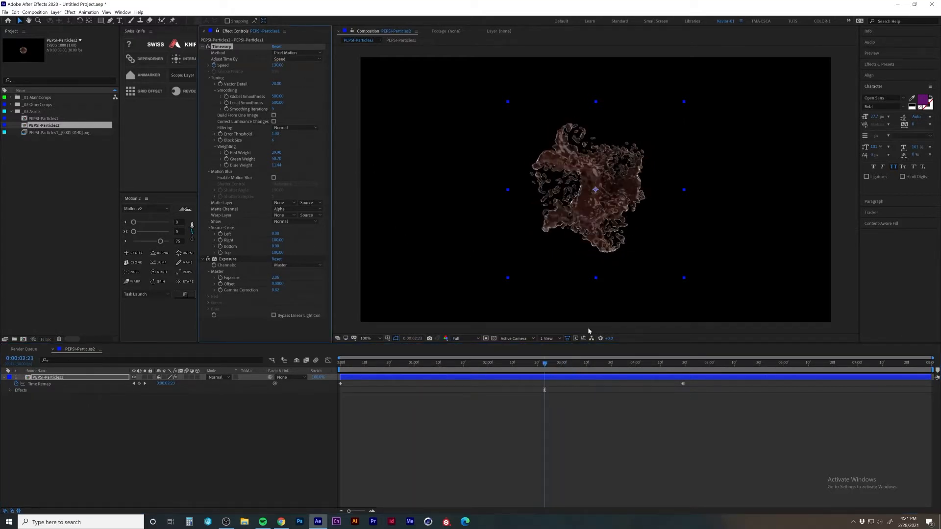
Add a second Timewarp Speed keyframe at 0:00:03:09, trying 40 before settling on 25
mouse_move(590, 367)
mouse_down()
mouse_move(647, 367)
mouse_move(583, 375)
mouse_up()
click(277, 65)
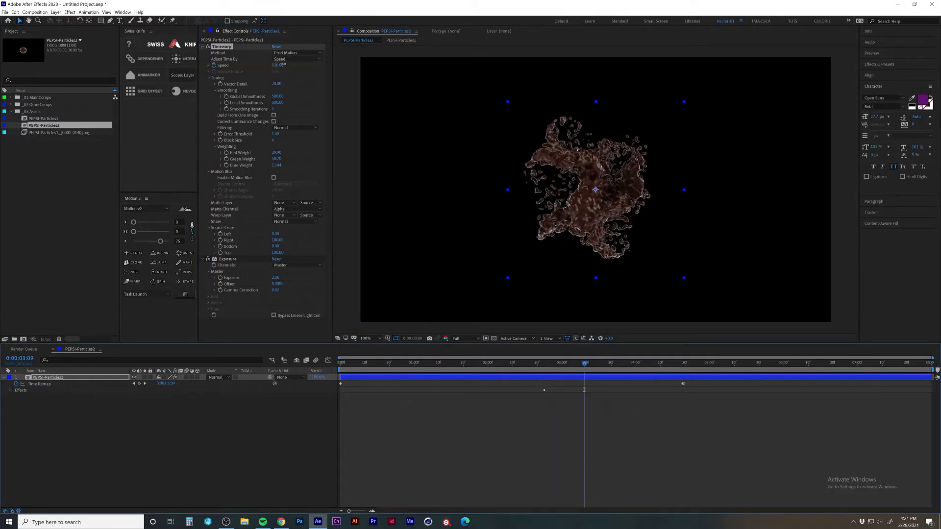
text(40)
key(Return)
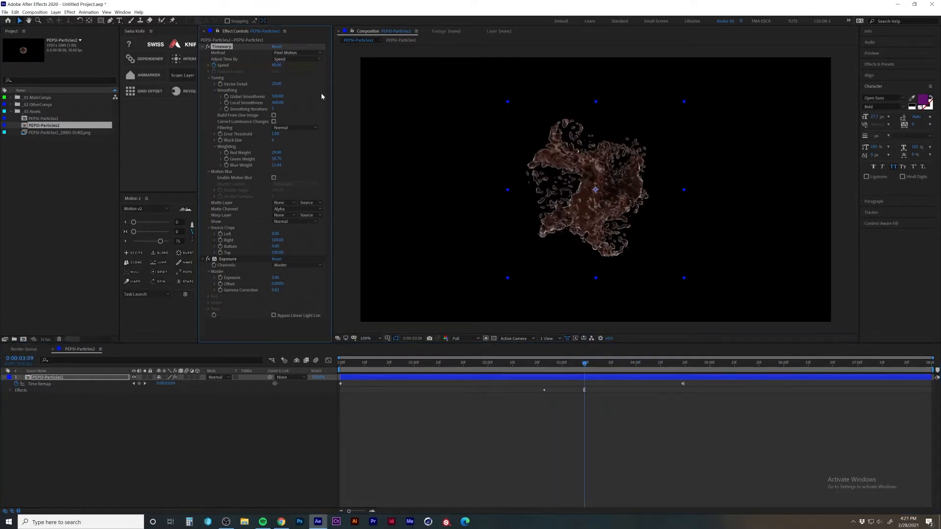
click(277, 66)
text(25)
key(Return)
Reveal the layer's keyframes, end the work area at about 0:00:06:00, and preview the speed change
key(u)
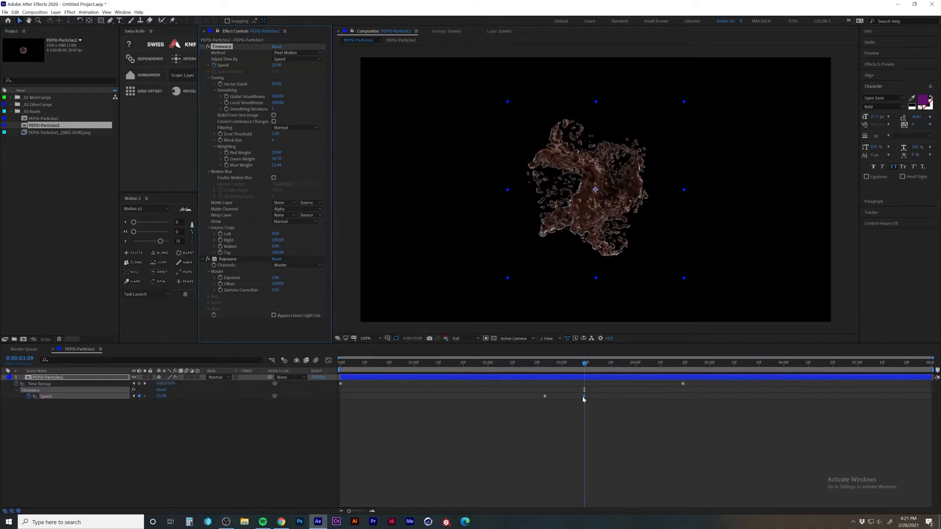
drag(589, 371, 786, 363)
key(space)
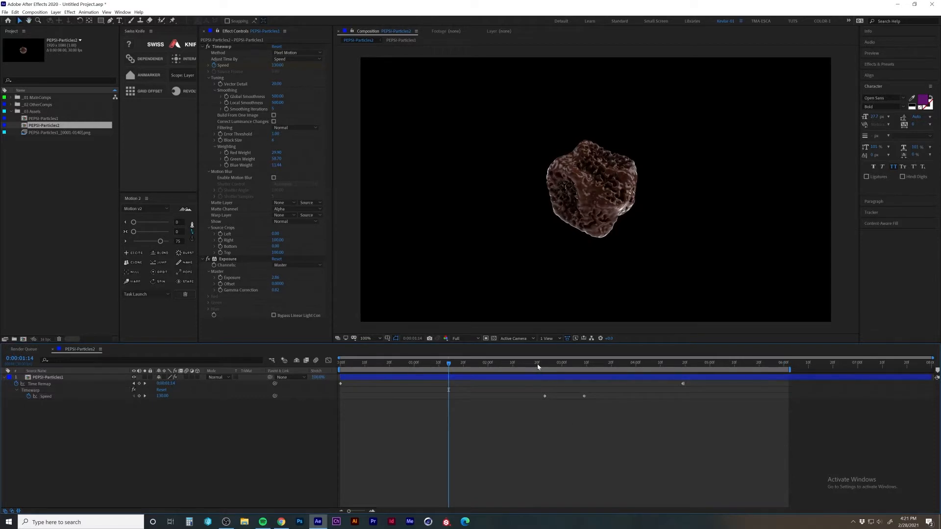
Set the Speed keyframe at 0:00:02:23 to 175 and preview the animation
drag(537, 363, 547, 366)
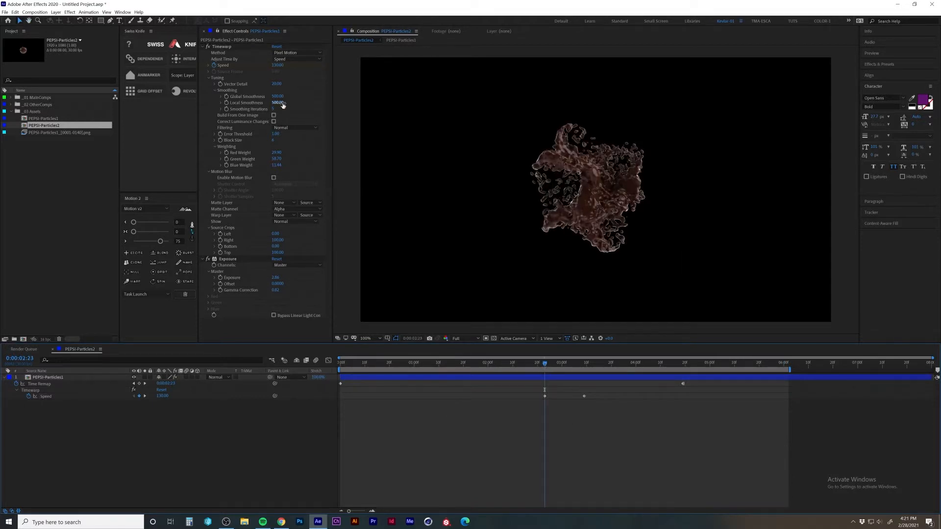
click(277, 65)
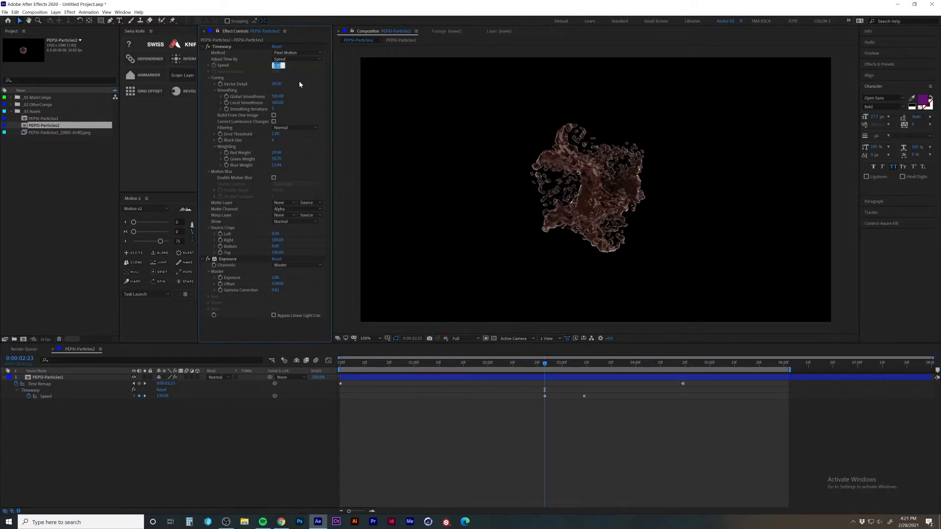
key(Return)
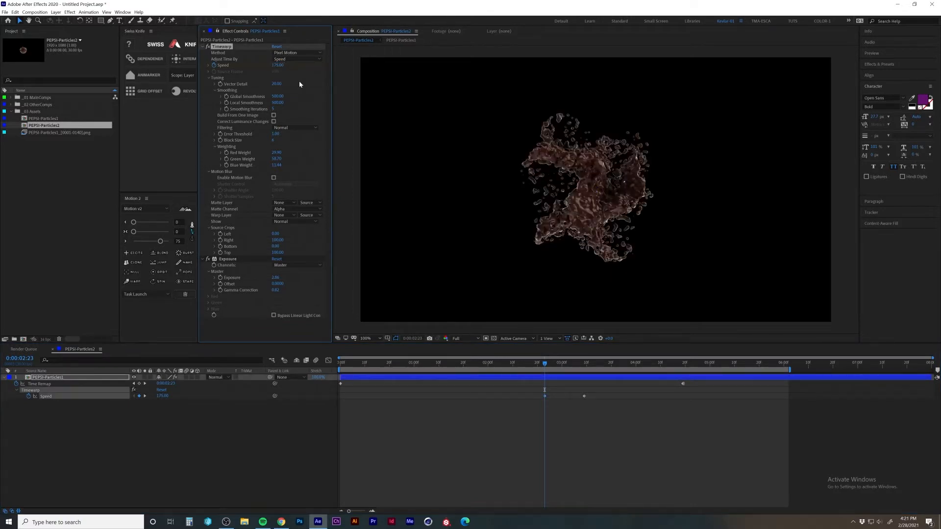
key(space)
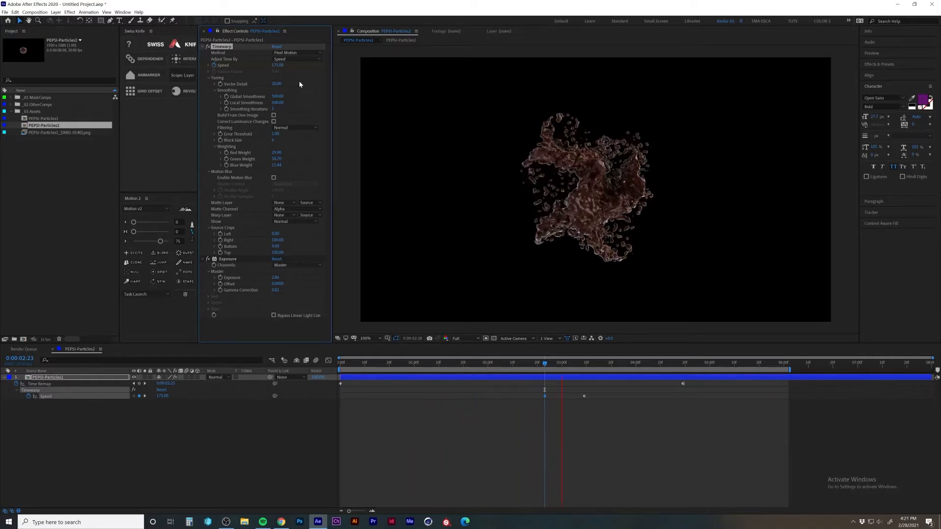
key(space)
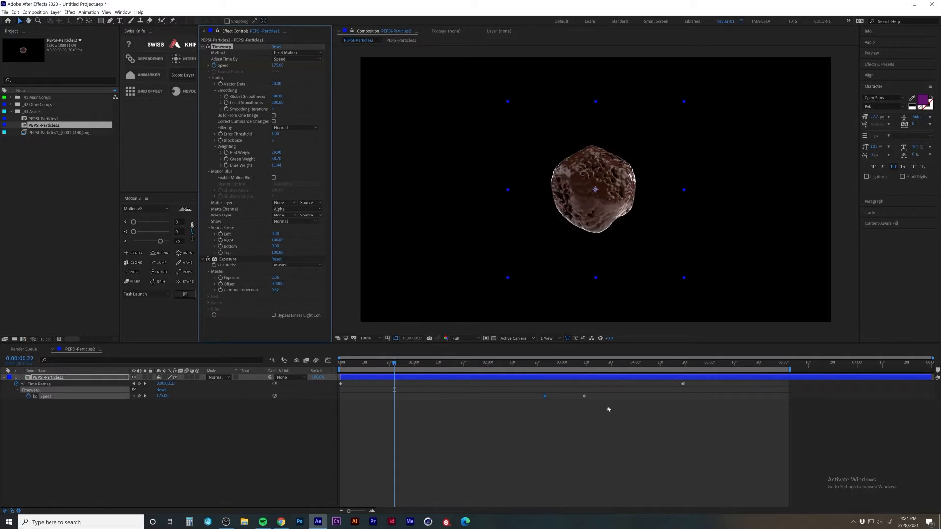
Move both Speed keyframes earlier so the first sits at 0:00:01:26, and set that keyframe to 250
drag(606, 409, 502, 396)
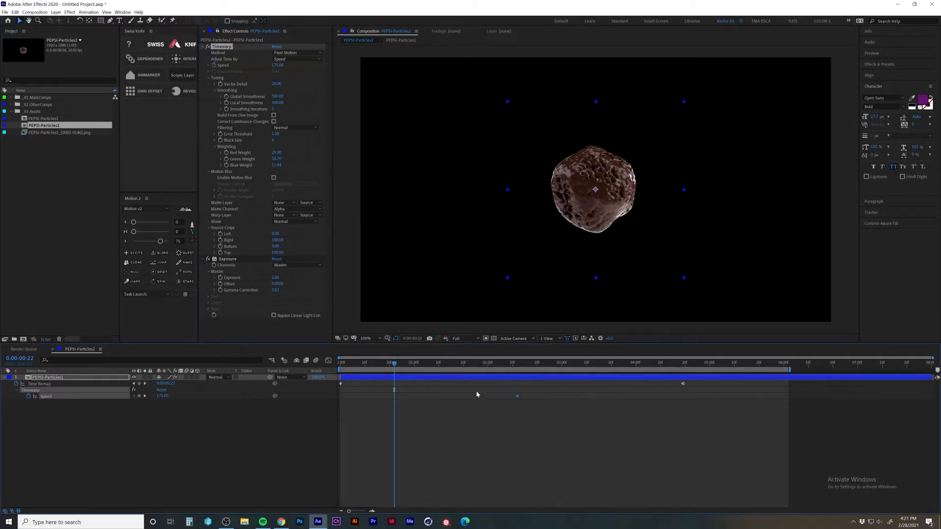
click(476, 390)
click(478, 367)
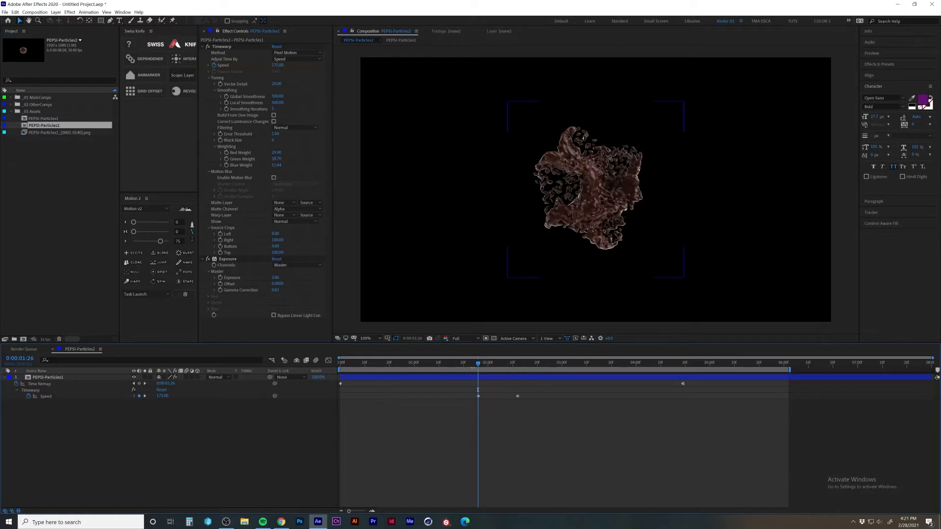
click(278, 66)
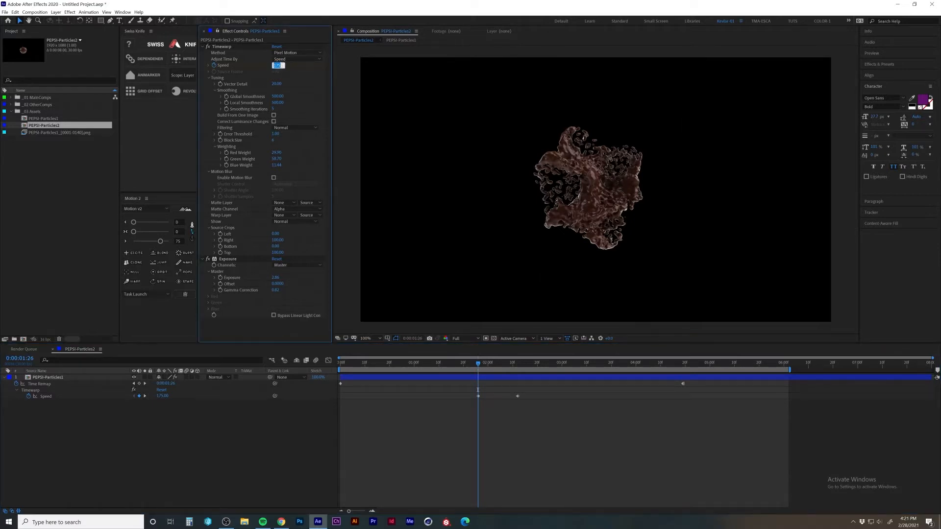
text(250)
key(Return)
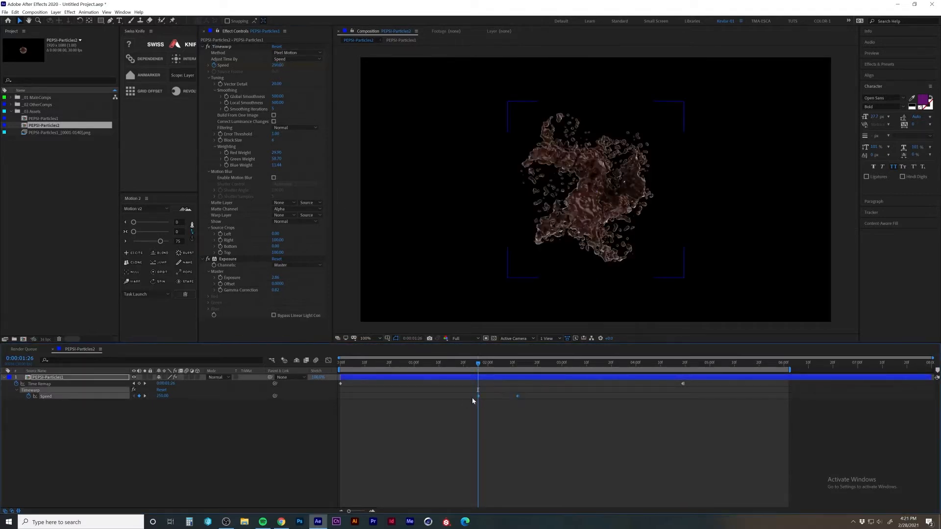
Move both Speed keyframes earlier to 0:00:01:06 and 0:00:01:22, set the first to 300, and preview the result
mouse_move(465, 385)
mouse_down()
mouse_move(476, 403)
mouse_move(530, 408)
mouse_move(519, 399)
mouse_move(468, 400)
mouse_up()
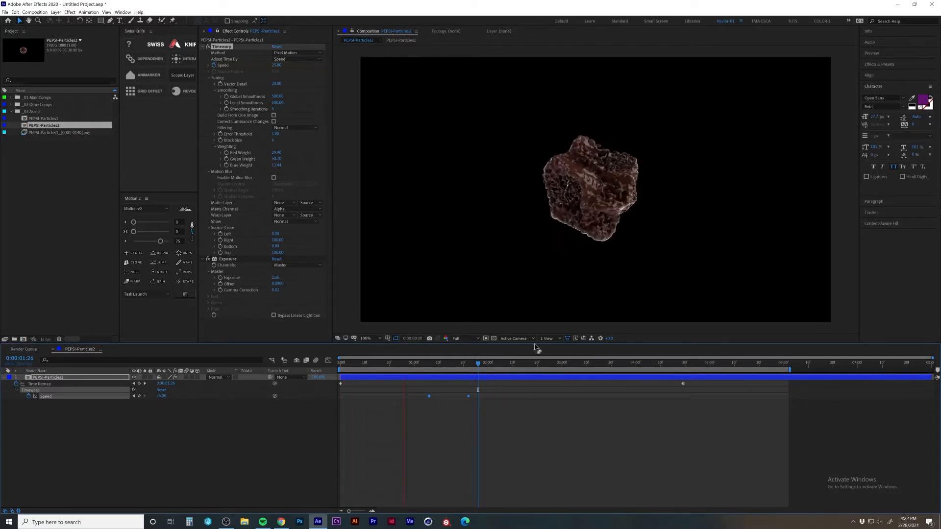
key(space)
click(430, 363)
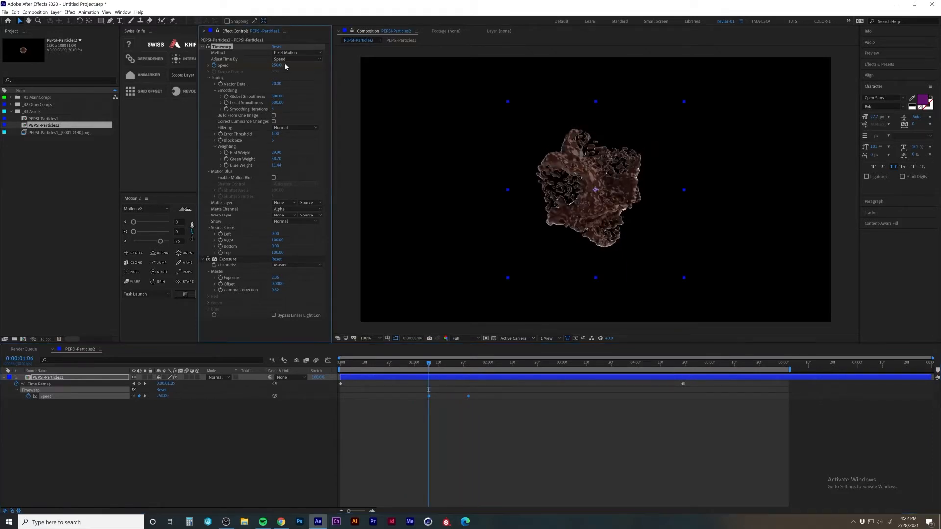
click(548, 445)
click(279, 65)
text(300)
key(Return)
key(space)
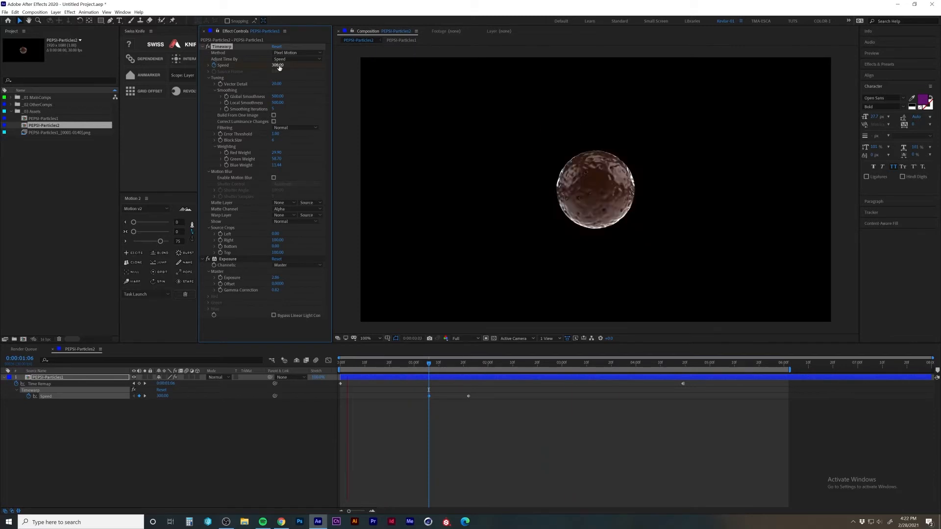
key(space)
Inspect the liquid up close at 0:00:03:00, move the first Speed keyframe to about 0:00:01:02, and preview from the beginning
scroll(592, 164, up, 2)
drag(546, 261, 531, 294)
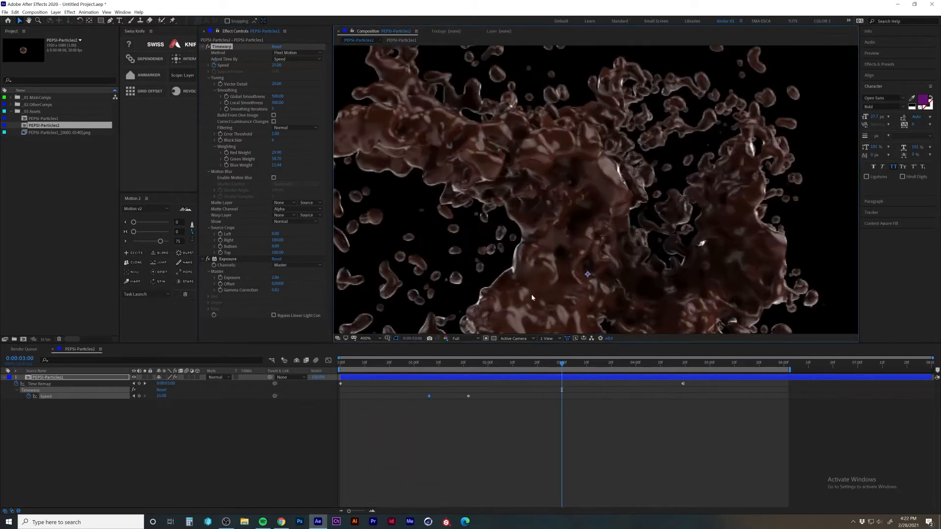
scroll(531, 294, down, 2)
drag(429, 396, 419, 396)
drag(498, 365, 258, 326)
key(space)
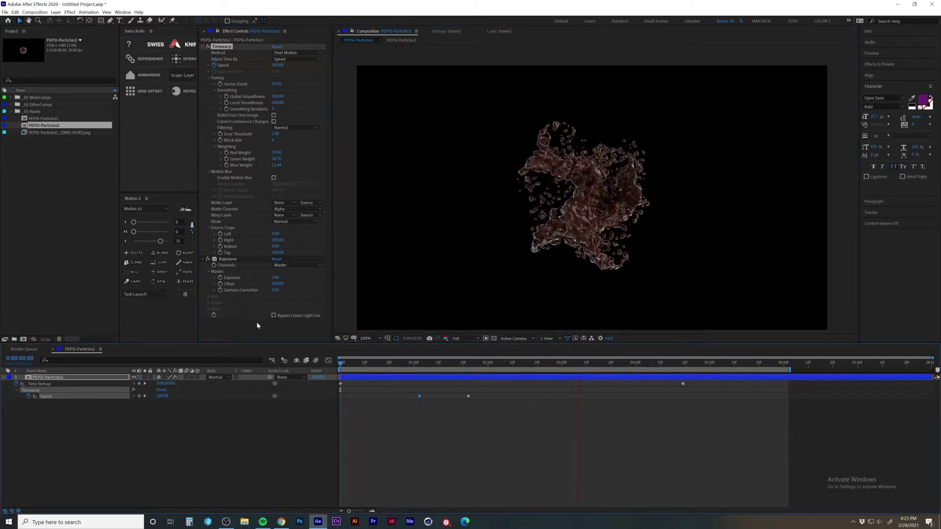
Set the Speed keyframe at 0:00:01:22 to 20 and add one at 0:00:02:08 with a value of 0
key(space)
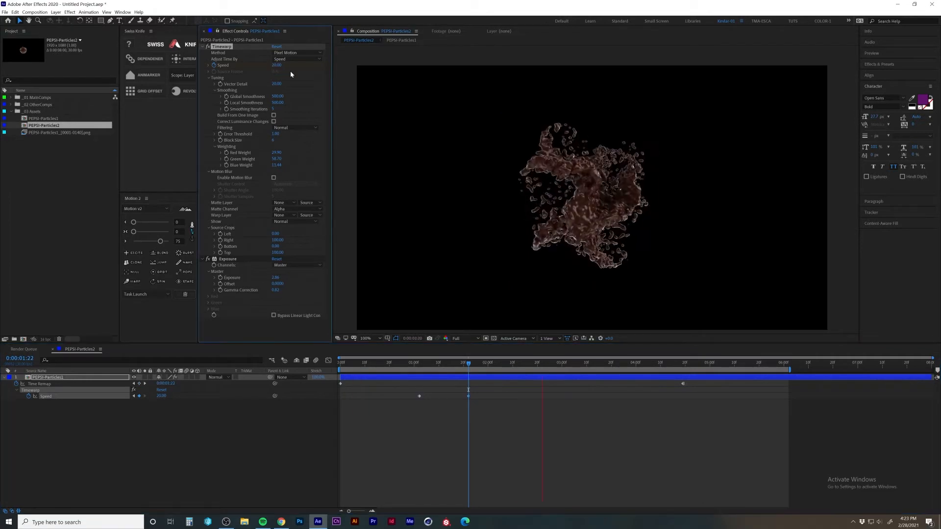
key(space)
drag(280, 66, 273, 66)
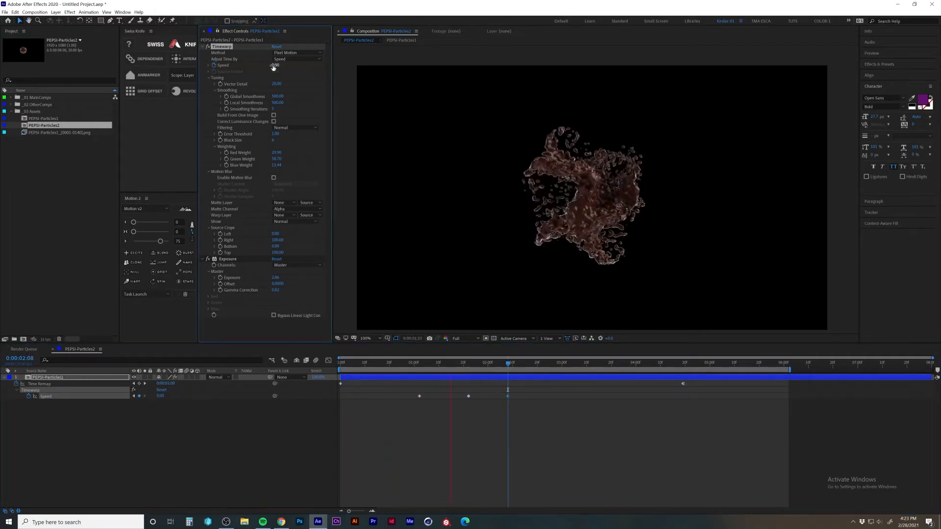
key(space)
Collapse the Timewarp settings and apply the Inner/Outer Key effect to the PEPSI-Particles1 layer
key(period)
key(period)
click(203, 46)
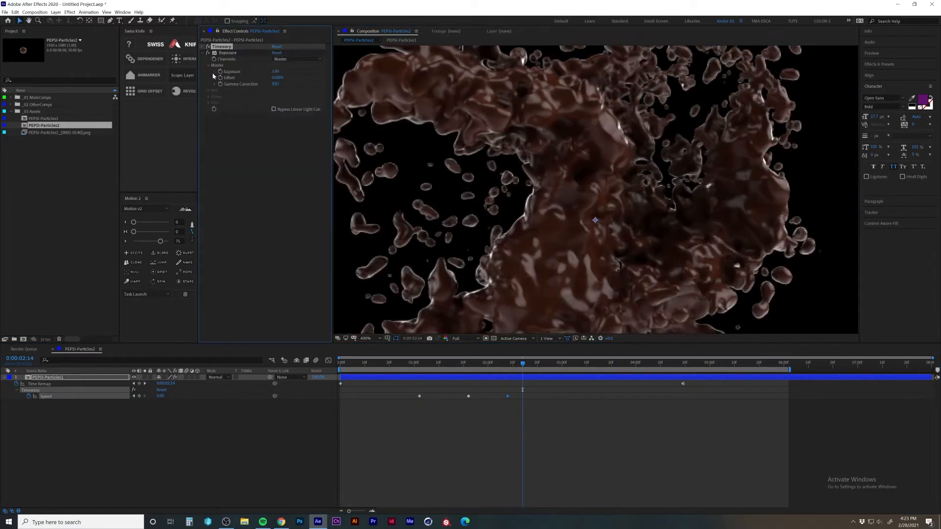
key(ctrl+space)
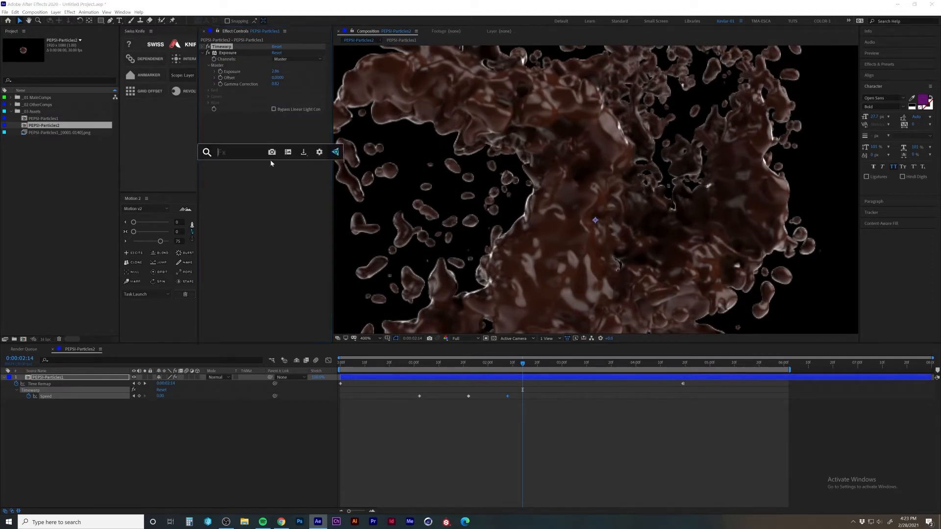
text(ine)
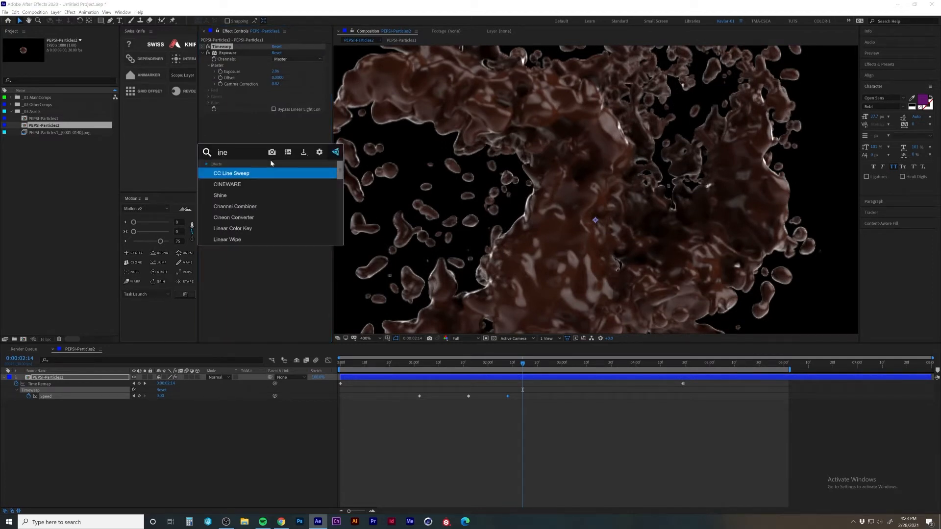
text(ar c)
key(Return)
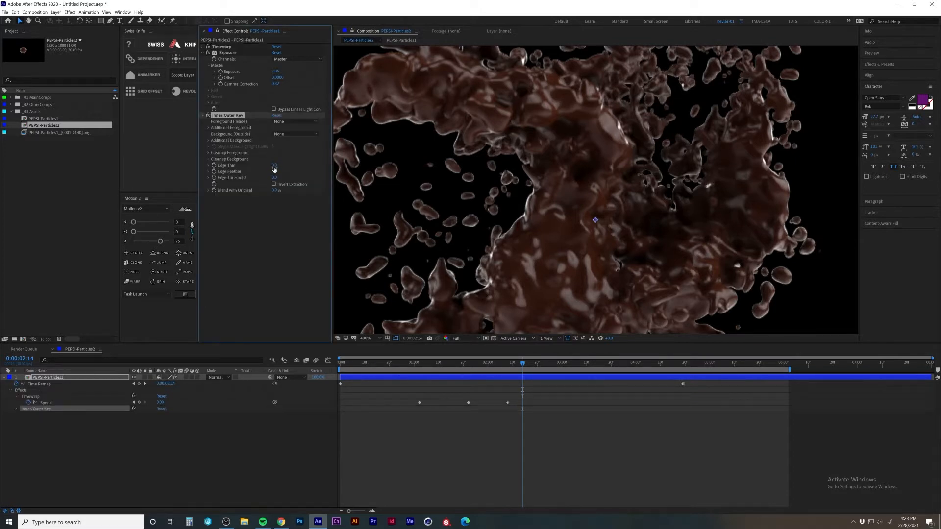
Set the Inner/Outer Key's Edge Thin to 0.7 and Edge Feather to 0, checking the liquid's edges around 0:00:02:02
mouse_move(278, 166)
mouse_down()
mouse_move(292, 167)
mouse_move(278, 173)
mouse_up()
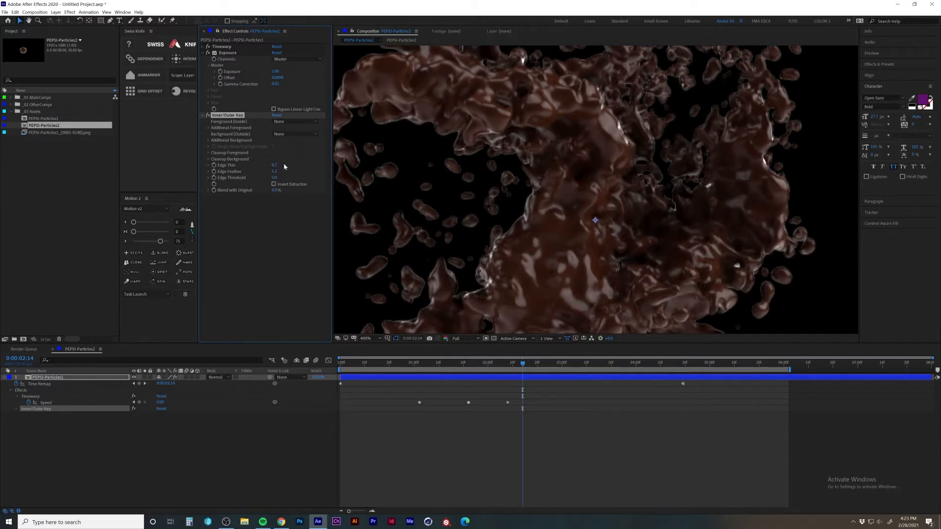
key(comma)
key(comma)
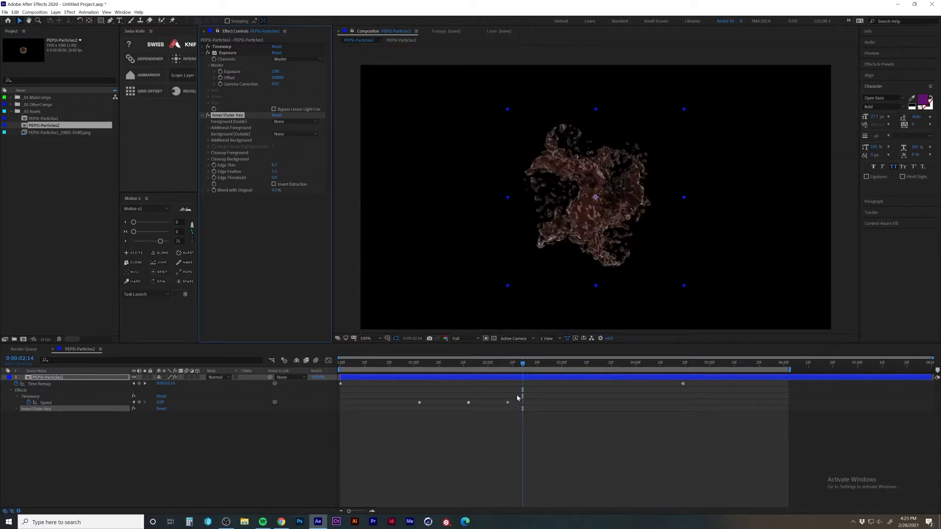
drag(464, 367, 493, 363)
key(period)
key(period)
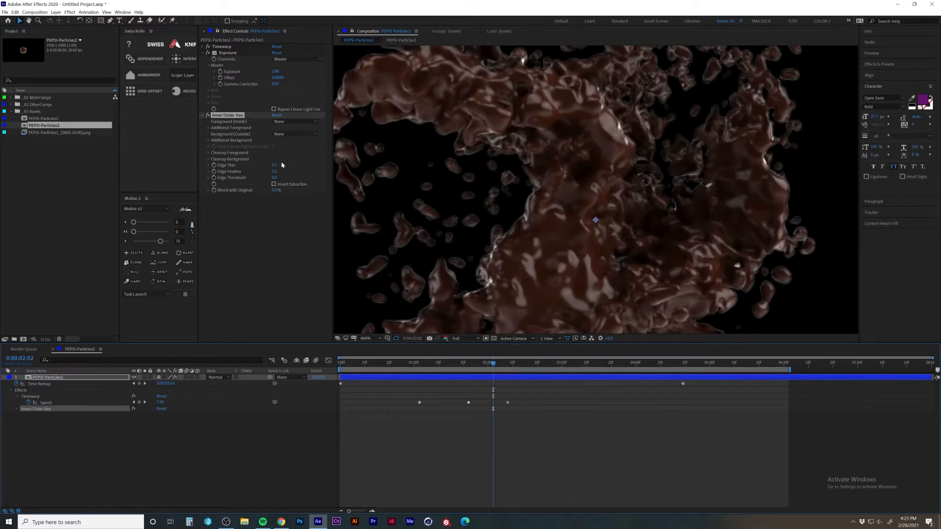
drag(276, 171, 250, 174)
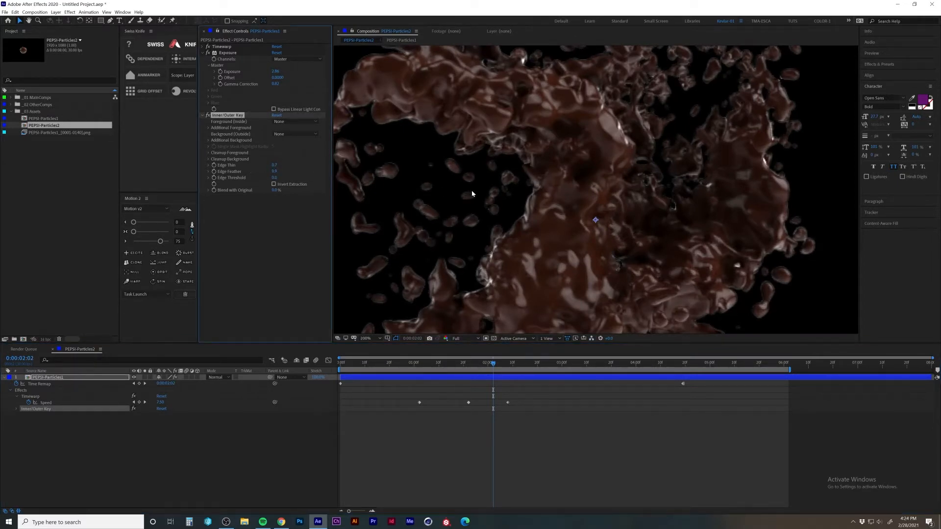
key(comma)
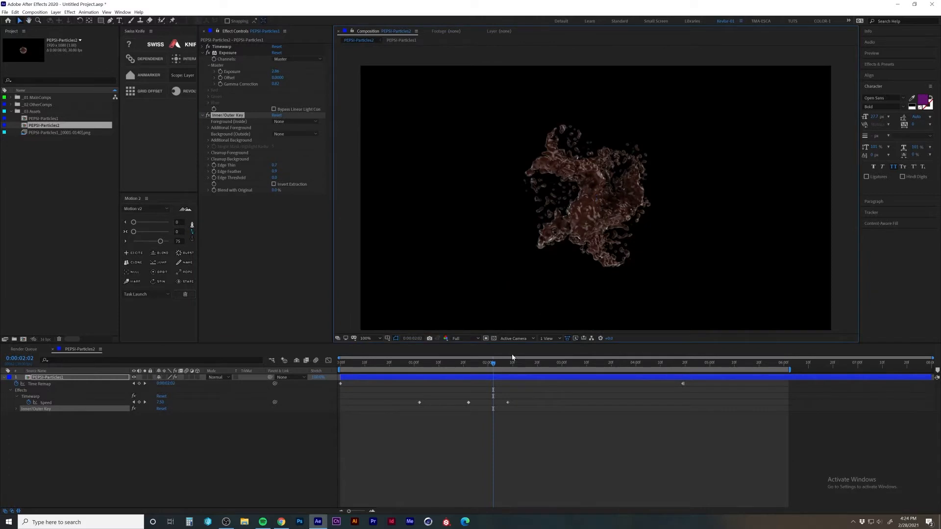
key(space)
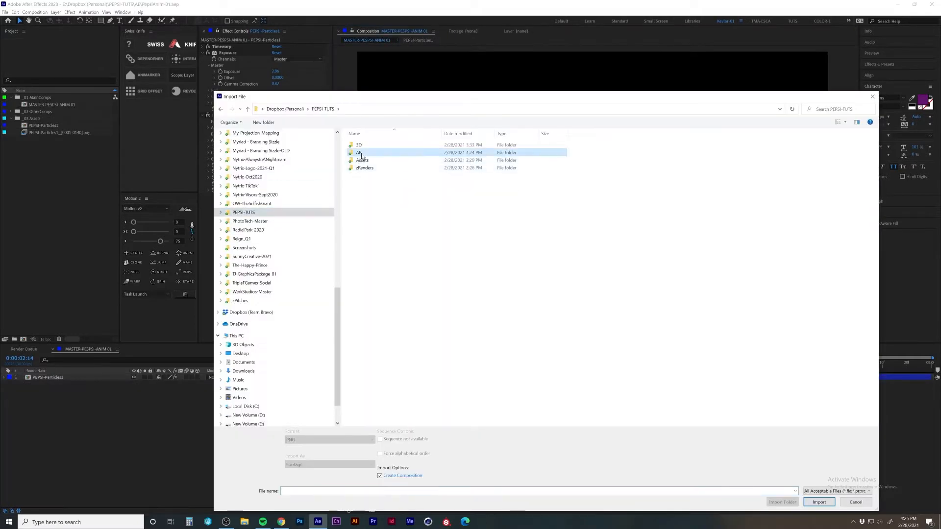
Import Pepsi-Logo-circle.psd from the Assets folder as footage with merged layers, and close its own composition
double_click(362, 160)
click(399, 149)
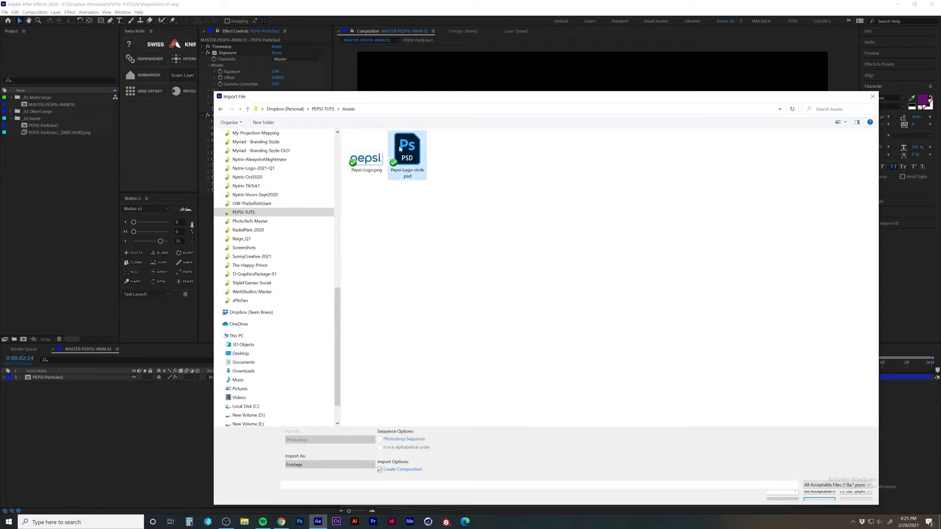
double_click(400, 150)
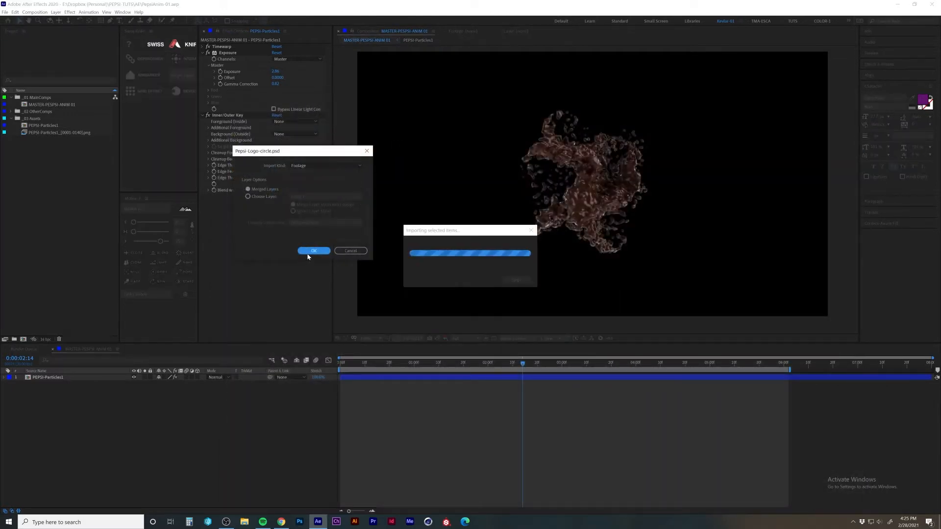
click(313, 251)
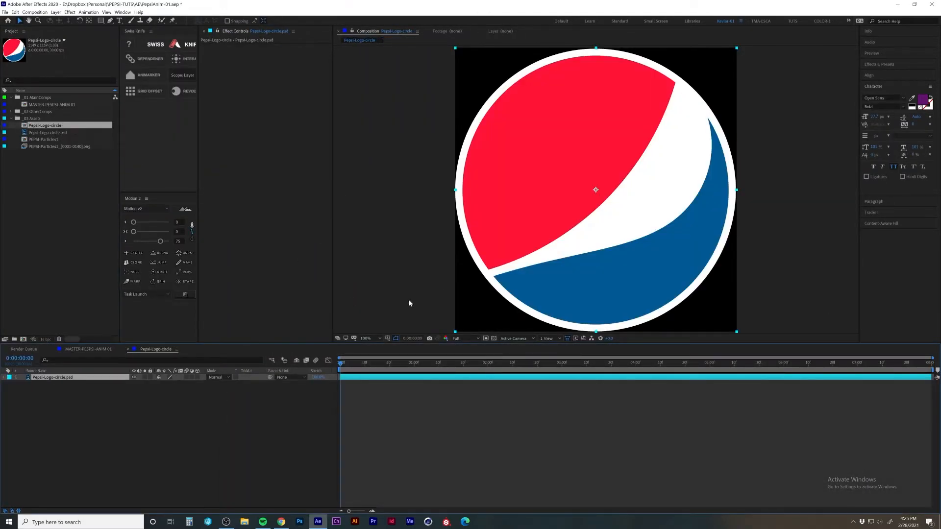
click(127, 349)
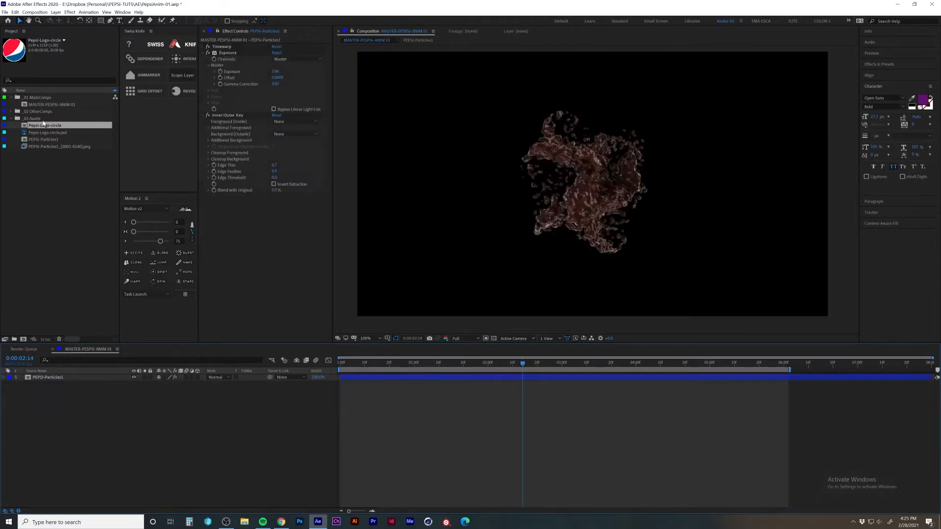
Add the Pepsi-Logo-circle composition above the liquid in the master composition and scale it down to about 26%
drag(45, 127, 64, 376)
key(s)
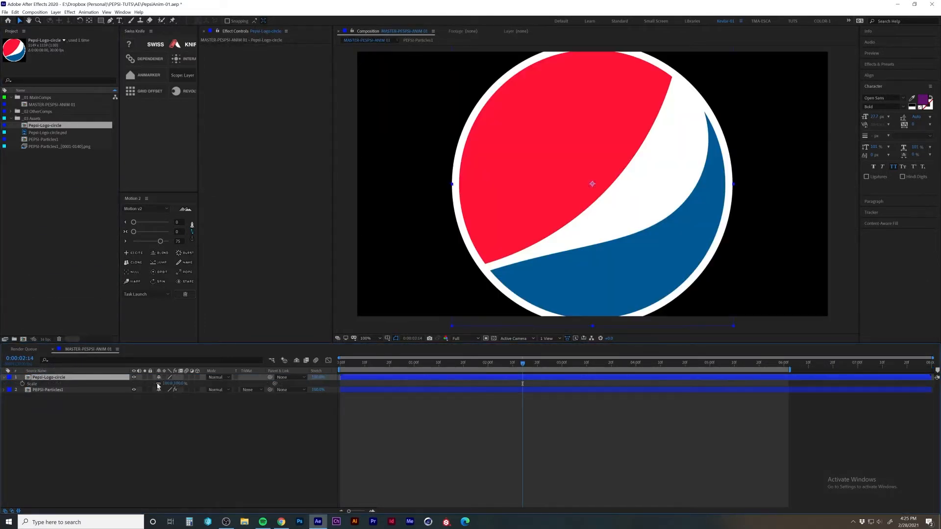
drag(166, 384, 147, 389)
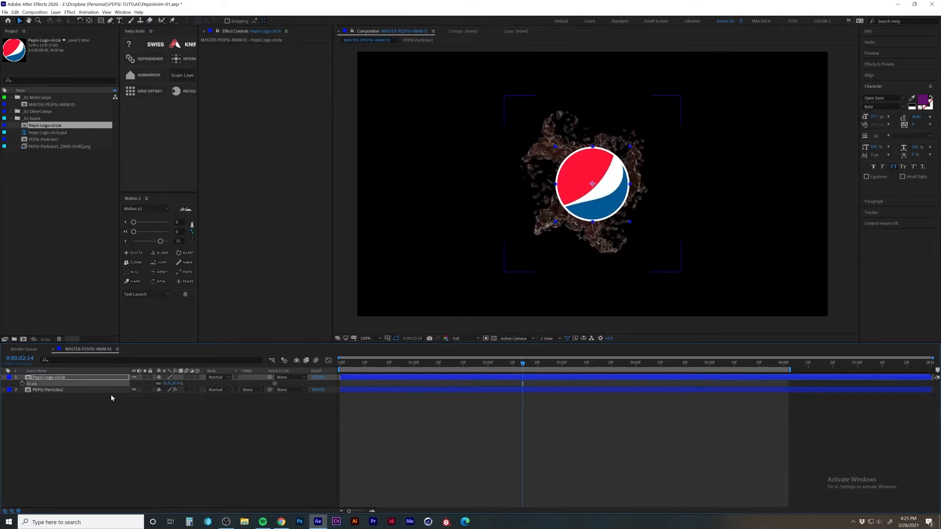
Set the PEPSI-Particles1 layer's scale to 120%
key(s)
click(130, 385)
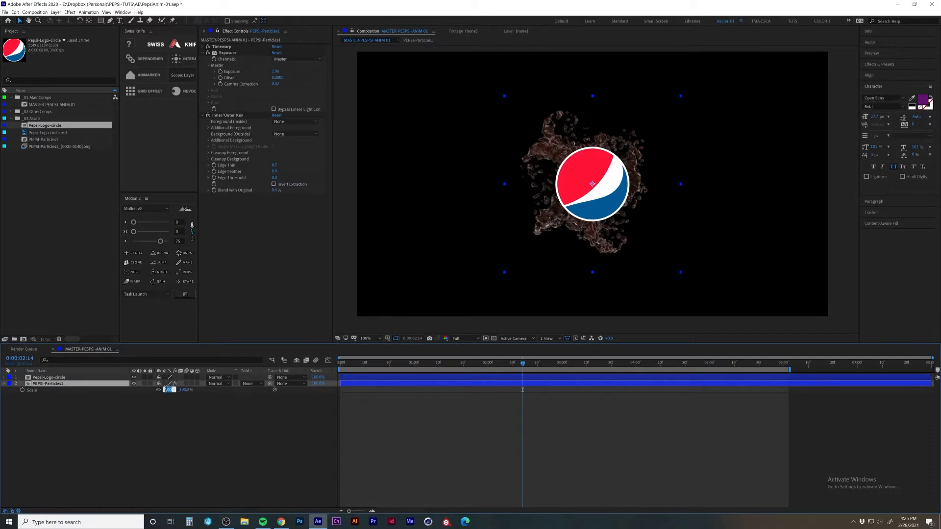
text(120)
key(Return)
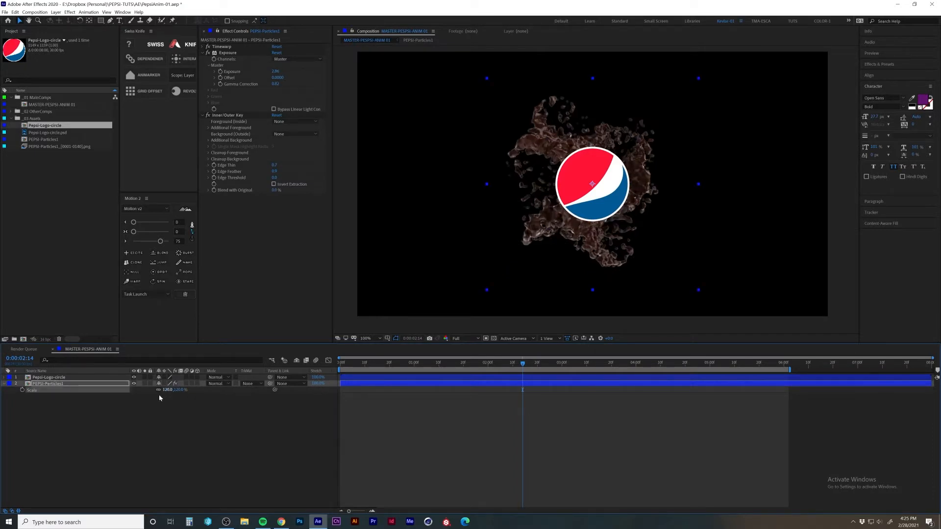
Create an adjustment layer between the circular logo and the liquid, and apply the Glow effect to it
click(126, 420)
right_click(127, 419)
mouse_move(152, 423)
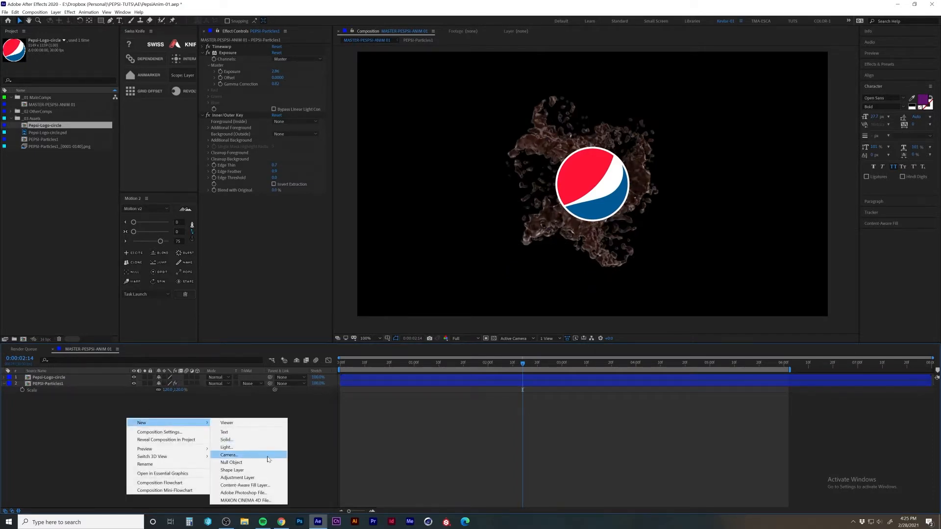
click(265, 477)
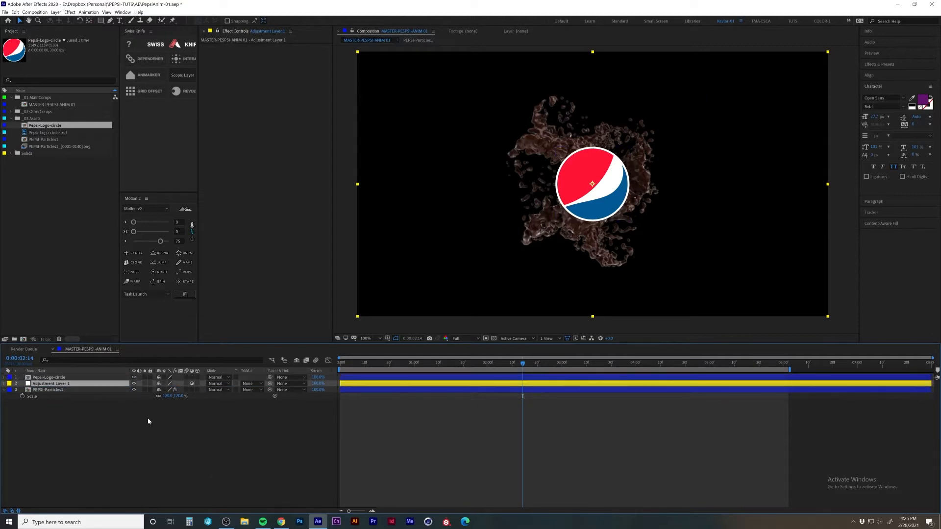
key(ctrl+space)
text(glow)
key(Return)
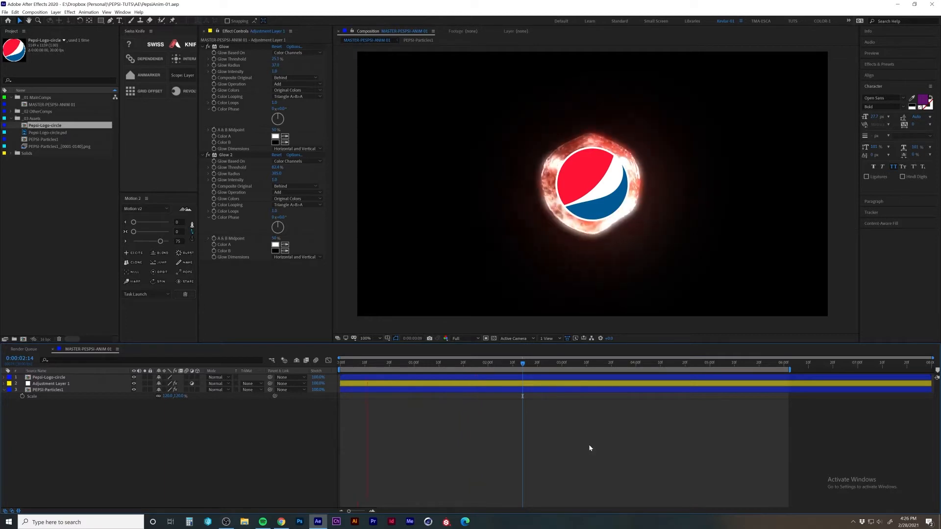
Scrub the animation to 0:00:04:29 and examine the glowing liquid around the logo up close
click(630, 364)
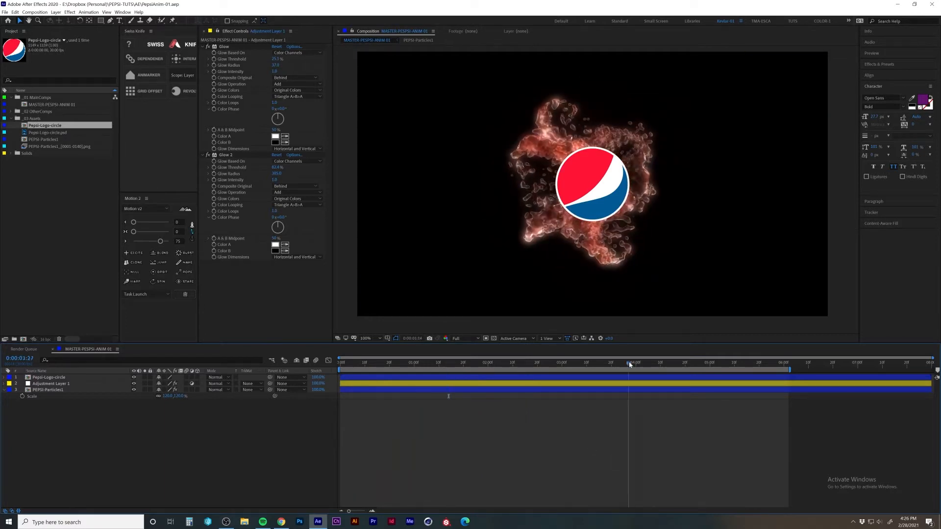
drag(630, 365, 708, 375)
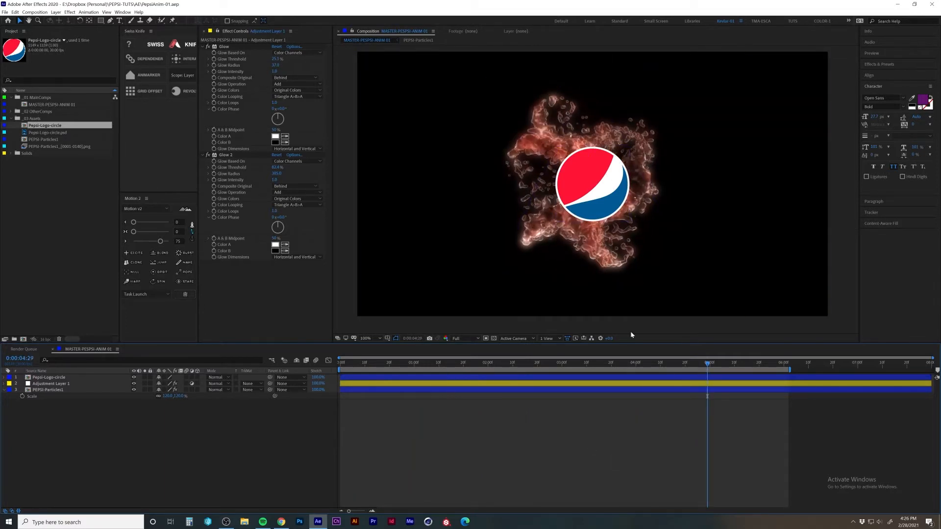
scroll(590, 193, up, 1)
middle_click(590, 193)
scroll(590, 193, down, 1)
Switch to Chrome and search Google for "pepsi logo old"
key(alt+Tab)
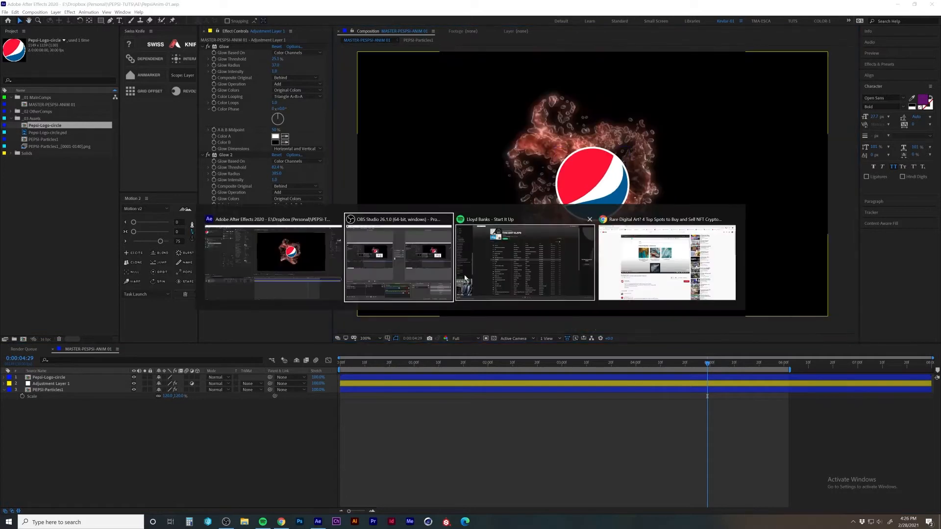
click(731, 220)
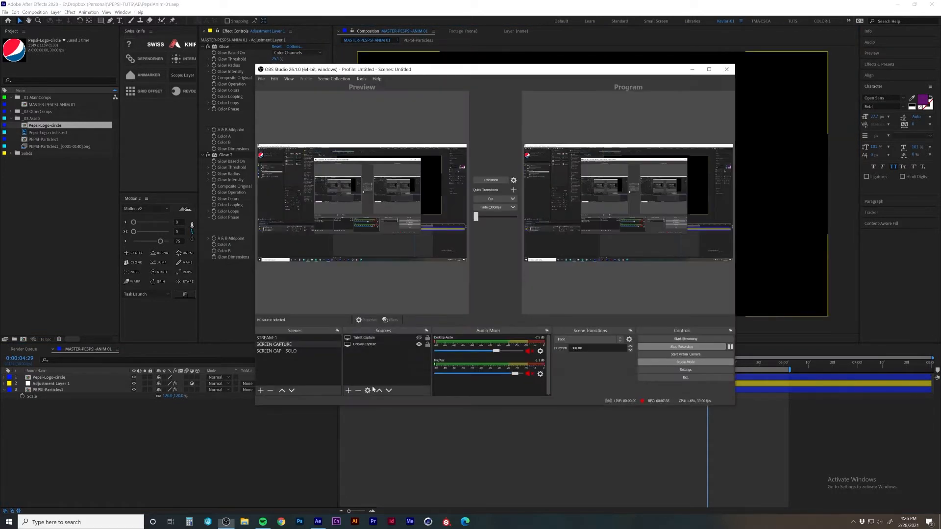
click(318, 522)
click(282, 521)
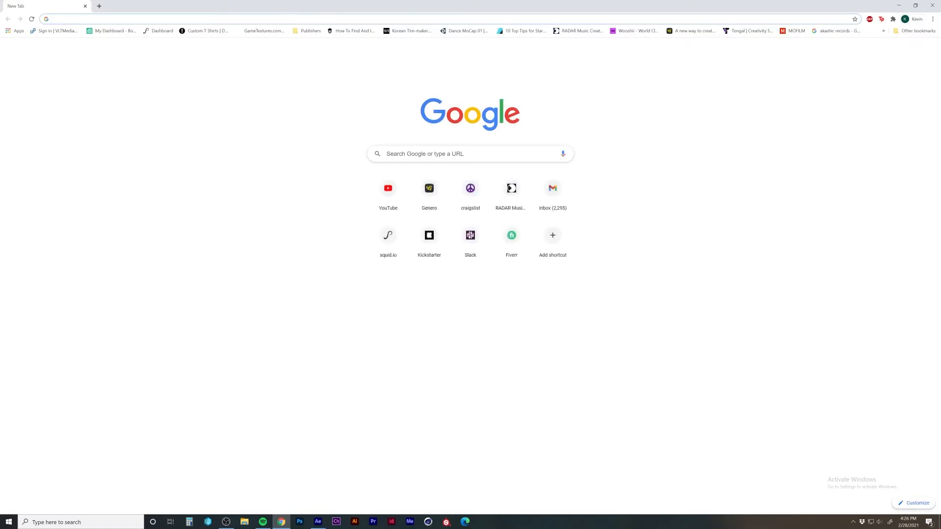
click(418, 154)
text(p)
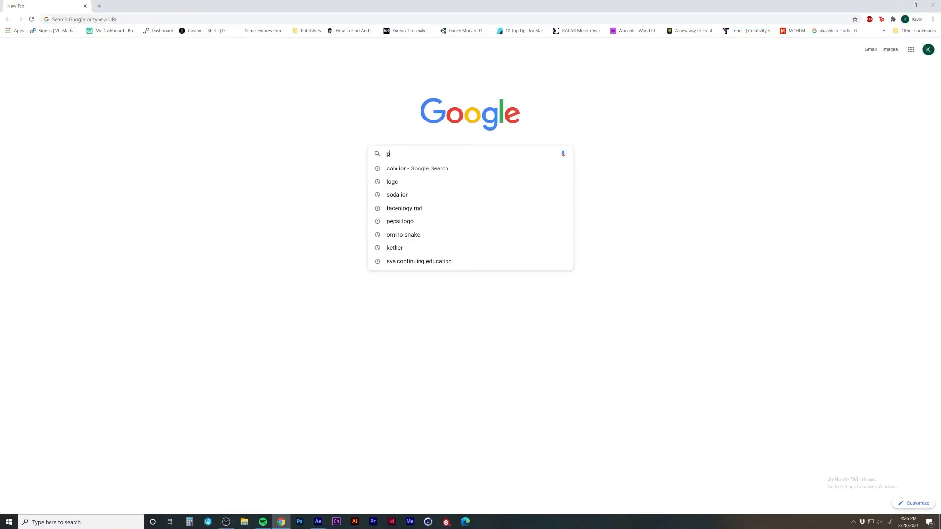
text(epsi logo )
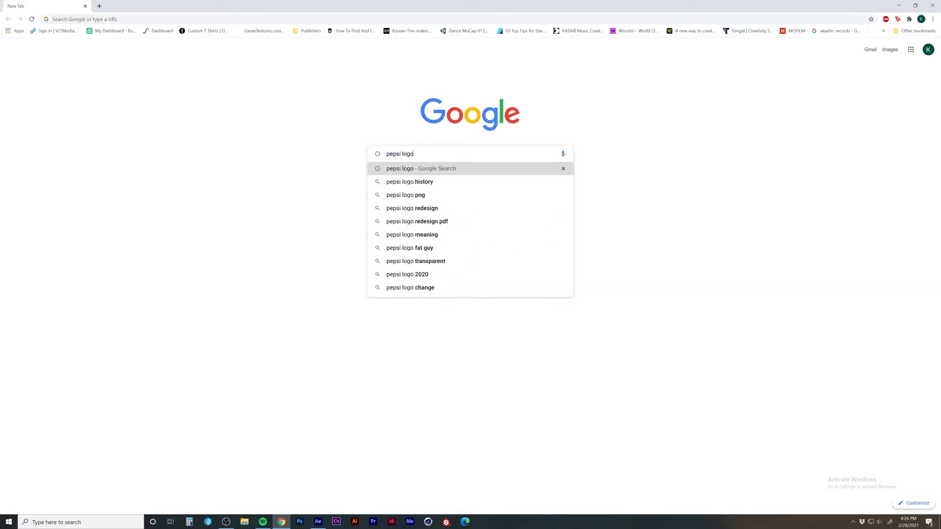
text(old)
key(Return)
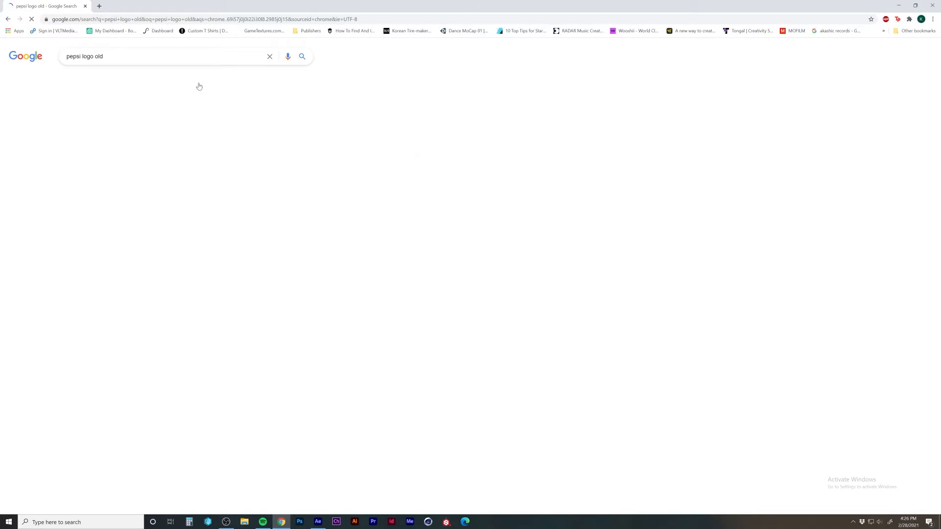
Show the image results, open the red Pepsi-Cola script logo, and switch back to After Effects
click(103, 84)
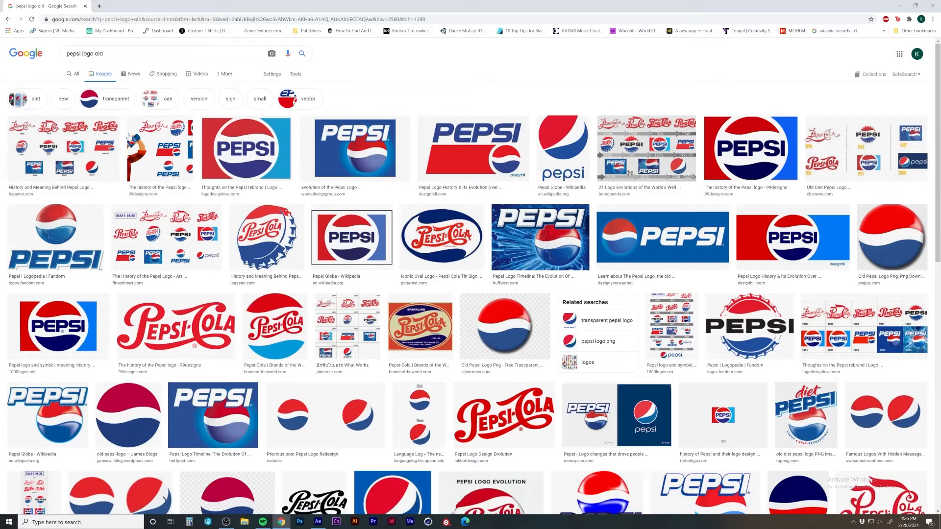
click(176, 326)
key(alt+Tab)
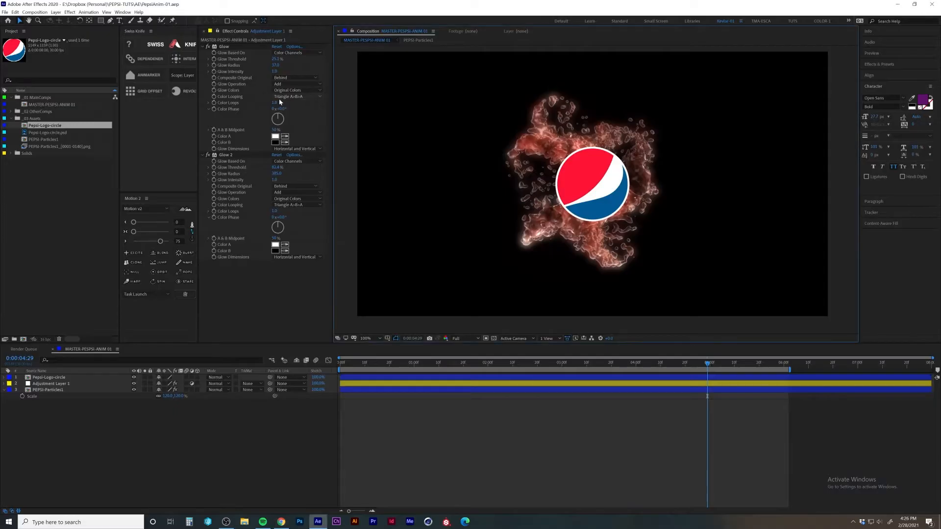
Import Pepsi-Logo-old.png from File Explorer's PEPSI-TUTS Assets folder into the project's _03 Assets folder
click(35, 119)
key(alt+Tab)
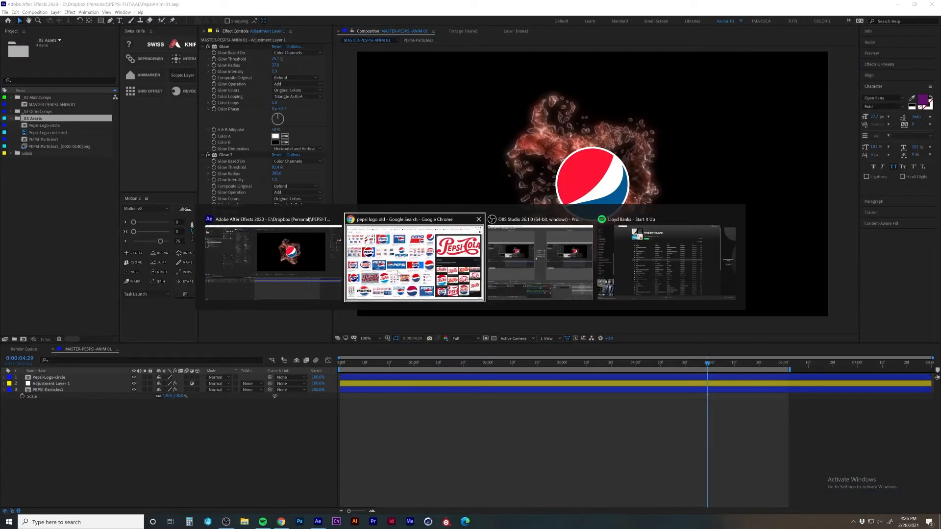
key(Escape)
click(244, 522)
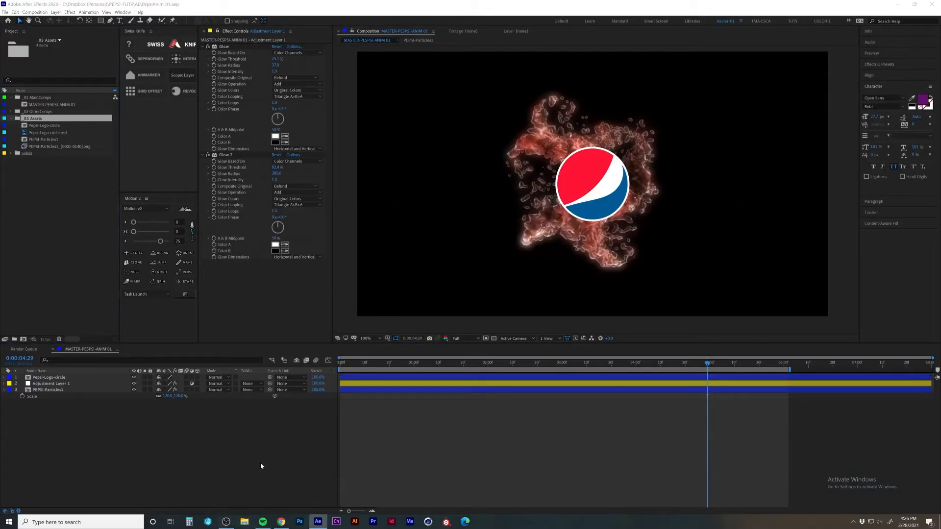
scroll(240, 268, down, 2)
scroll(240, 268, up, 8)
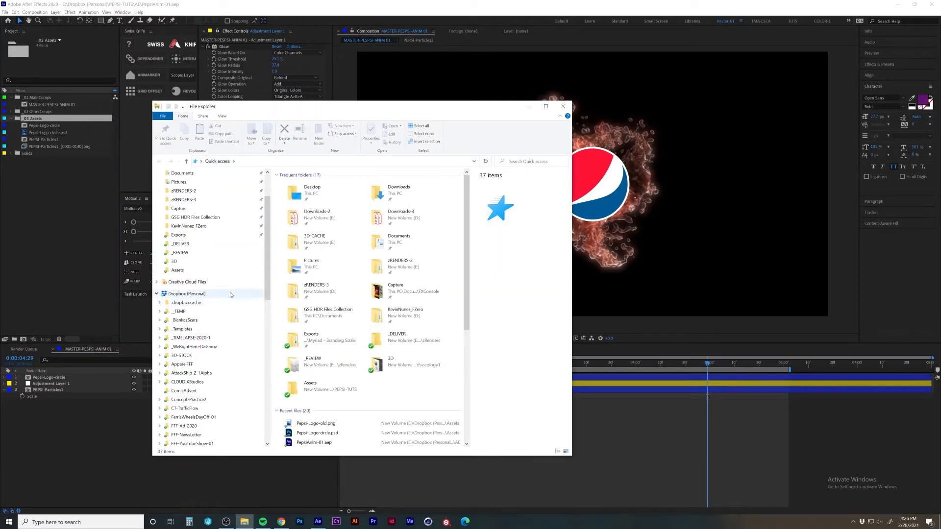
scroll(230, 294, down, 2)
click(215, 349)
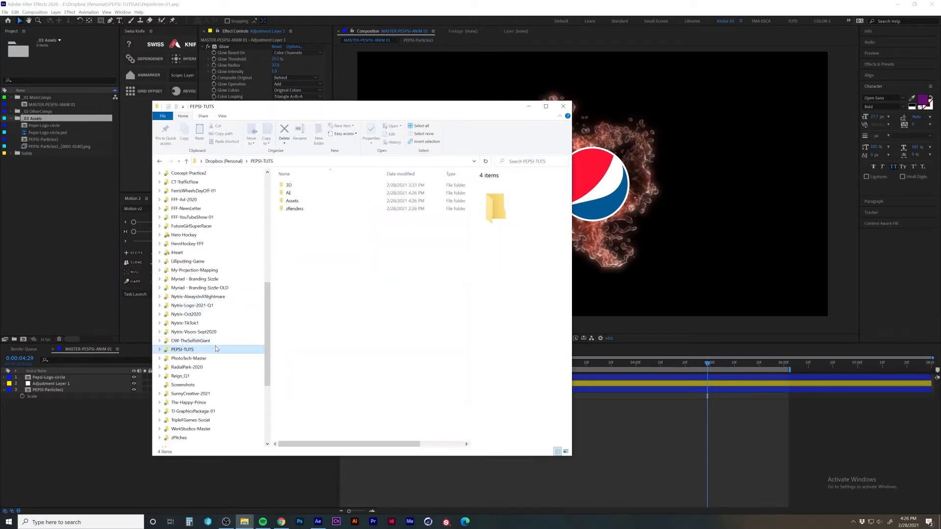
click(297, 193)
double_click(292, 201)
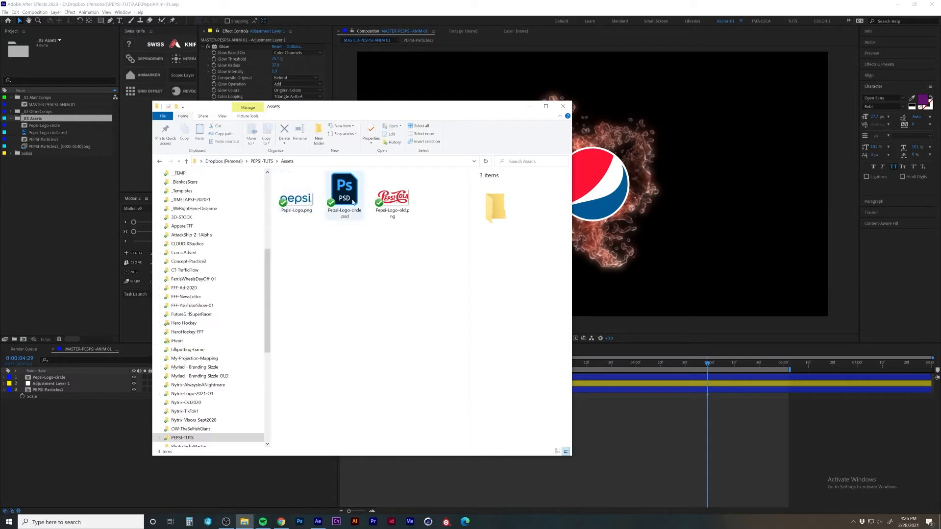
drag(392, 196, 53, 123)
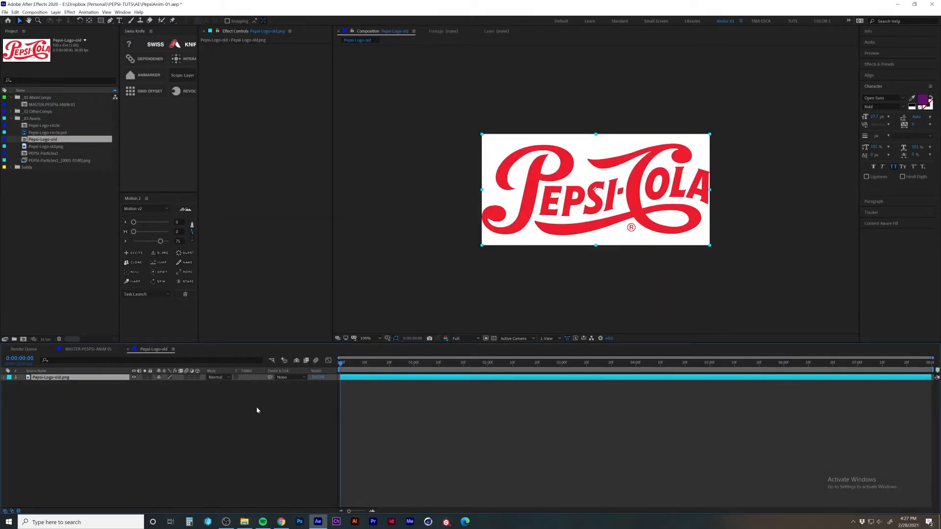
Apply Linear Color Key to Pepsi-Logo-old.png, key out its white background, and raise the matching tolerance and softness
key(ctrl+space)
text(lin)
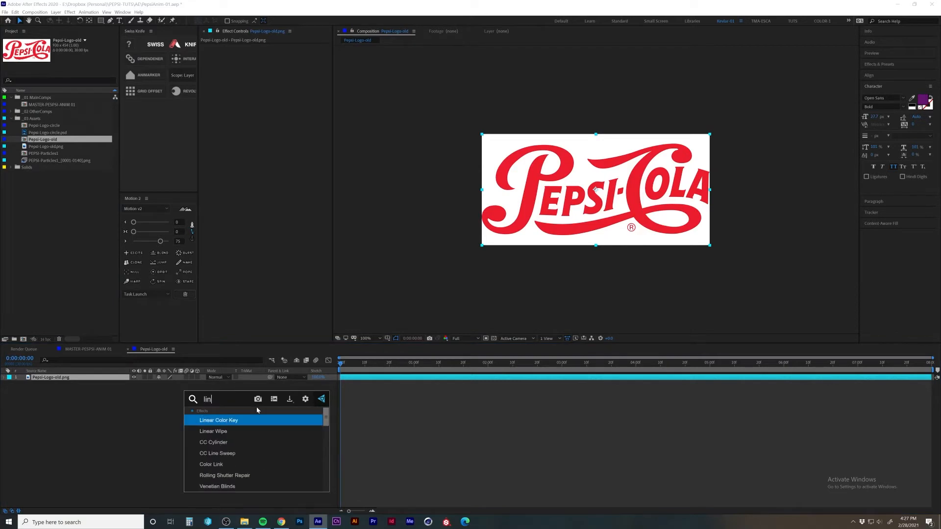
key(Down)
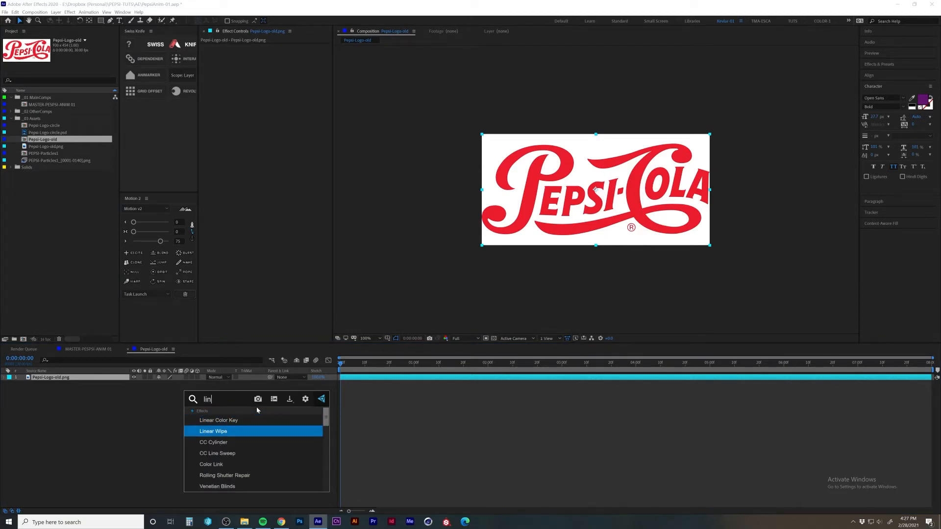
key(Up)
key(Return)
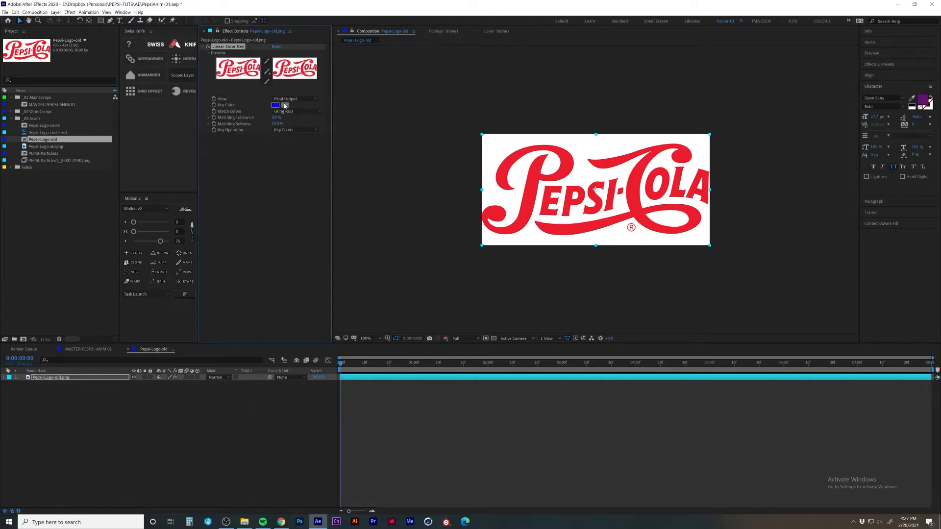
click(534, 140)
key(period)
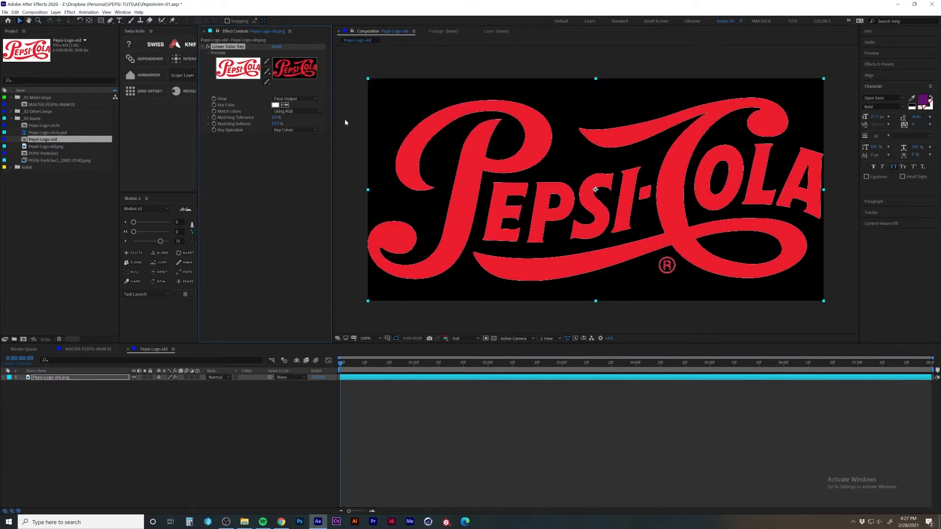
mouse_move(280, 126)
mouse_down()
mouse_move(268, 121)
mouse_move(286, 120)
mouse_up()
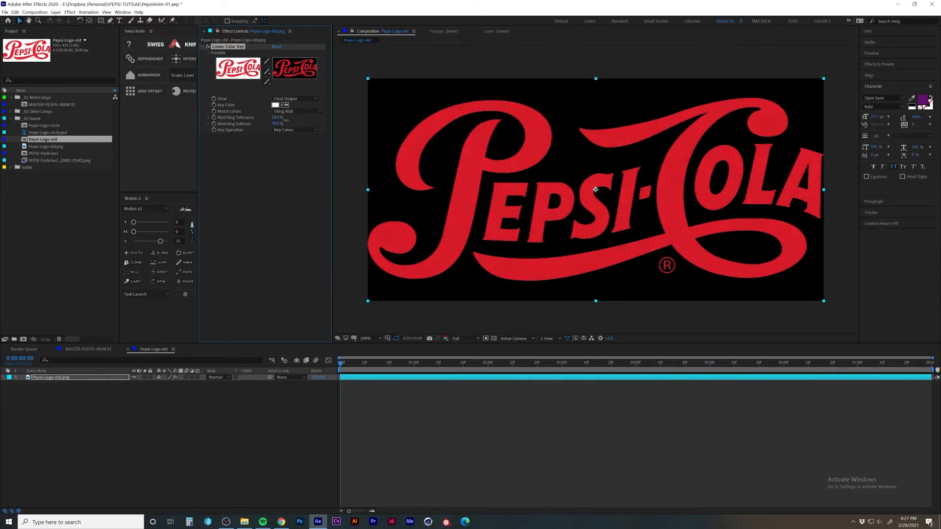
Add the Pepsi-Logo-old comp as the top layer of MASTER-PEPSI-ANIM 01 and scale it to about 37%
click(127, 349)
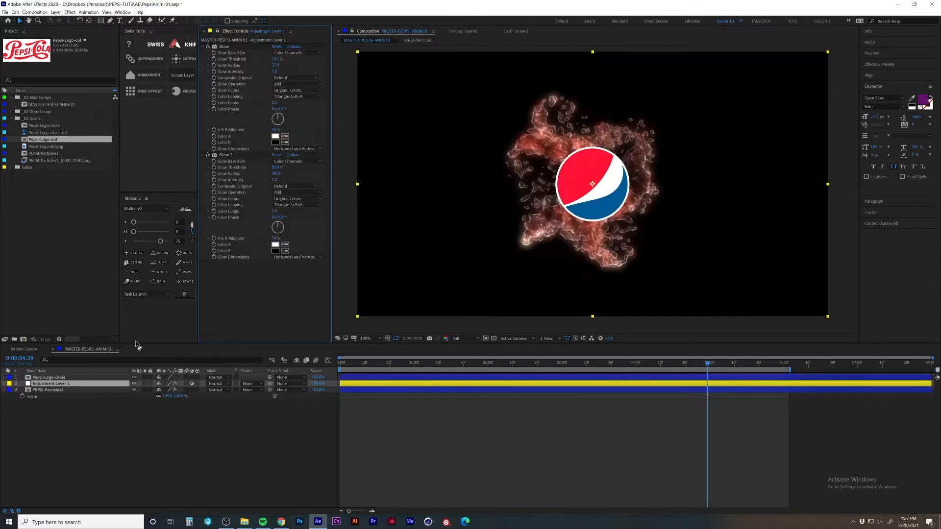
drag(48, 141, 57, 375)
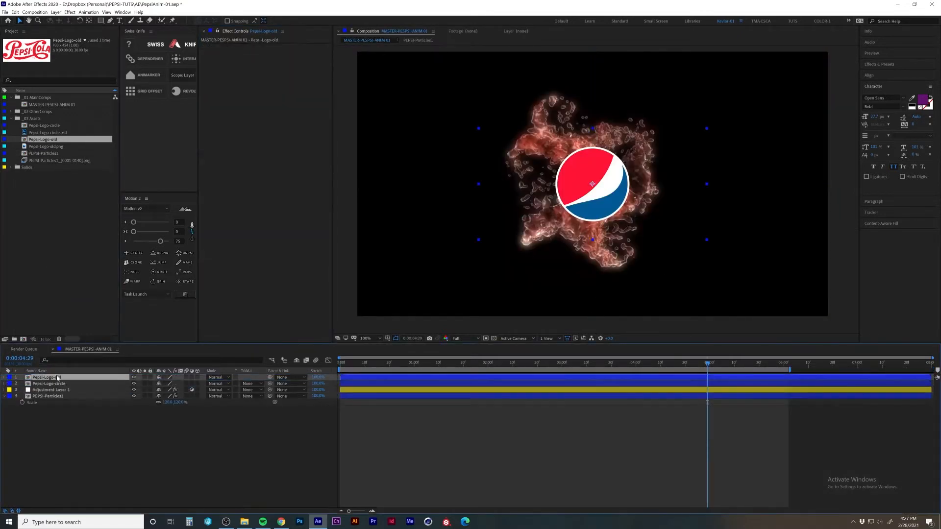
key(s)
drag(168, 385, 153, 389)
key(ctrl+space)
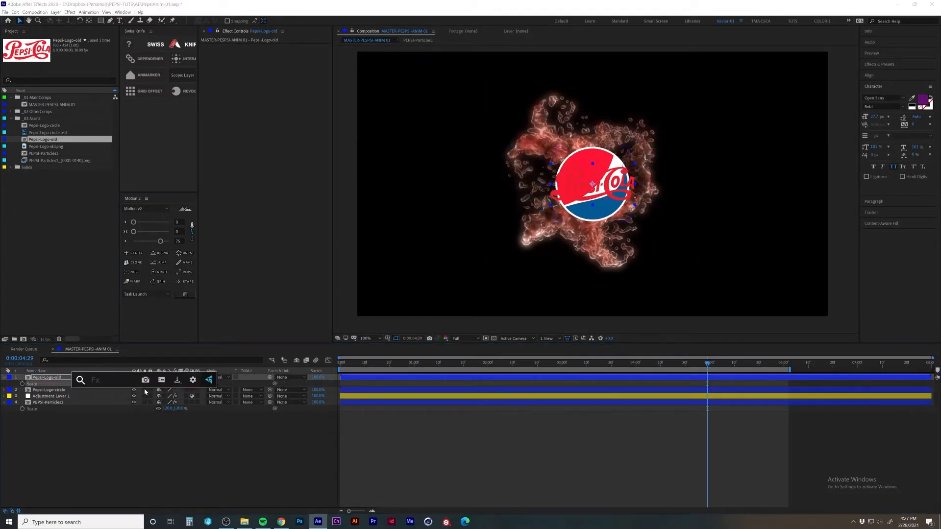
text(fil)
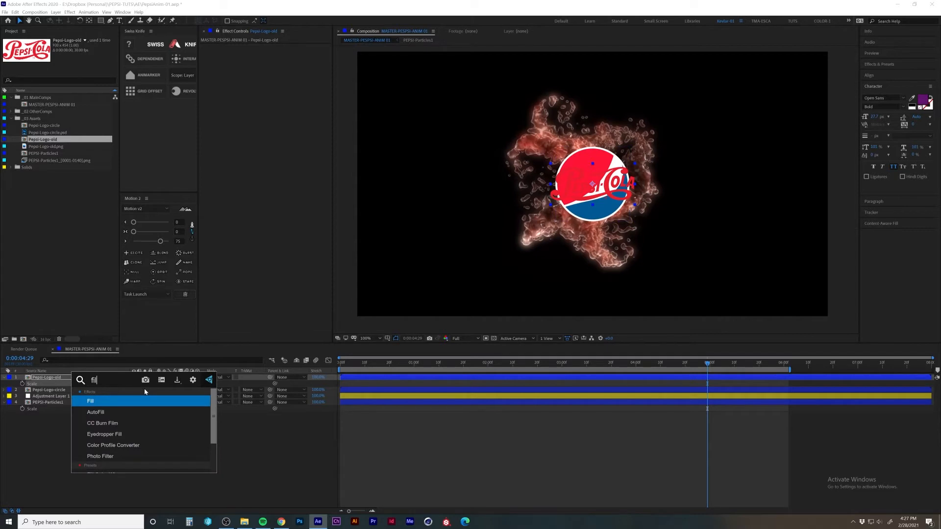
key(Return)
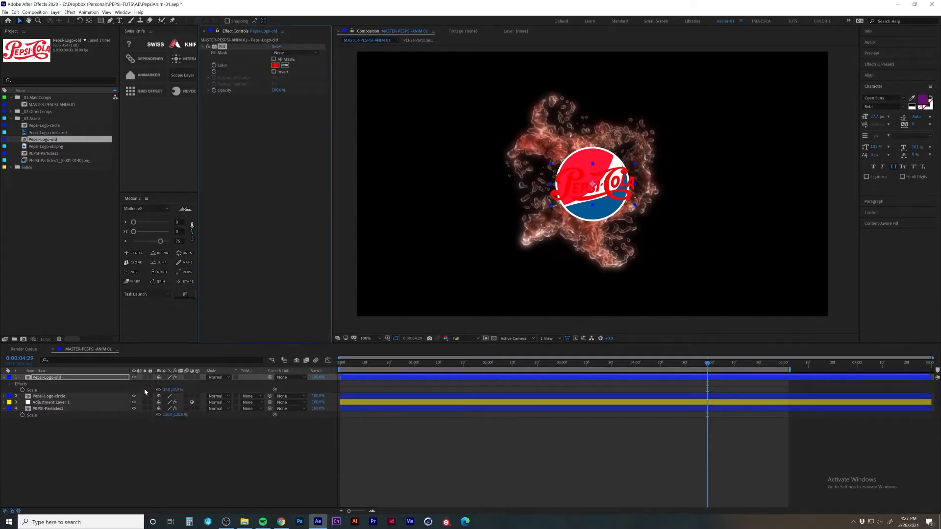
key(Delete)
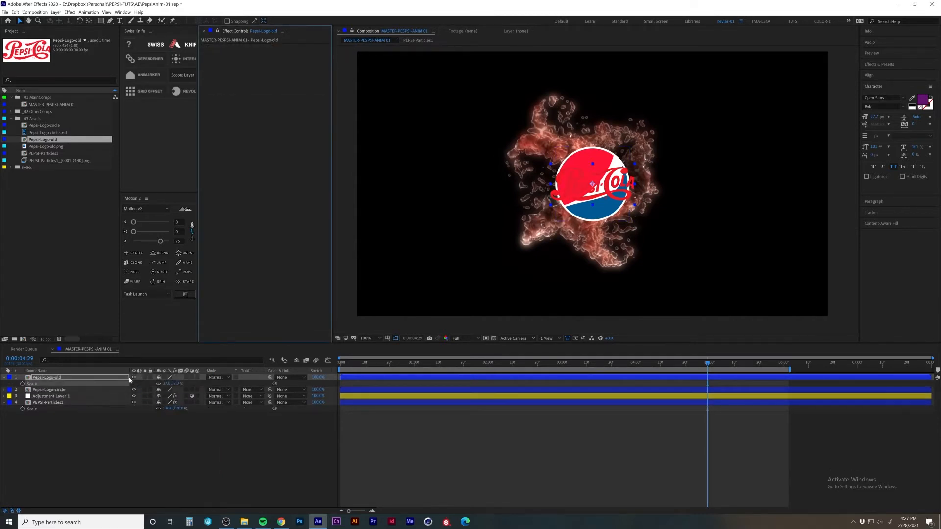
Apply Drop Shadow to the Pepsi-Logo-old layer, raising its opacity to nearly full and its distance to about 8
key(ctrl+space)
text(drop)
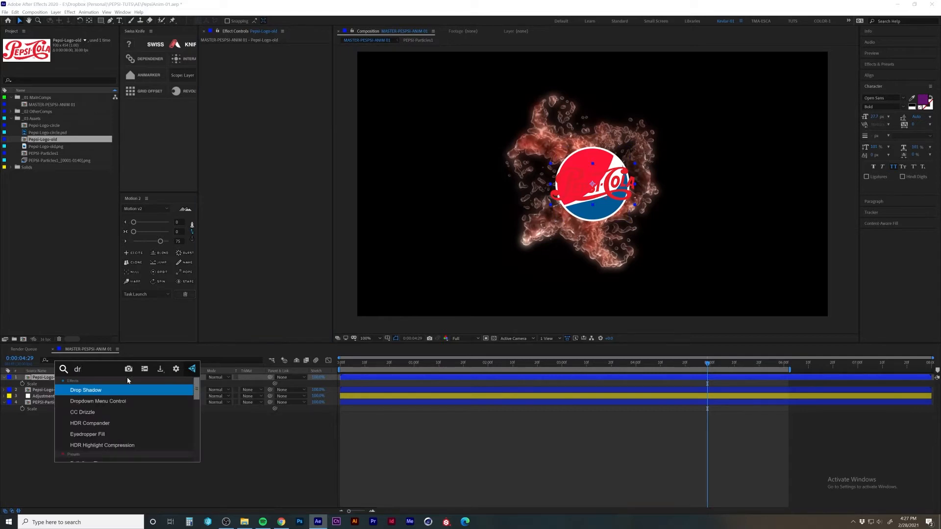
key(Return)
key(period)
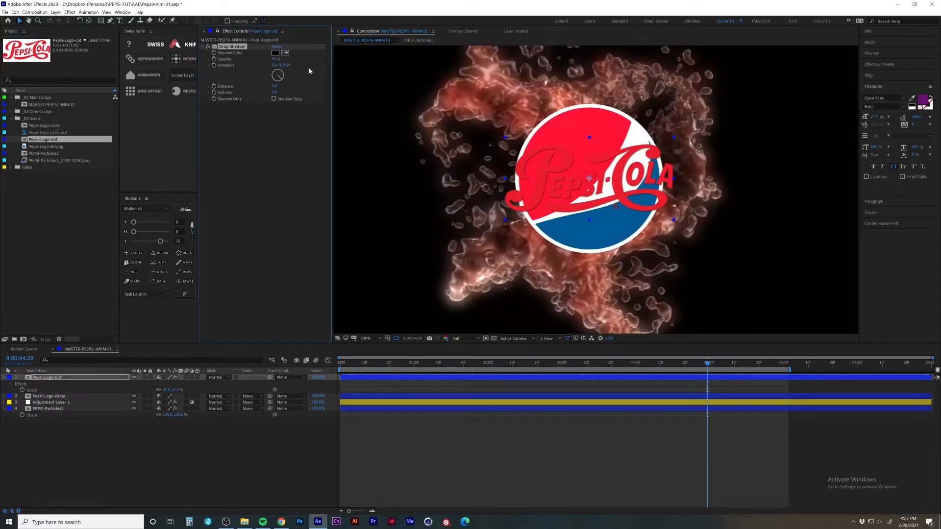
drag(275, 86, 331, 54)
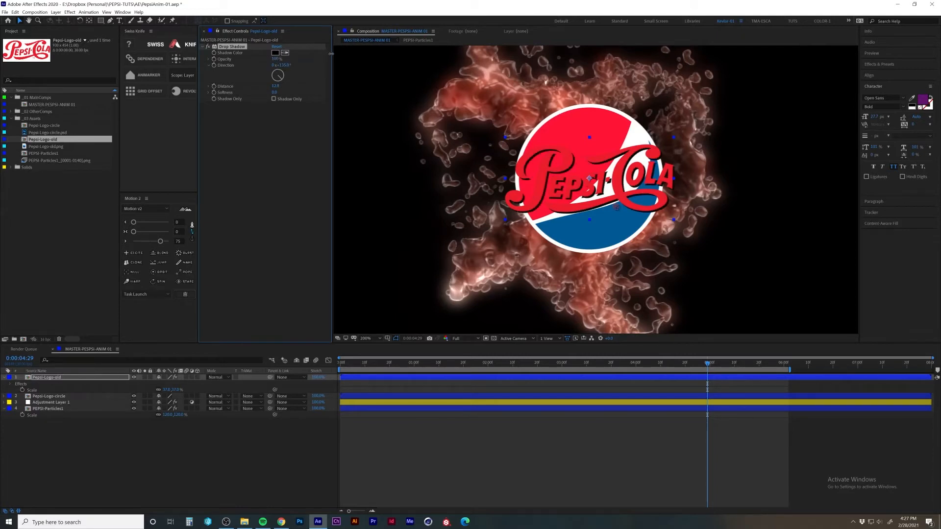
mouse_move(275, 93)
mouse_down()
mouse_move(252, 92)
mouse_move(259, 88)
mouse_up()
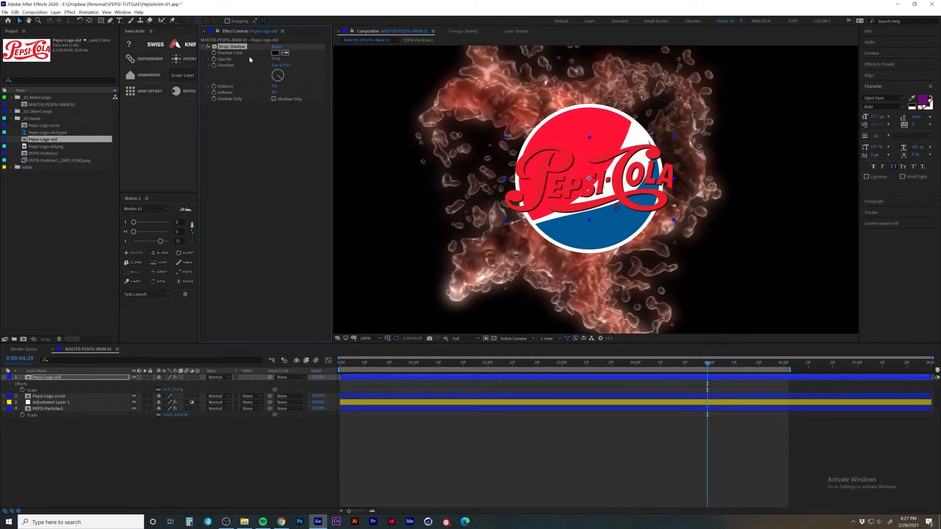
Duplicate the Drop Shadow effect on the script logo and turn the copy's direction to about 52°
key(ctrl+d)
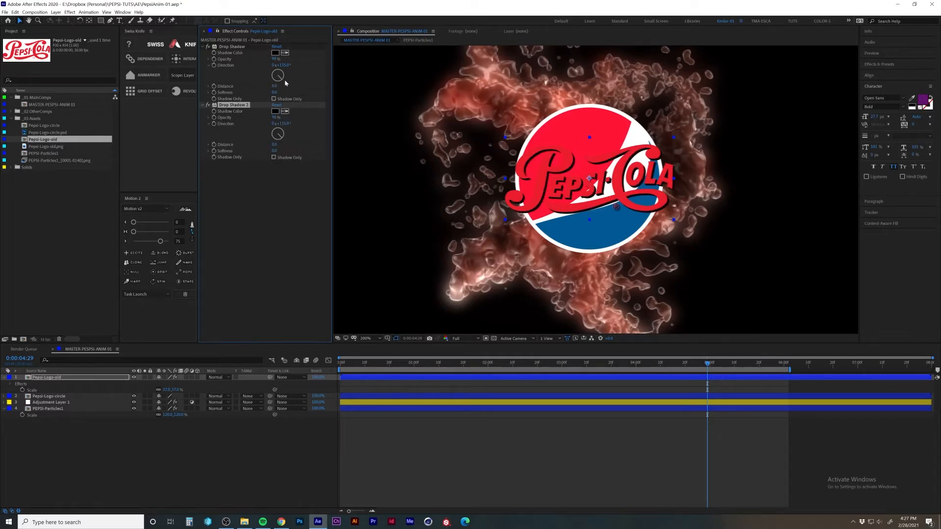
mouse_move(264, 124)
mouse_down()
mouse_move(213, 133)
mouse_move(258, 125)
mouse_up()
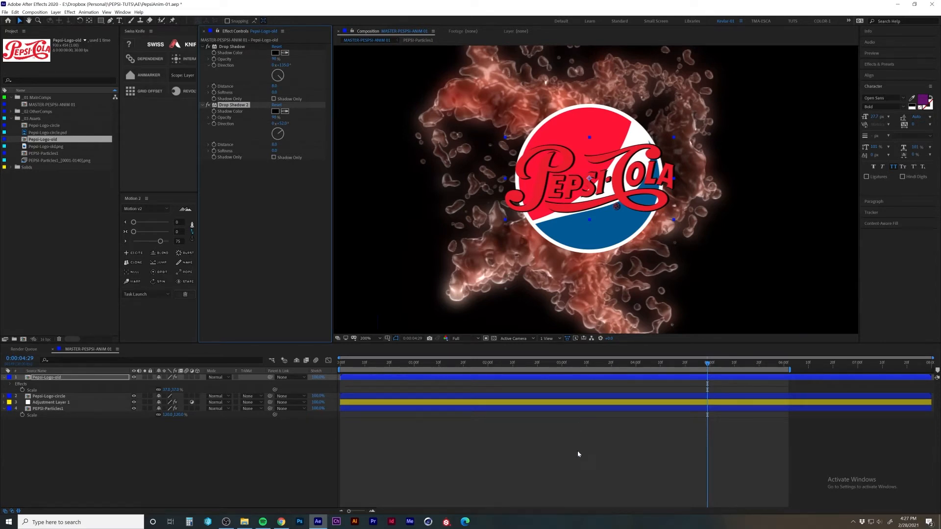
scroll(562, 190, down, 3)
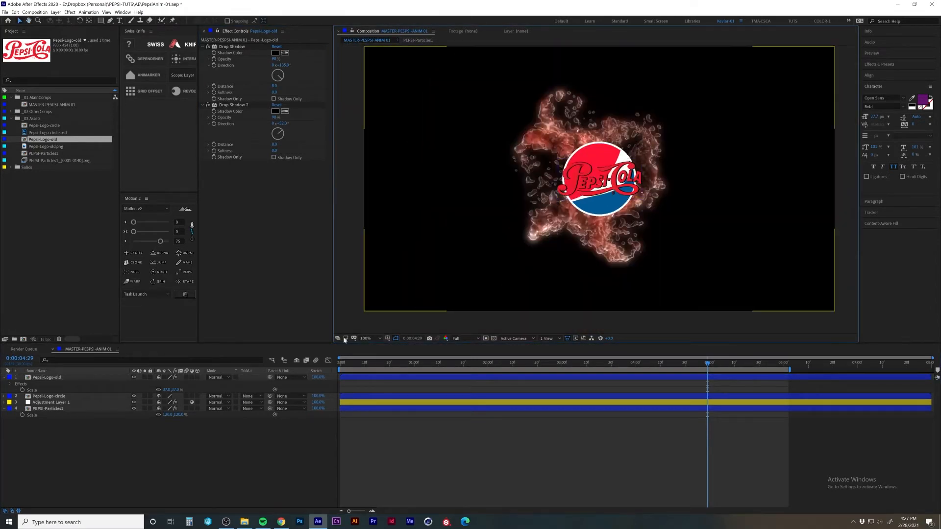
Check the script logo with Pepsi-Logo-circle hidden, show the circle again, and glance at the reference logos in Chrome
click(134, 396)
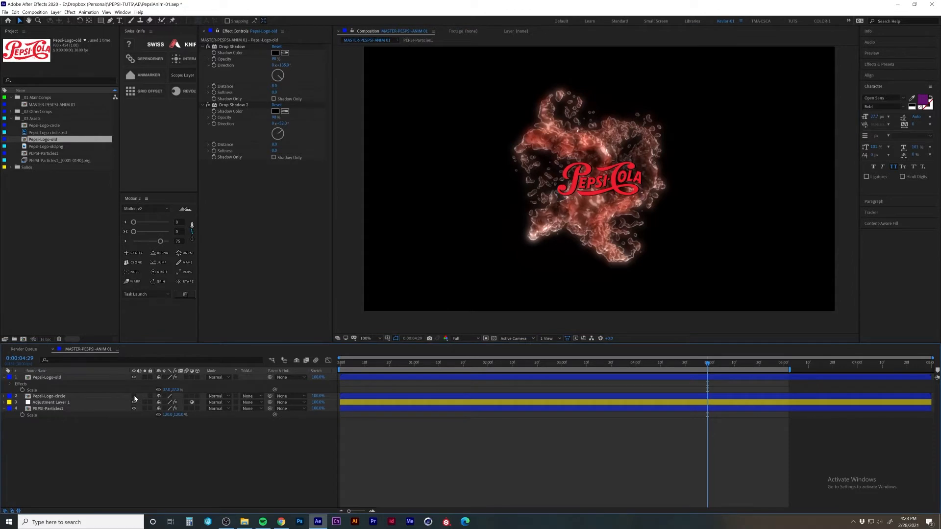
drag(346, 365, 617, 388)
click(128, 396)
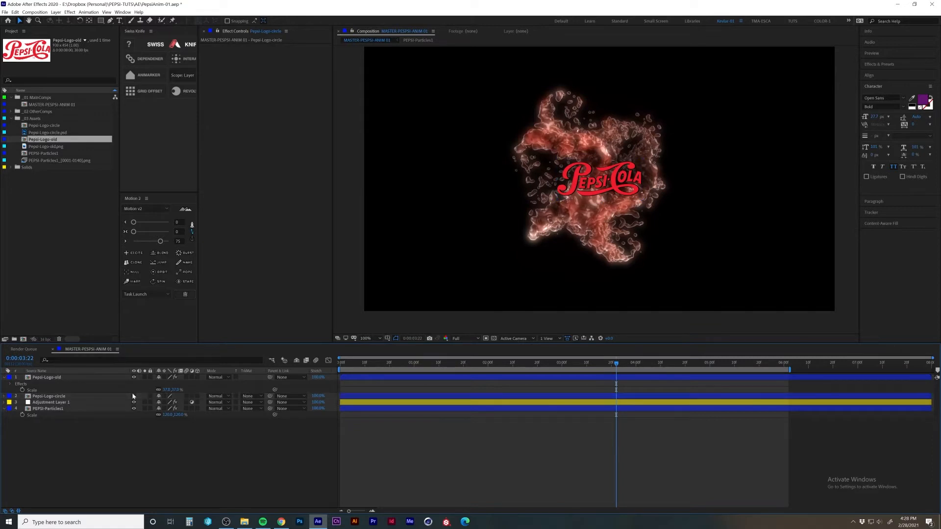
click(134, 396)
key(alt+Tab)
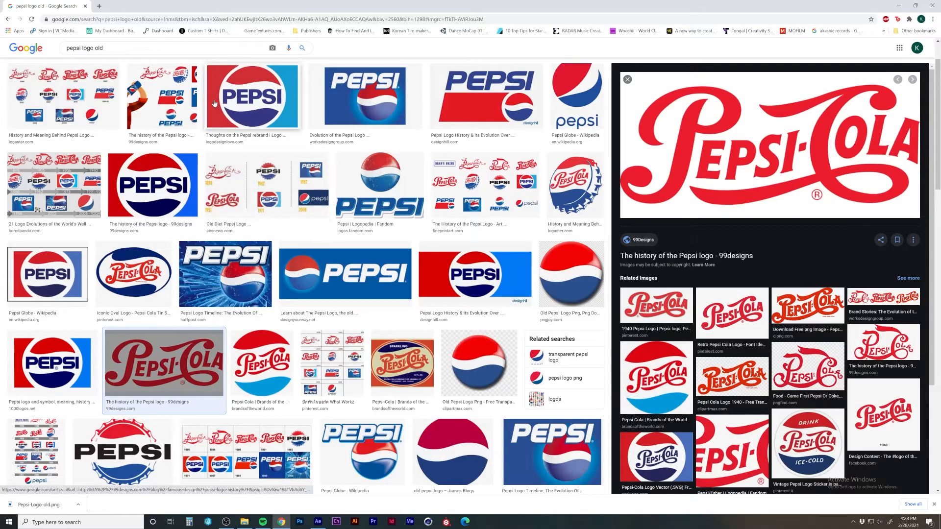
key(alt+Tab)
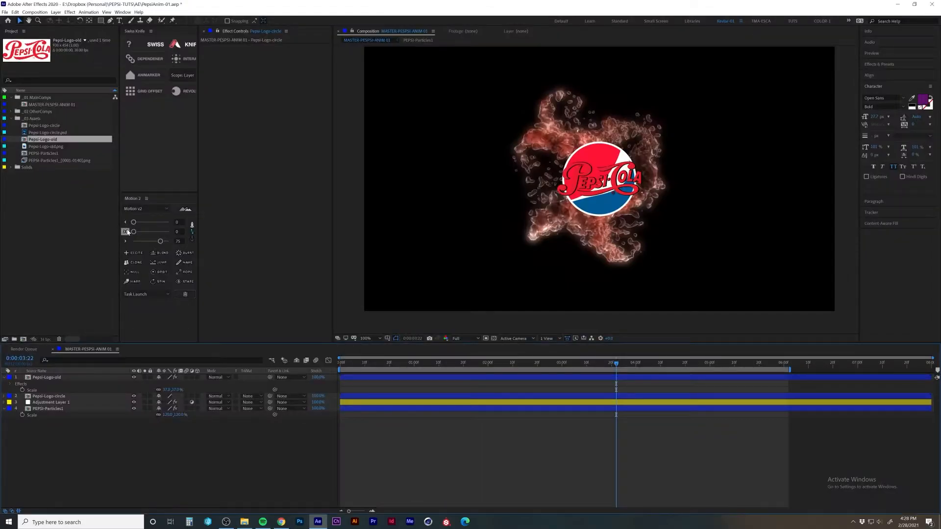
Apply a Fill effect to the Pepsi-Logo-circle layer and set its color to white
click(97, 396)
key(ctrl+space)
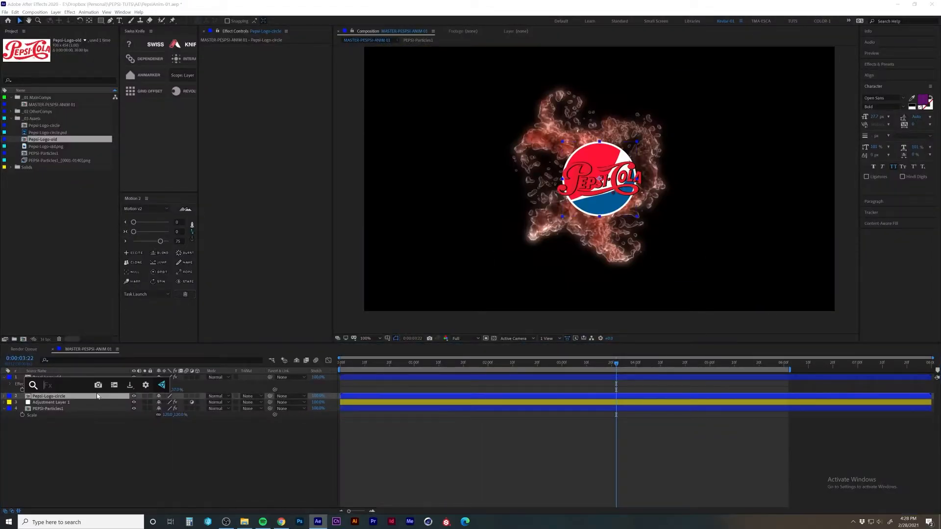
text(fill)
key(Return)
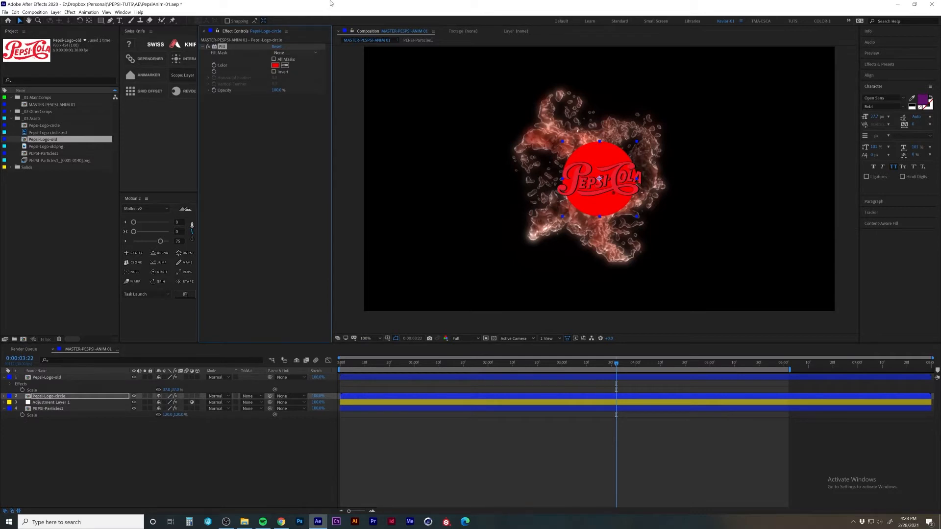
click(275, 66)
drag(486, 299, 431, 269)
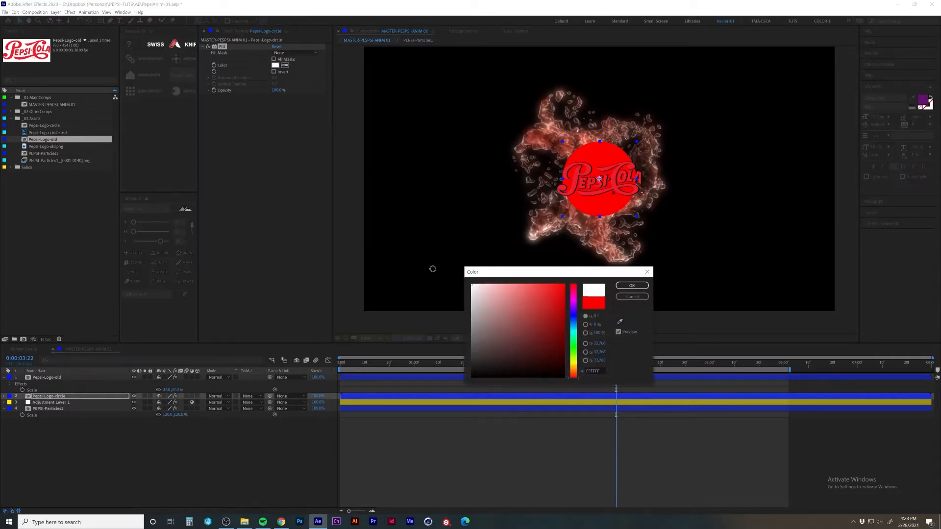
click(626, 287)
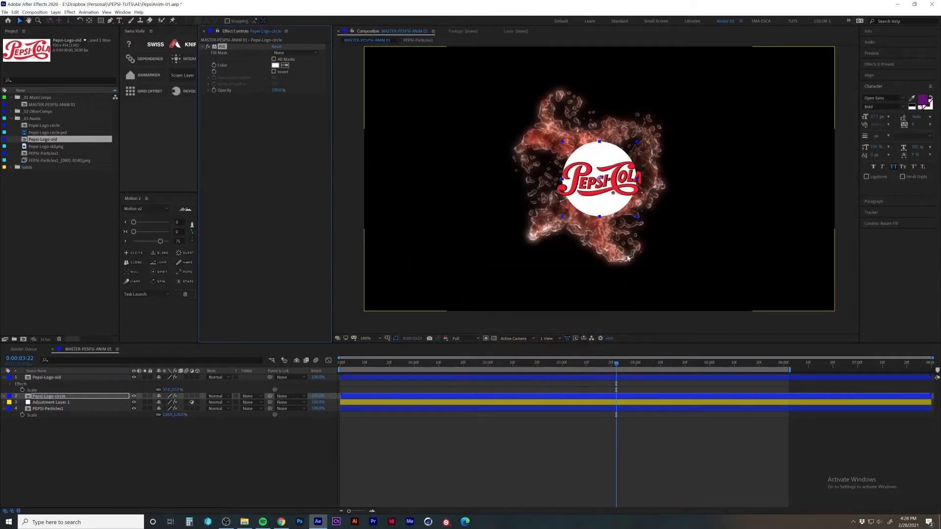
Compare the composite with the old logos in Chrome, open the Bored Panda logo evolution image, and return to After Effects
scroll(592, 235, up, 1)
key(alt+Tab)
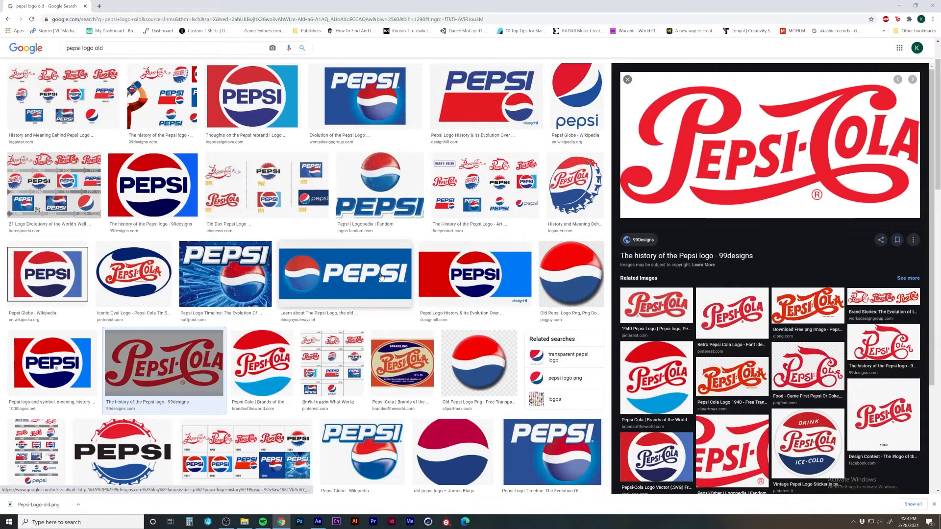
key(alt+Tab)
key(alt+Tab)
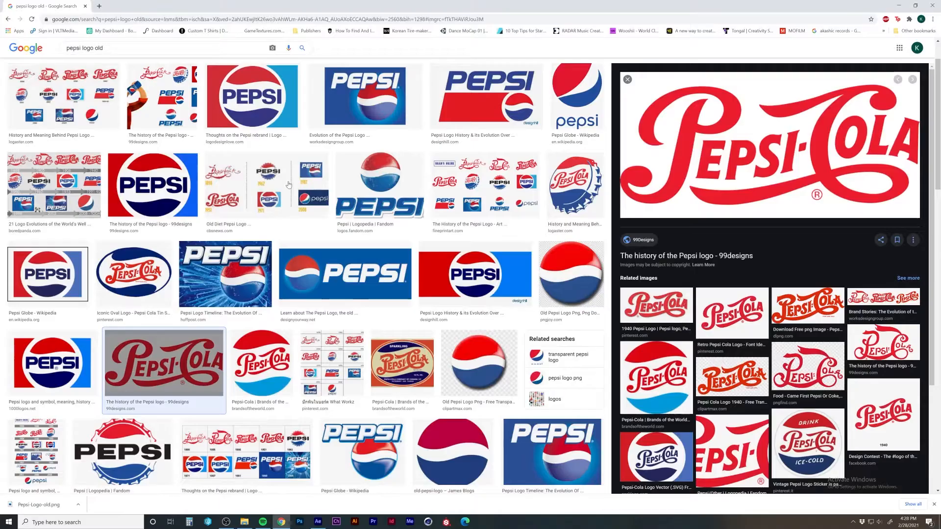
click(82, 187)
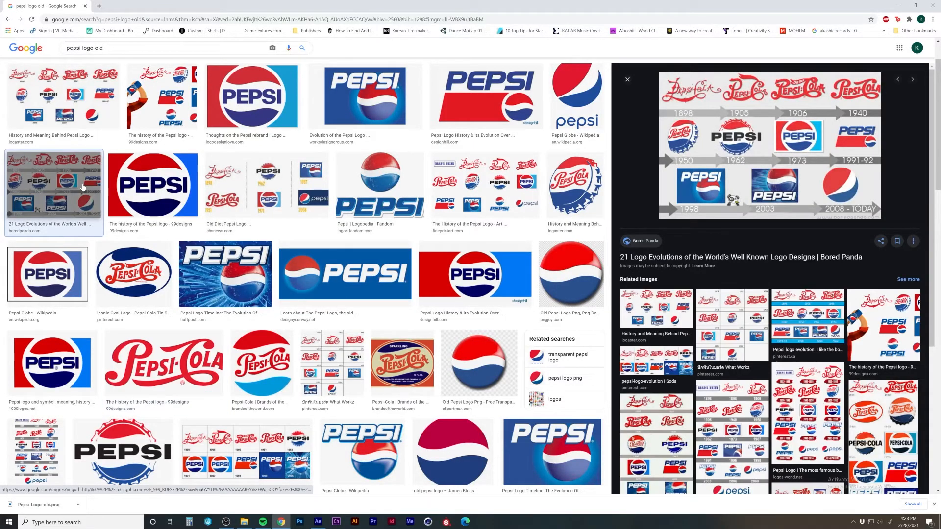
key(alt+Tab)
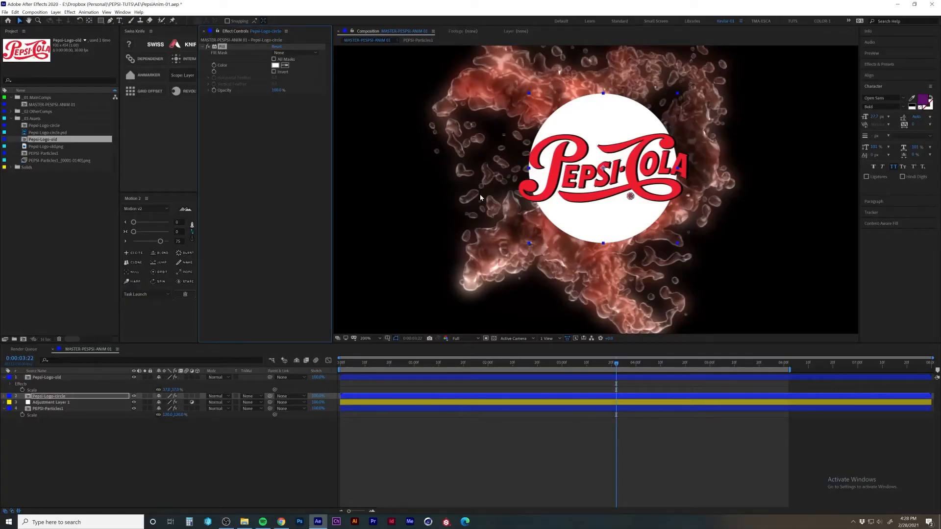
Scrub through the timeline to review the script logo over the white circle, stopping at 0:00:04:08
key(comma)
drag(481, 365, 212, 359)
drag(607, 389, 655, 387)
click(609, 449)
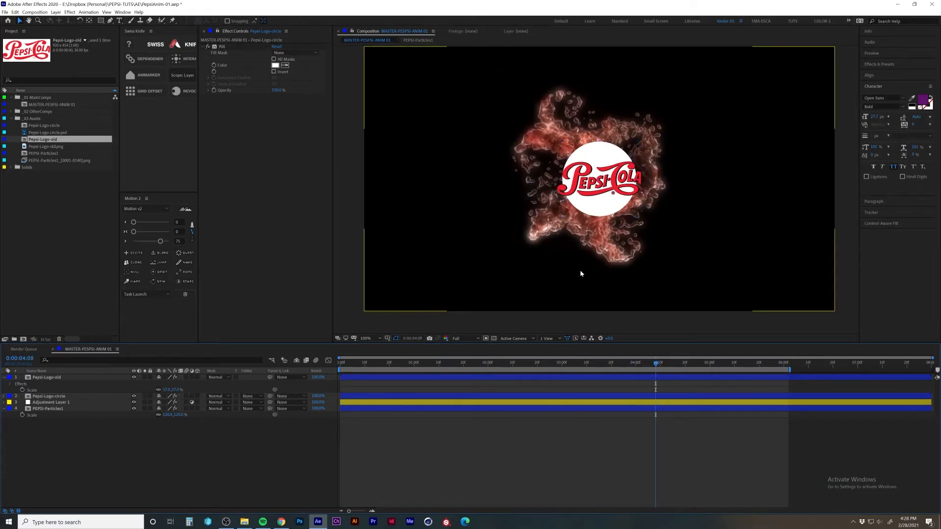
drag(601, 236, 594, 239)
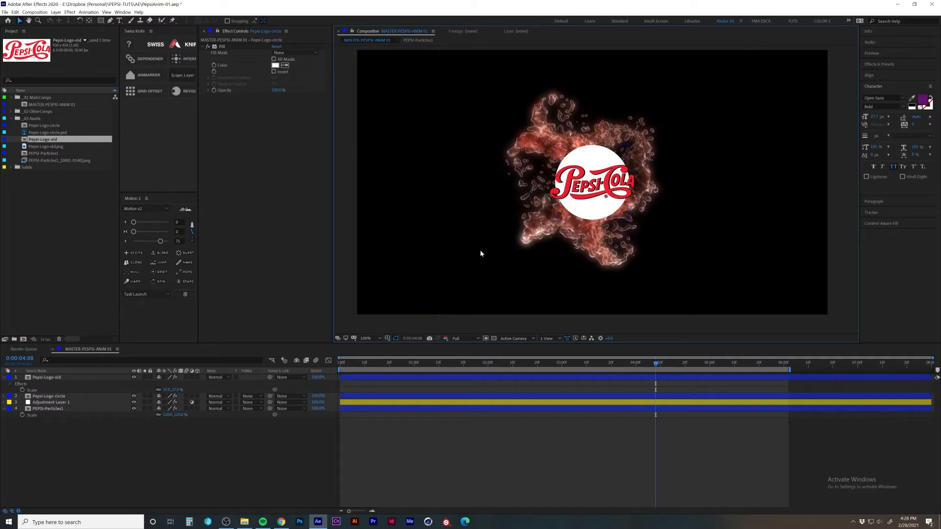
Scale PEPSI-Particles1 to 130%, enlarge the script and circle logo layers to match, and save the project
click(89, 378)
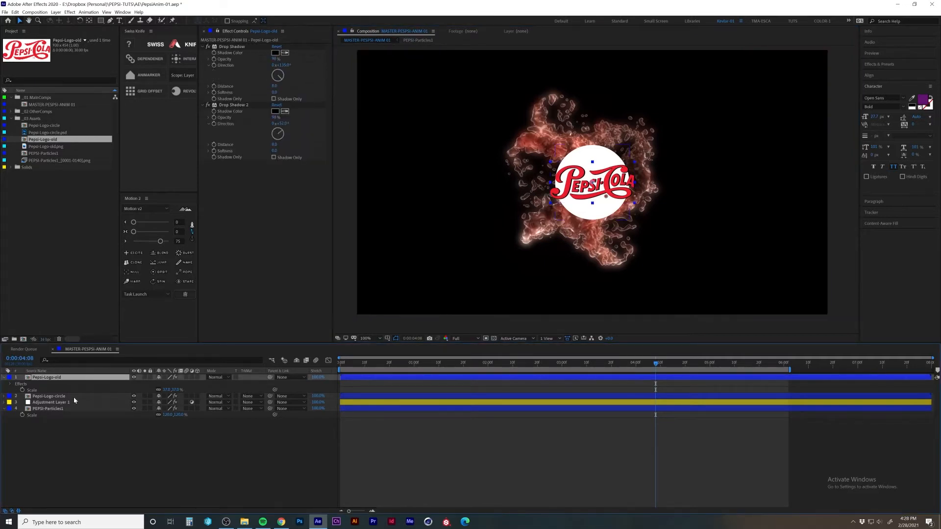
shift+click(71, 396)
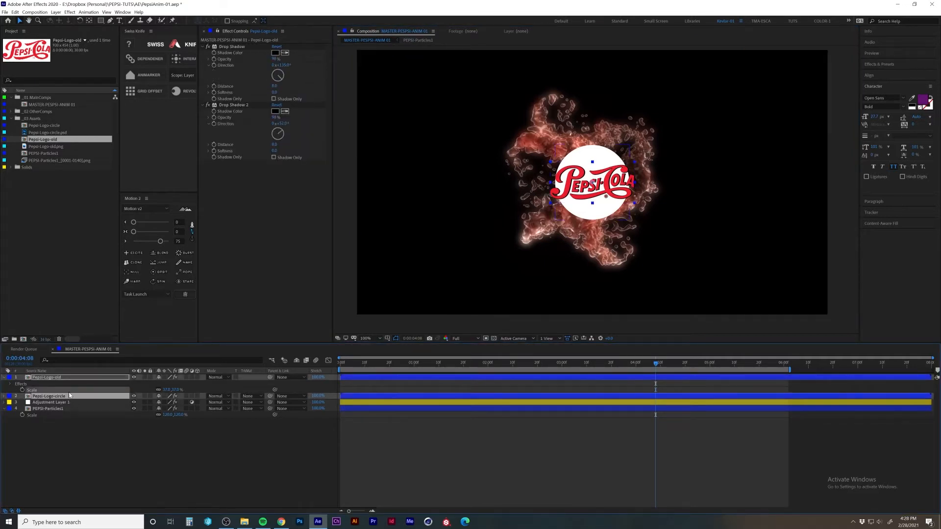
shift+click(68, 409)
key(s)
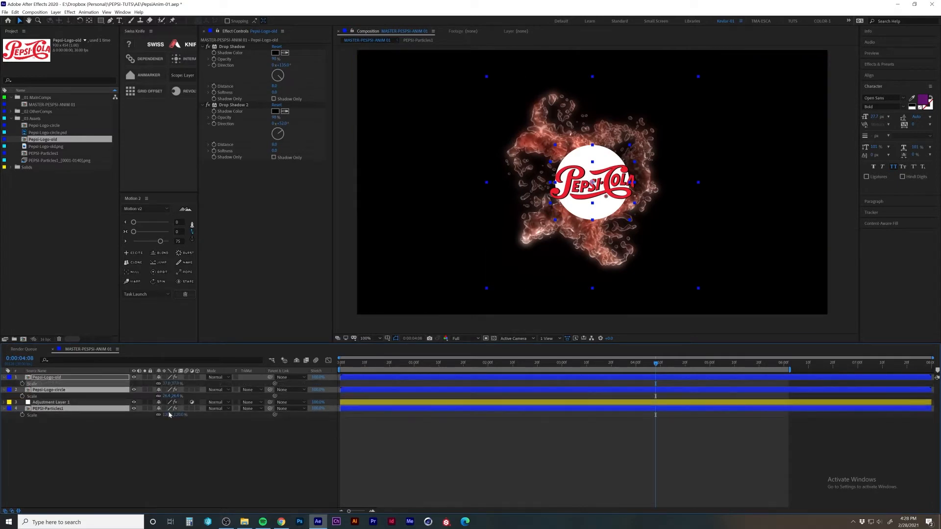
drag(177, 396, 162, 397)
click(98, 441)
click(74, 408)
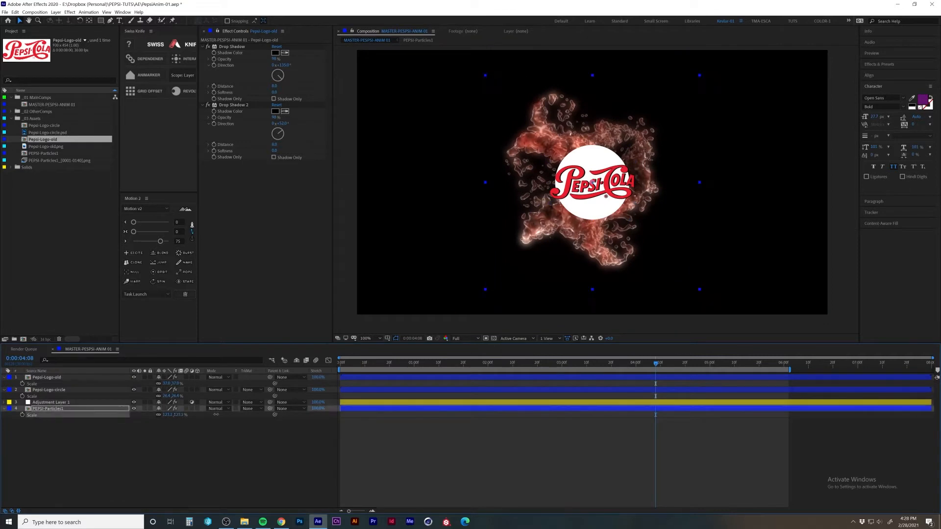
drag(268, 401, 154, 401)
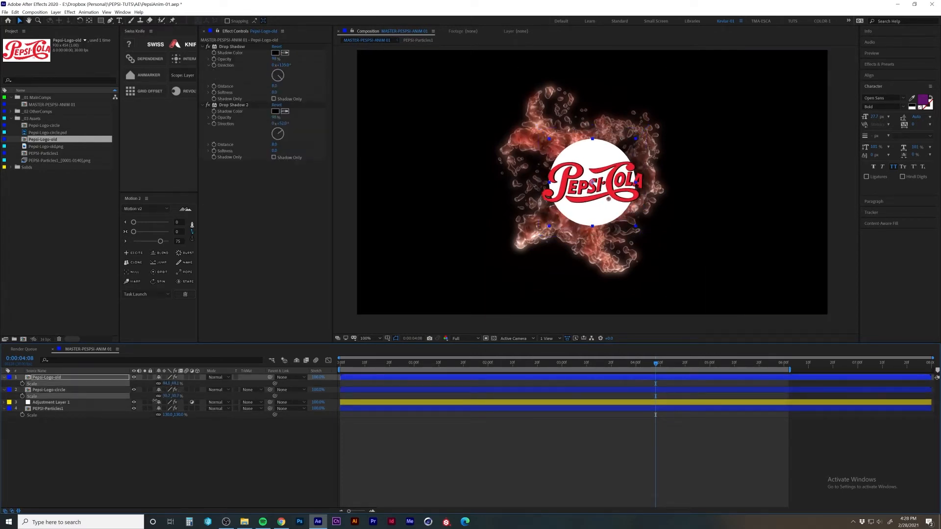
click(179, 443)
key(ctrl+s)
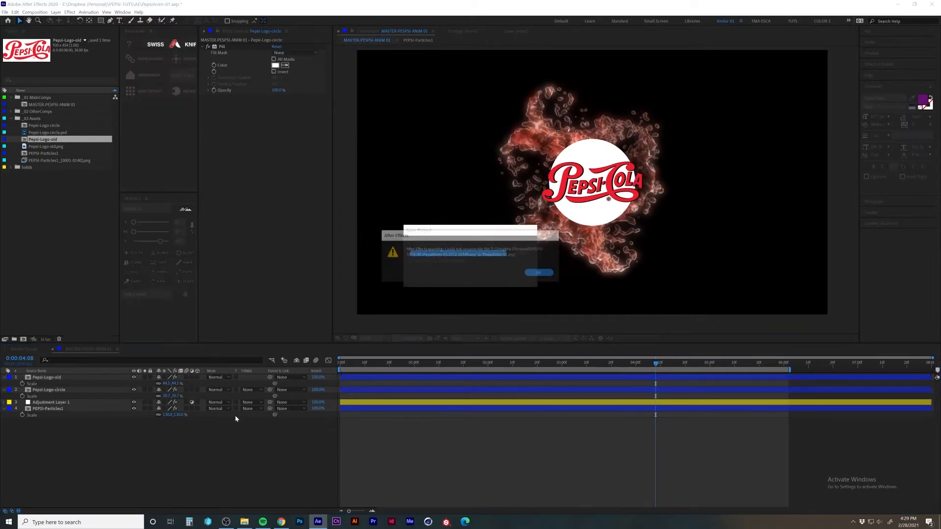
key(Return)
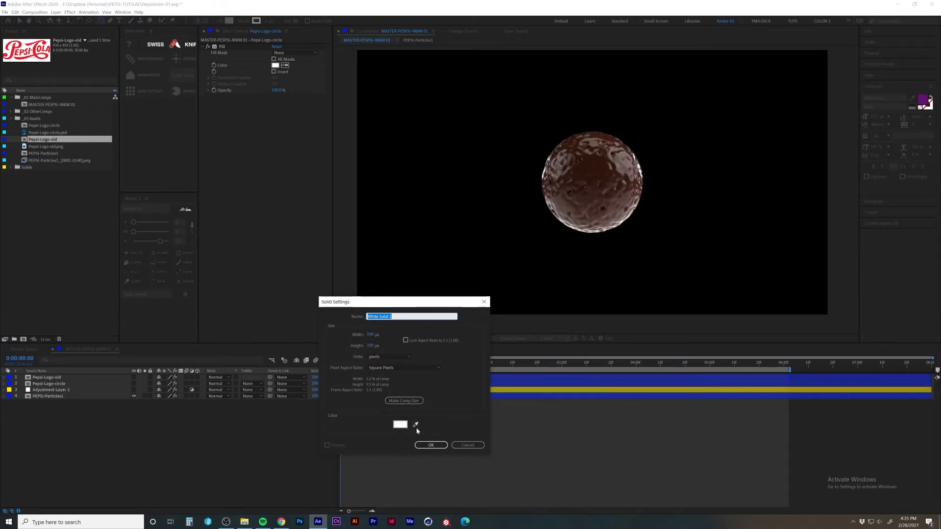
Create a solid in the brown sampled from the liquid sphere and resize it to the full composition size
click(416, 425)
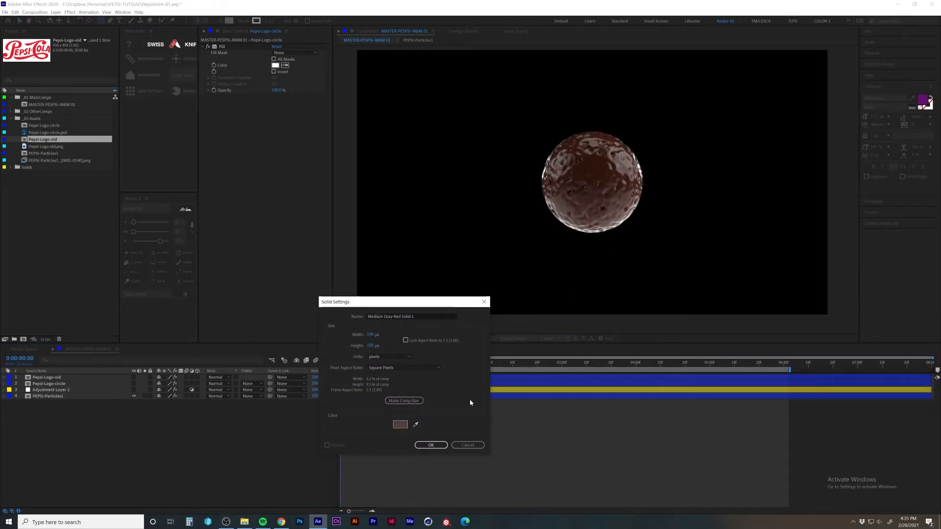
click(436, 448)
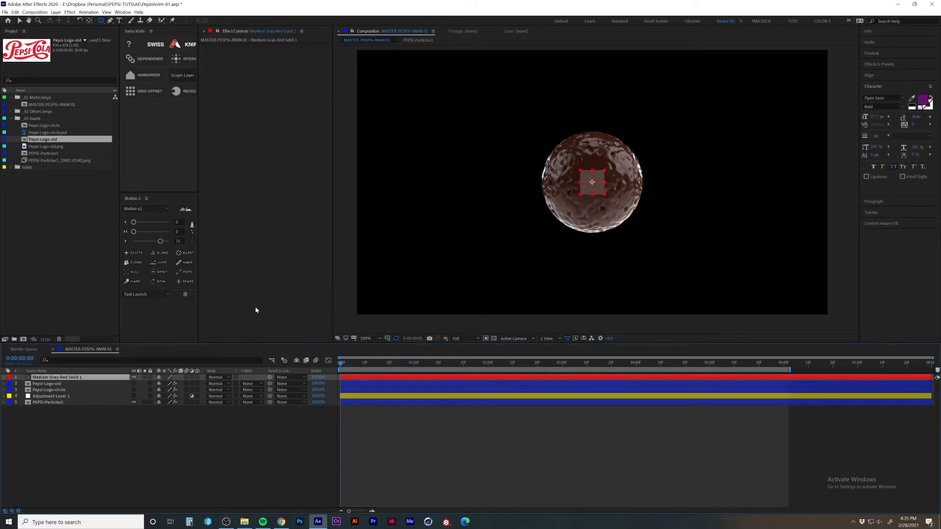
key(ctrl+shift+y)
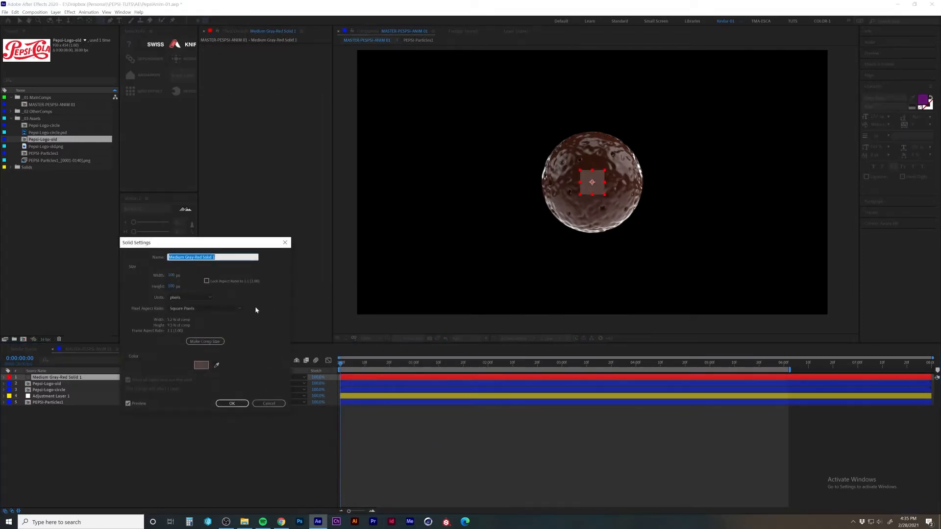
click(204, 340)
click(233, 403)
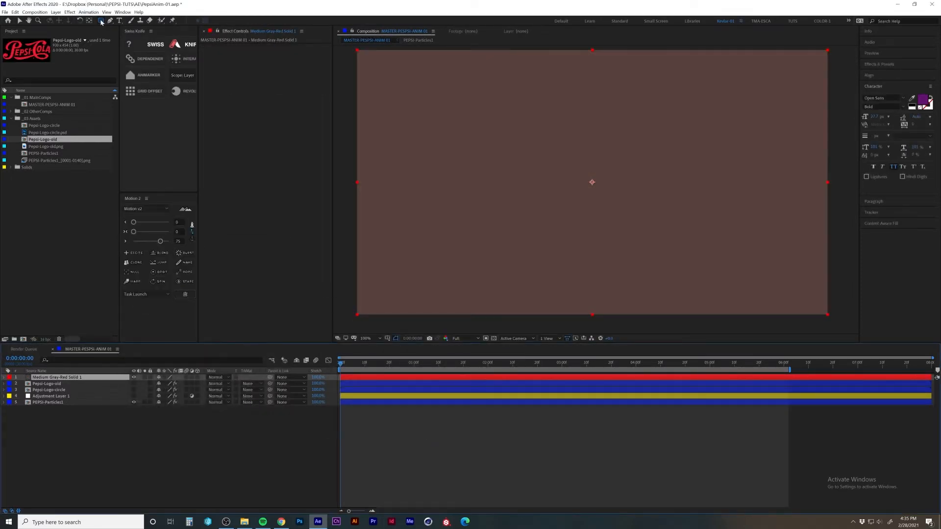
Draw a circular mask on the solid the size of the liquid sphere and center it using the proportional grid
drag(101, 21, 121, 37)
mouse_move(590, 168)
mouse_down()
mouse_move(649, 214)
mouse_move(621, 192)
mouse_move(579, 197)
mouse_move(569, 187)
mouse_move(672, 257)
mouse_up()
click(387, 338)
click(412, 354)
key(ctrl+t)
scroll(630, 231, up, 1)
drag(631, 230, 628, 201)
scroll(591, 228, up, 3)
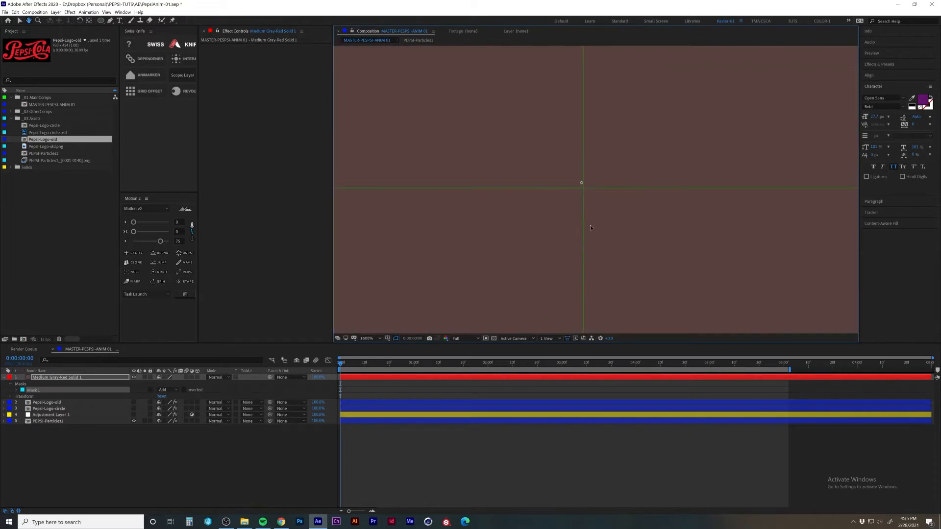
scroll(591, 228, down, 3)
key(Return)
scroll(596, 295, down, 1)
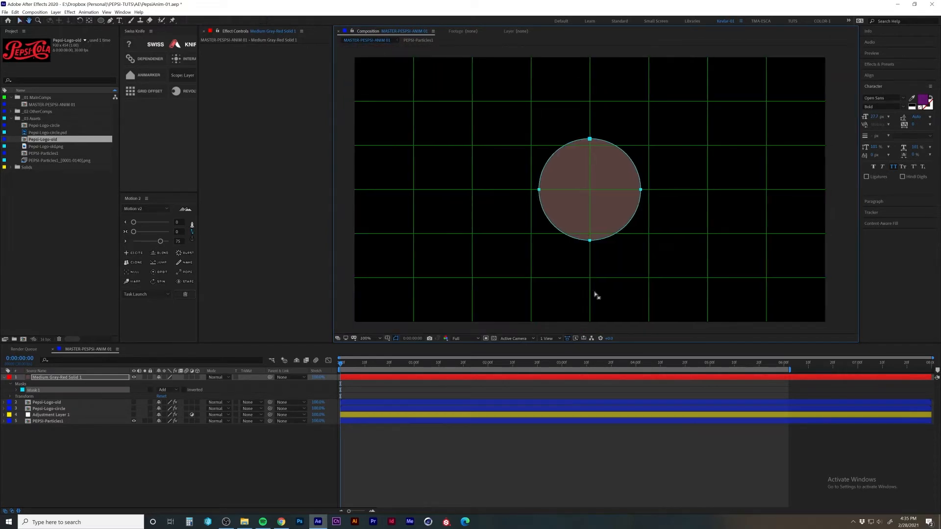
Apply a Gradient Ramp effect to the solid and set its start color to dark brown
click(116, 378)
key(ctrl+space)
text(ramp)
key(Return)
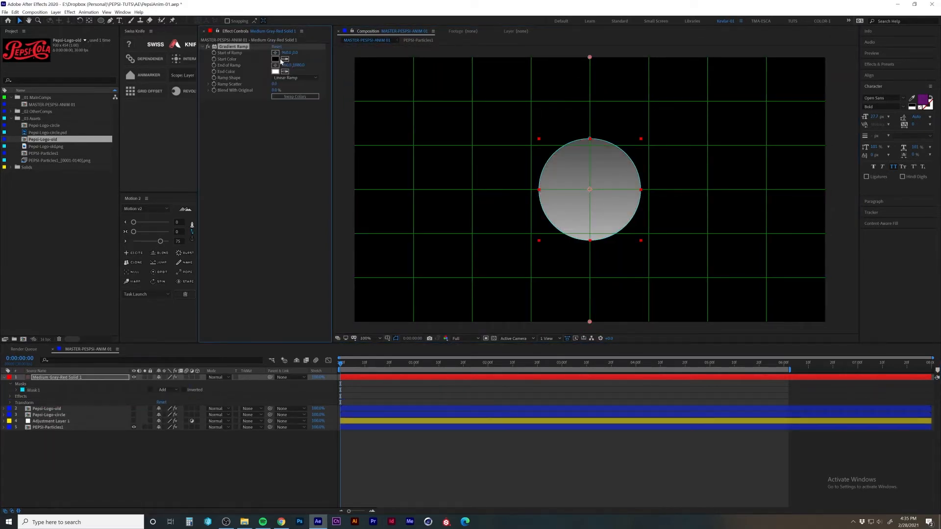
click(276, 59)
drag(524, 364, 509, 359)
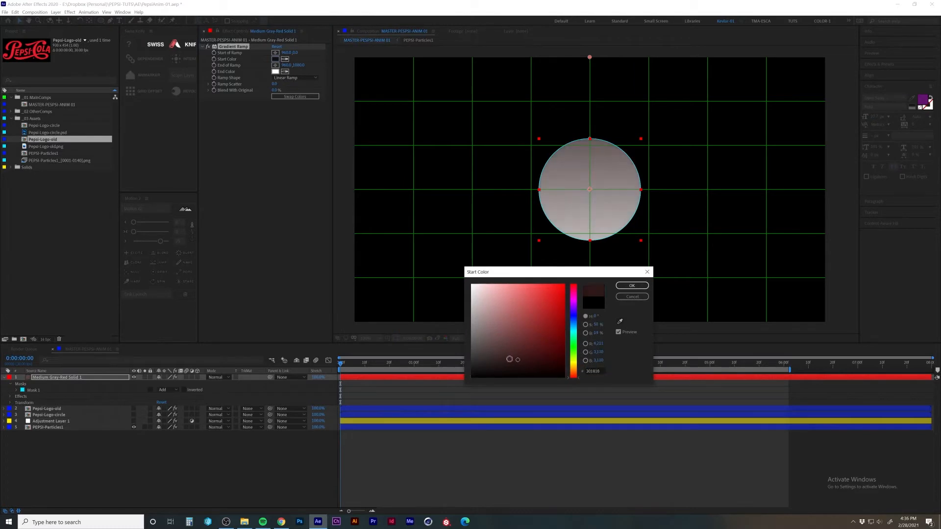
click(574, 373)
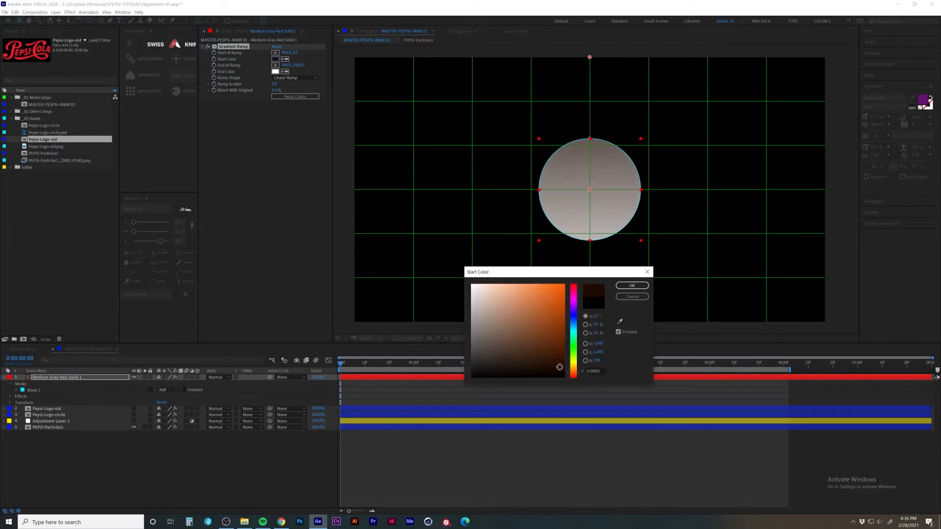
click(632, 286)
Set the ramp's end color to a lighter brown and lower the ramp start to the circle's top edge
click(276, 71)
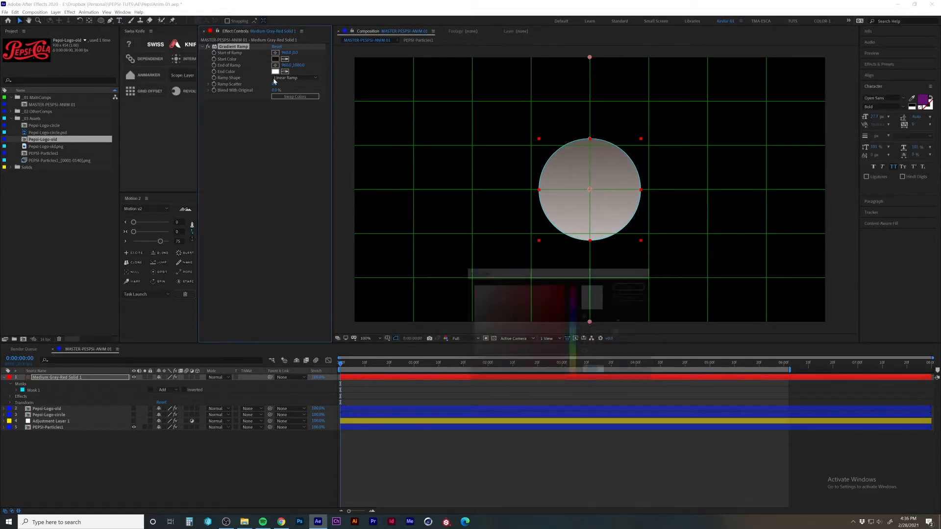
click(575, 372)
mouse_move(553, 364)
mouse_down()
mouse_move(519, 371)
mouse_move(502, 363)
mouse_move(522, 340)
mouse_up()
click(631, 286)
drag(295, 53, 389, 78)
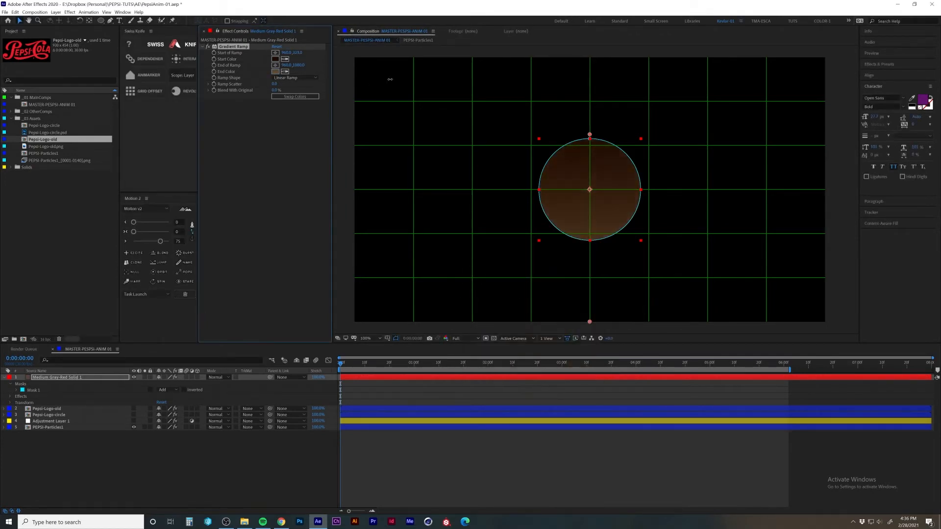
click(392, 456)
Hide the grid and add Position and Scale keyframes to the solid at 0:00:00:00
click(387, 338)
click(414, 352)
click(58, 378)
key(ctrl+s)
key(p)
key(shift+s)
click(22, 384)
click(22, 390)
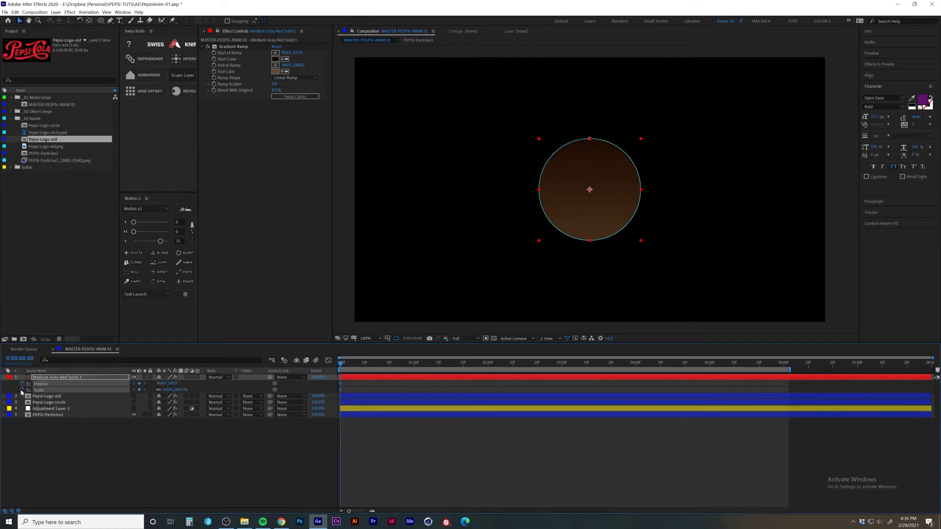
Move those keyframes to 0:00:01:00, then at the start scale the circle to 25% and place it off the sphere's upper-left edge
drag(341, 390, 414, 390)
click(382, 451)
drag(185, 391, 167, 403)
drag(589, 189, 551, 141)
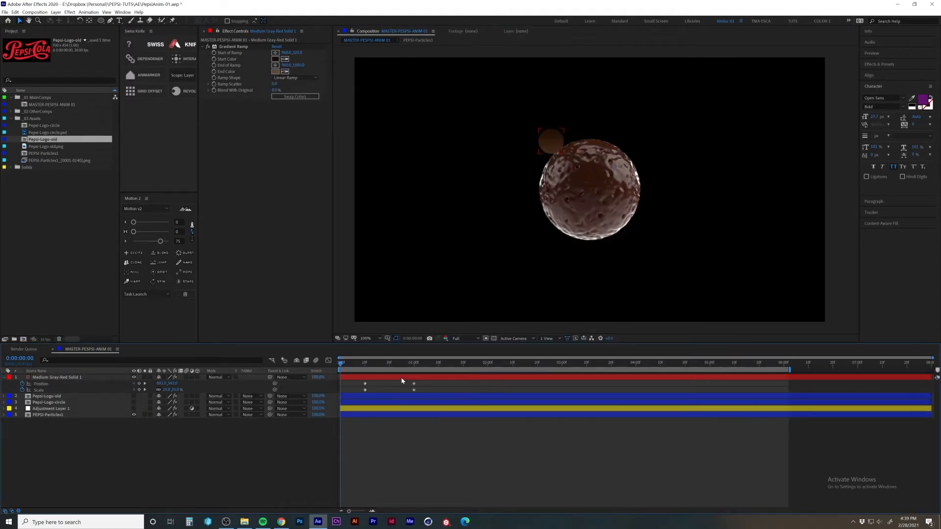
Add a position above the sphere as the circle's new start, shifting the existing small-circle position and scale keyframes to frame 20
click(402, 378)
drag(550, 140, 596, 110)
drag(370, 382, 323, 399)
drag(365, 390, 390, 390)
click(385, 421)
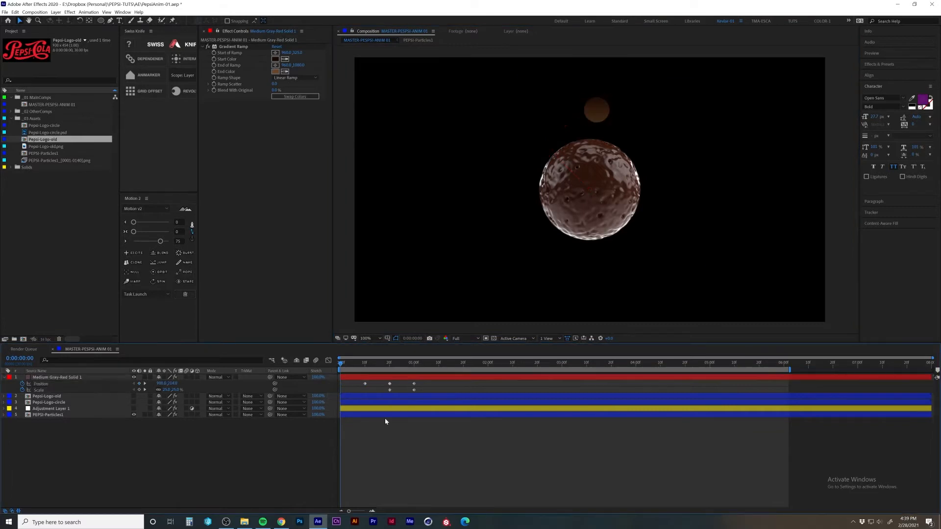
Start the circle over the sphere's right side, curve its motion path, solo the layer, and reduce its starting scale
click(387, 378)
drag(596, 109, 618, 180)
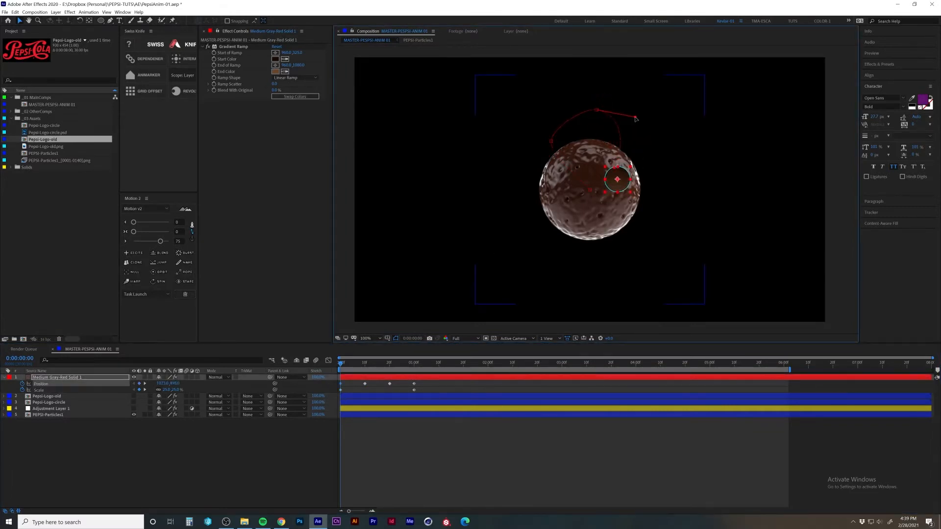
click(618, 179)
click(621, 176)
click(617, 179)
click(144, 377)
drag(177, 391, 170, 391)
Preview the circle's looping motion and check its position keyframe at 0:00:00:10
click(409, 441)
key(space)
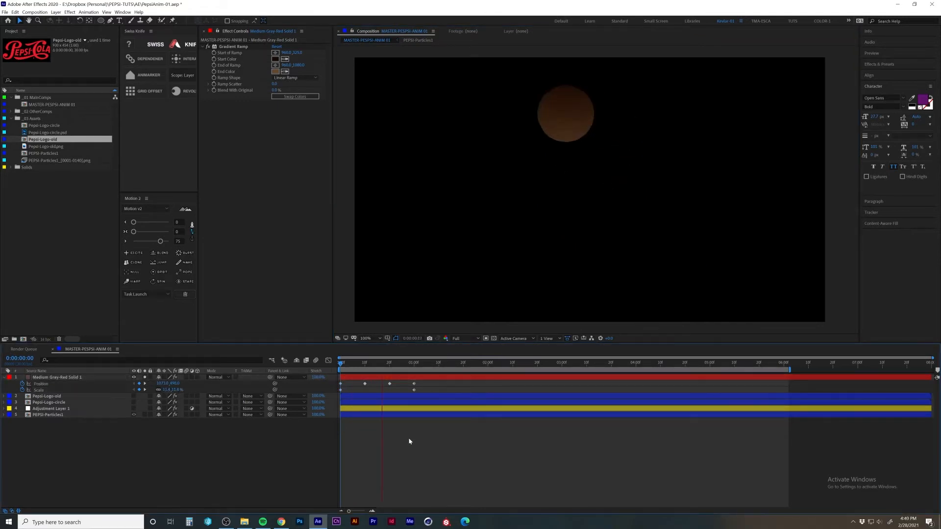
key(space)
key(space)
key(space)
drag(341, 365, 365, 367)
click(364, 384)
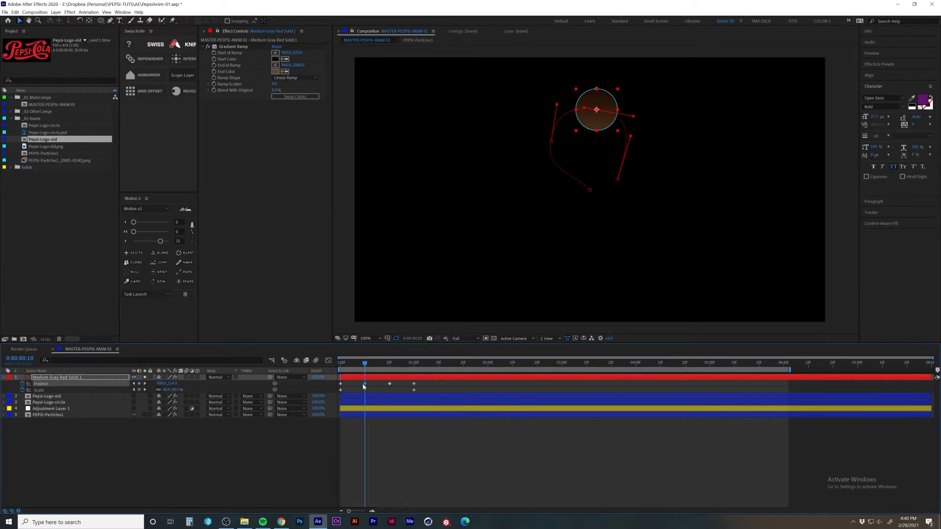
click(398, 436)
key(space)
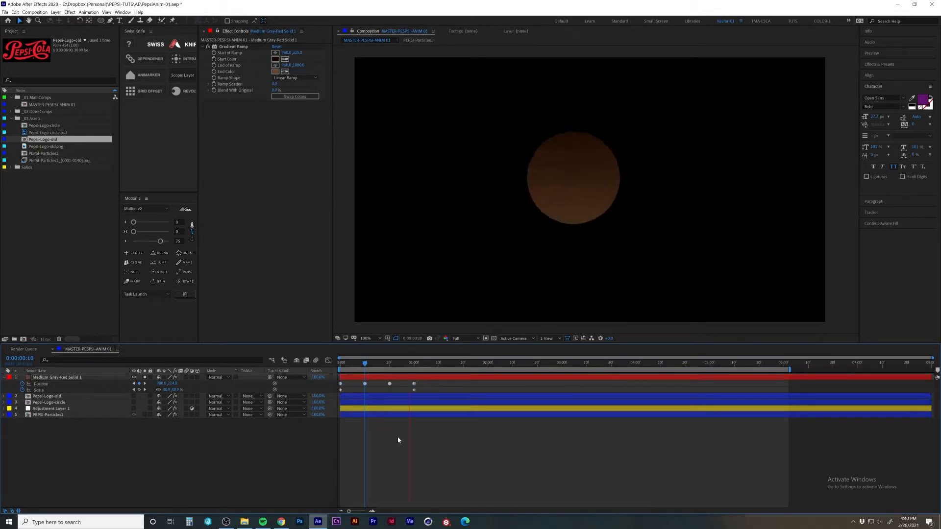
key(space)
key(space)
key(space)
Tighten the circle's later position and scale keyframes and shift the layer to start at 0:00:00:05
drag(365, 364, 387, 363)
mouse_move(384, 381)
mouse_down()
mouse_move(423, 393)
mouse_move(380, 383)
mouse_up()
mouse_move(397, 381)
mouse_down()
mouse_move(411, 393)
mouse_move(391, 385)
mouse_up()
key(space)
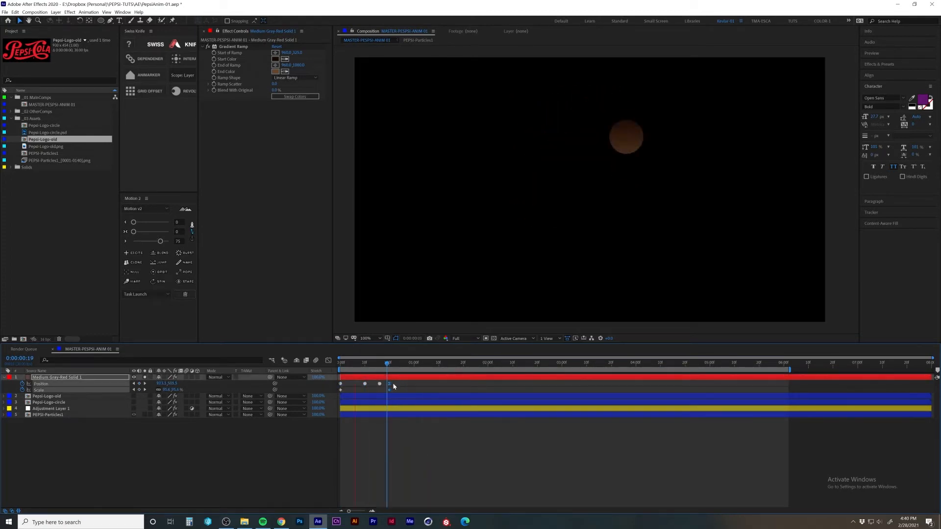
drag(382, 386, 375, 384)
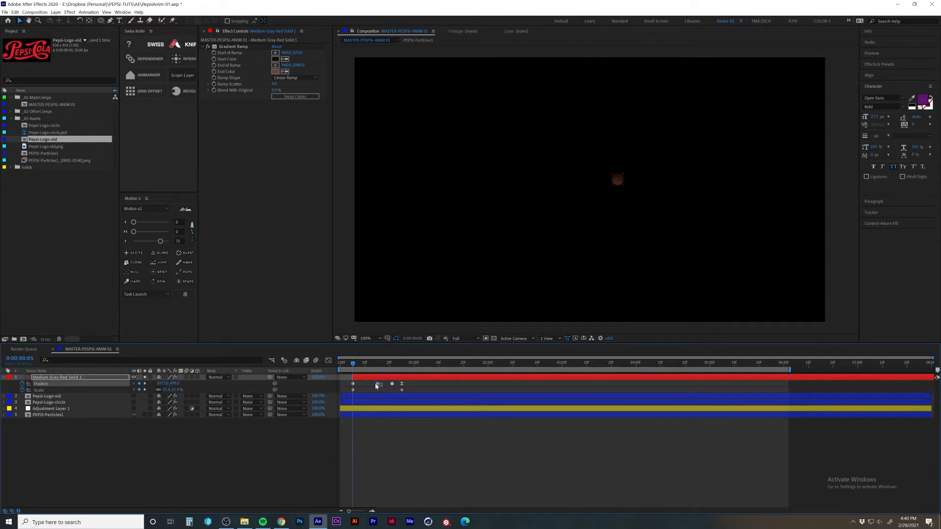
Examine the circle's Position curves in the graph editor and open the graph type options
click(330, 362)
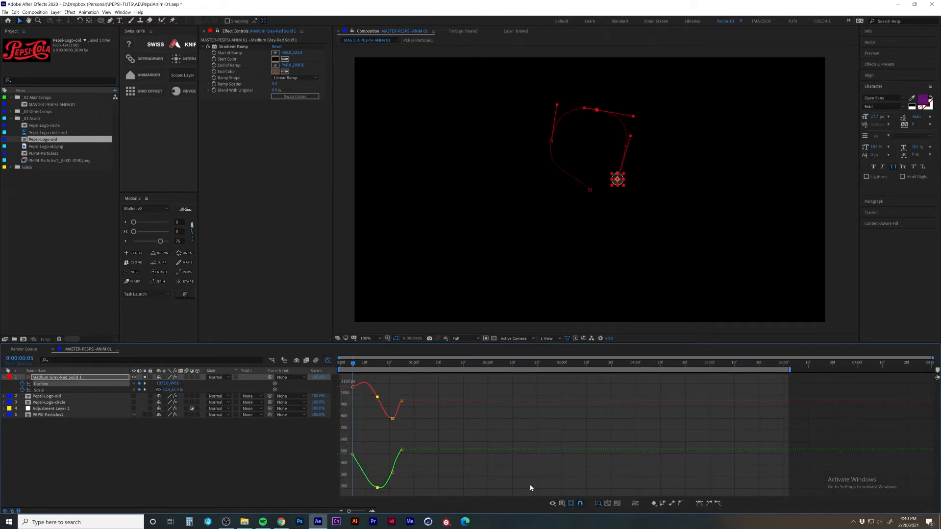
click(562, 503)
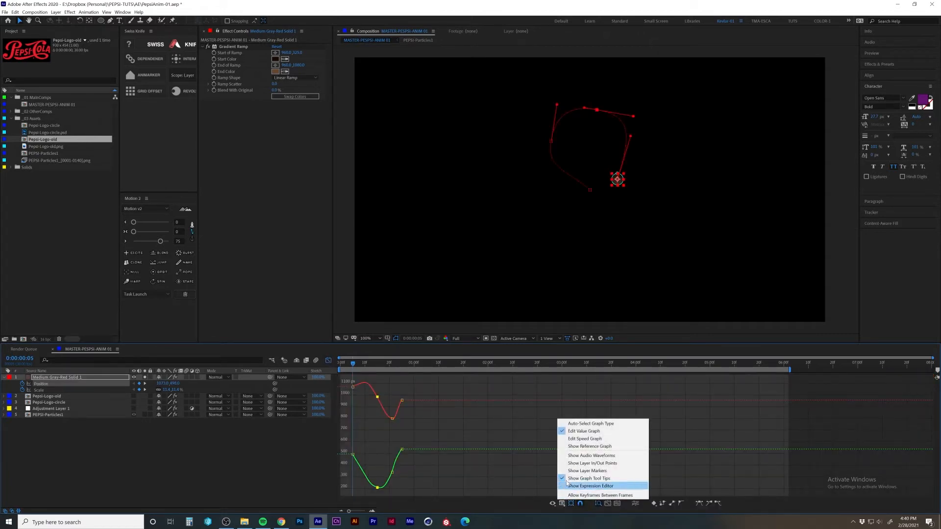
click(366, 407)
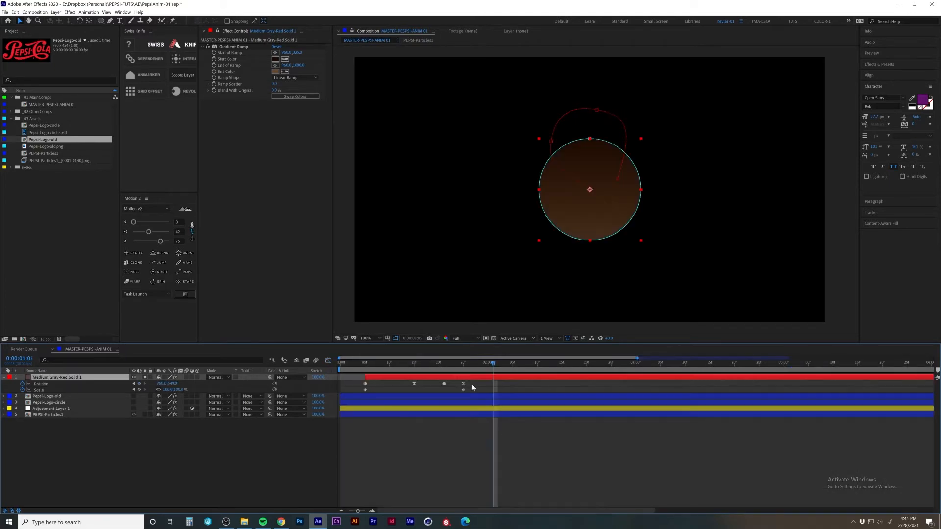
Shift the last position and scale keyframes earlier so the circle's animation ends at 0:00:00:21, and preview it
drag(473, 385, 441, 394)
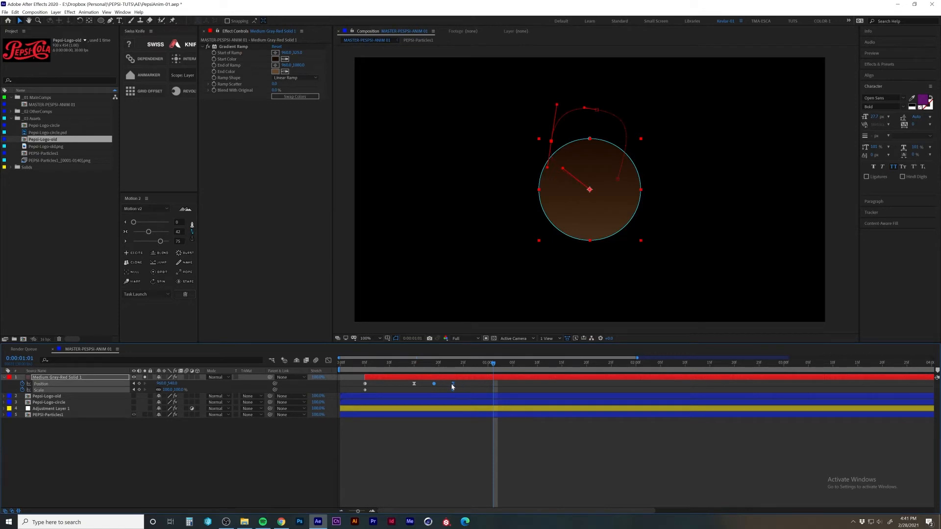
click(451, 384)
drag(451, 383, 440, 389)
key(space)
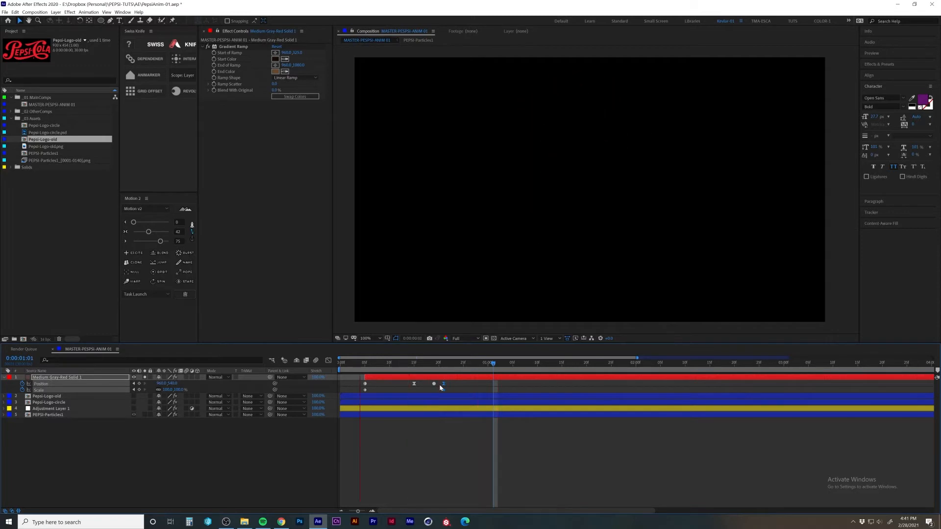
key(space)
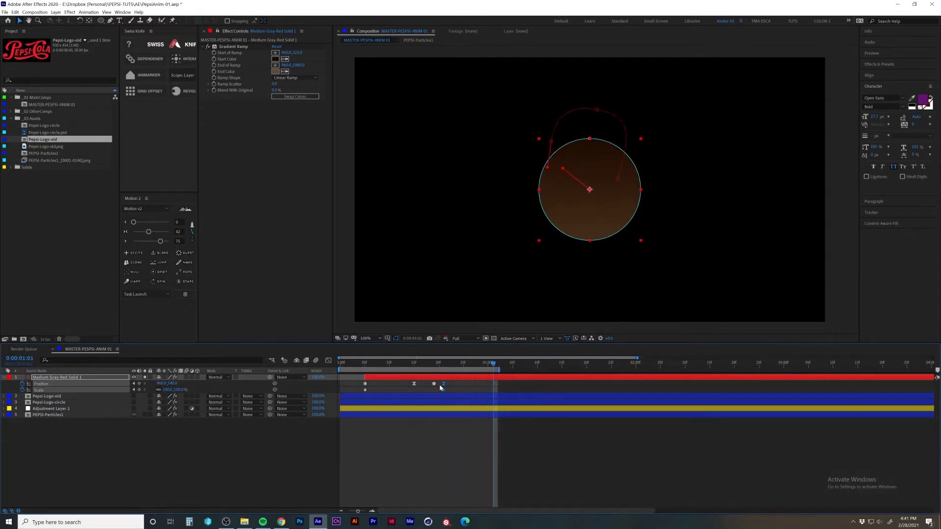
key(space)
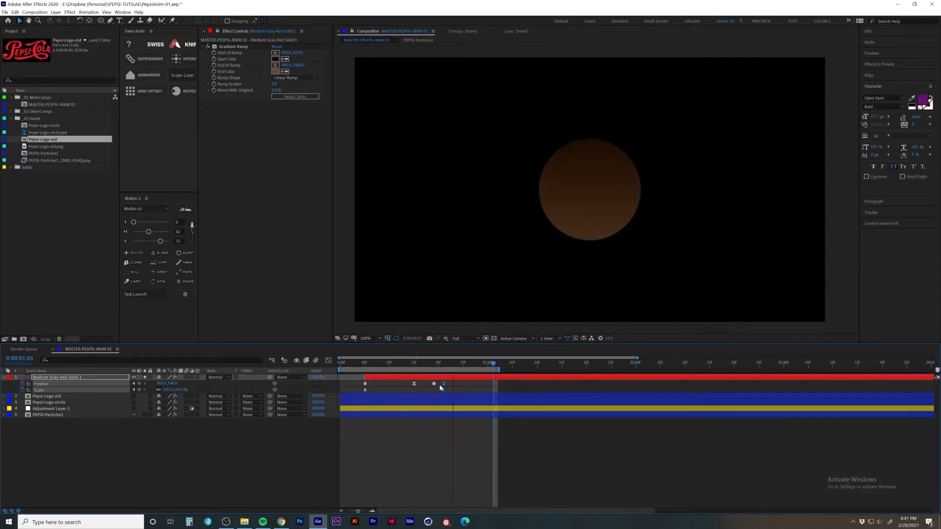
key(space)
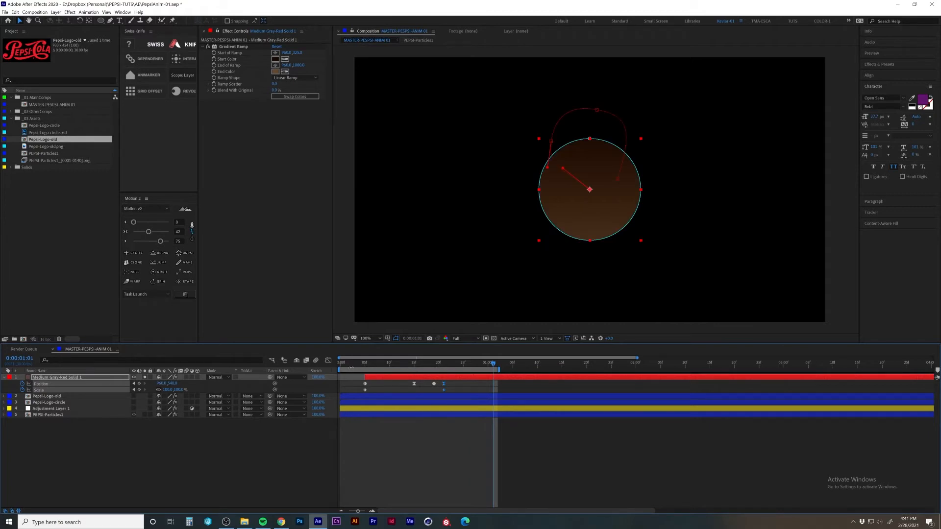
Solo PEPSI-Particles1 and shift the layer to start near the circle's final keyframes at 0:00:00:21
key(Home)
key(Page_Down)
key(Page_Down)
key(Page_Down)
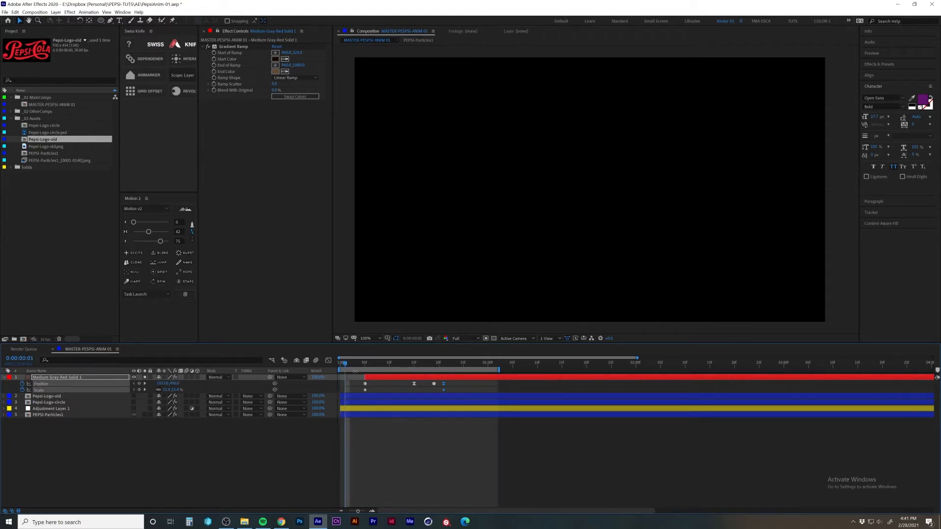
drag(350, 366, 450, 377)
click(445, 383)
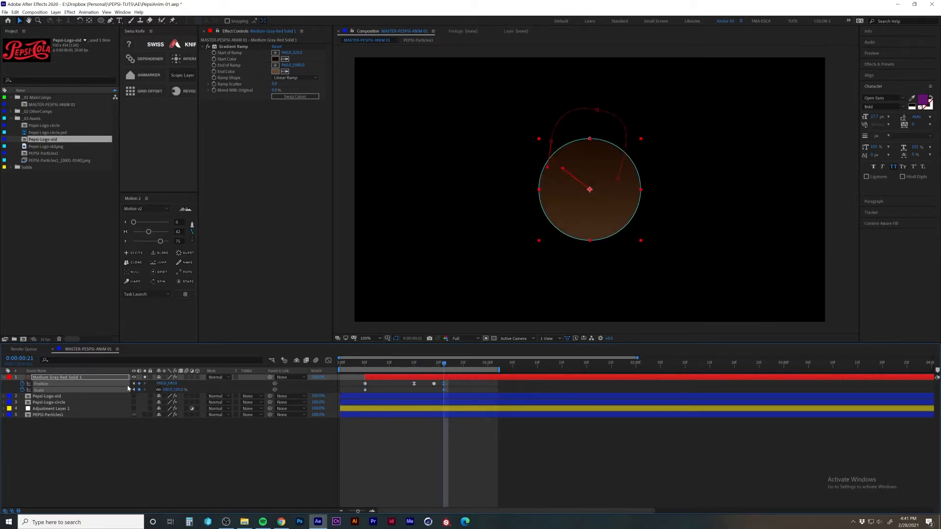
click(113, 395)
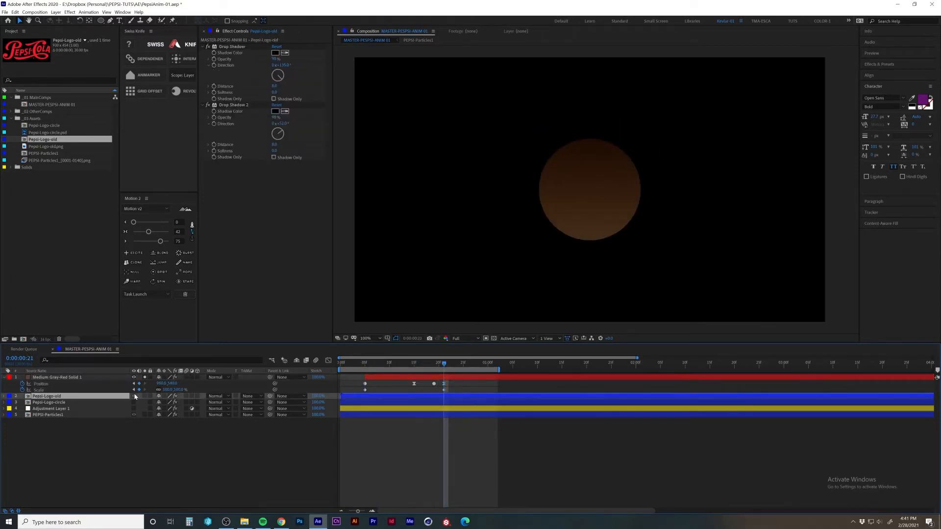
click(145, 415)
drag(347, 415, 445, 429)
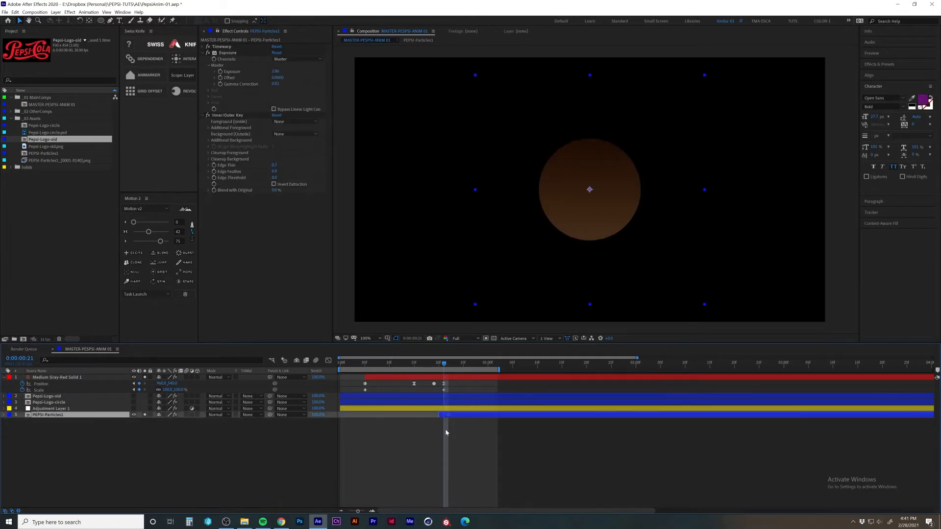
Move the brown solid below PEPSI-Particles1 in the layer stack and reveal the Opacity property of both layers
click(57, 377)
key(shift+t)
click(52, 440)
drag(88, 377, 115, 427)
click(74, 397)
key(t)
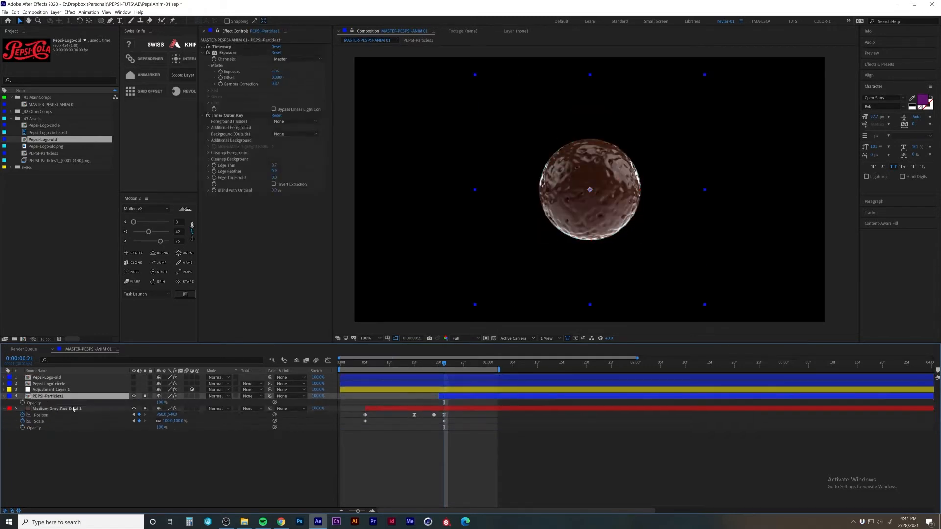
Start PEPSI-Particles1 a few frames earlier and keyframe its Opacity from 0% at the layer start to 100% at 0:00:00:21
click(22, 402)
click(158, 402)
text(0)
key(Return)
key(space)
drag(444, 403, 442, 402)
click(457, 364)
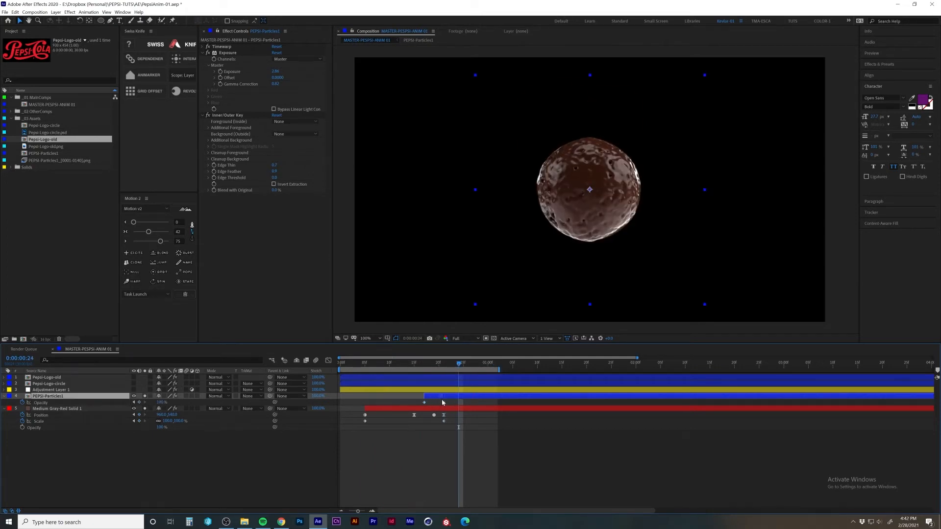
Parent PEPSI-Particles1 to the Medium Gray-Red Solid 1 layer and preview the motion
click(304, 396)
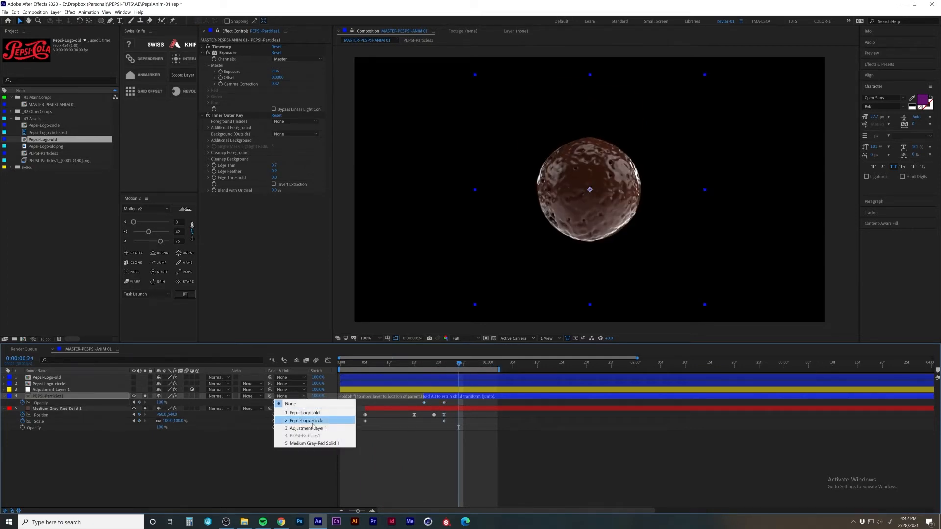
click(317, 443)
click(430, 442)
key(space)
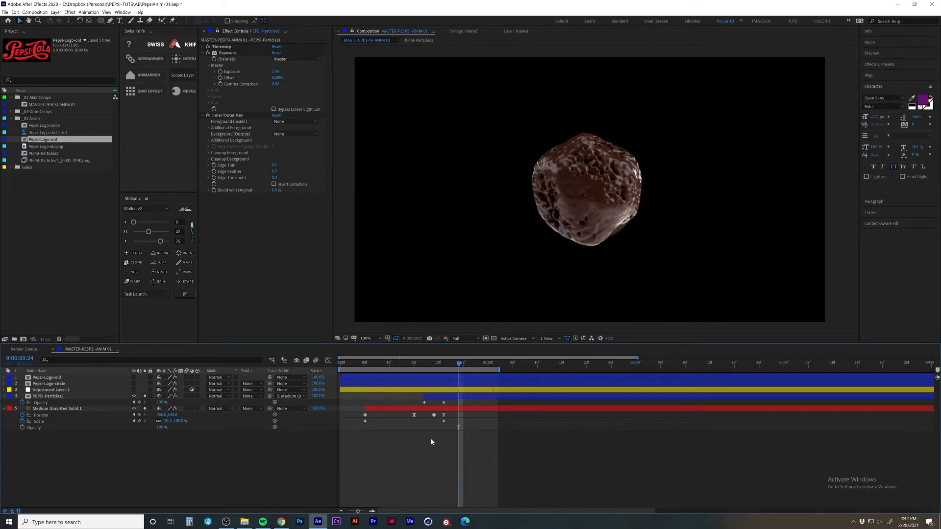
key(space)
Shift PEPSI-Particles1 earlier in time, keep its final Opacity keyframe at 0:00:00:21, and preview the longer fade
drag(438, 396, 419, 398)
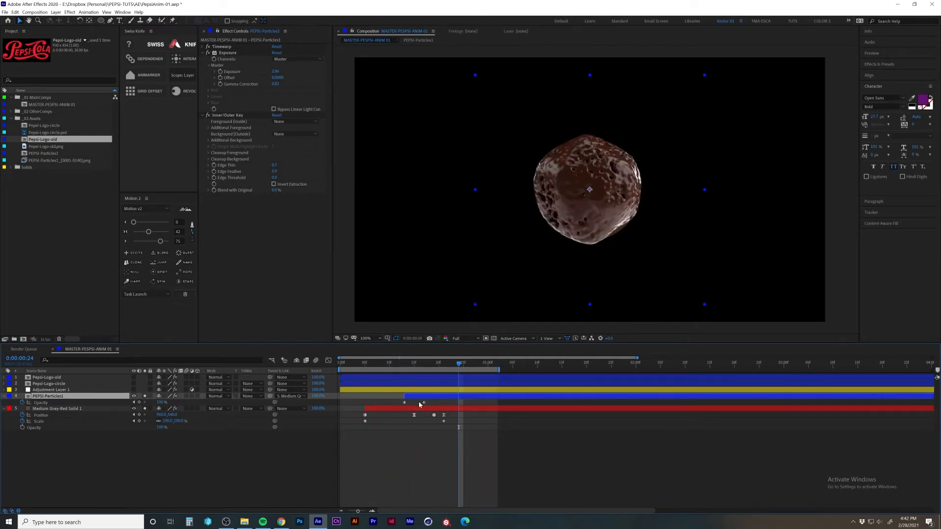
click(424, 404)
click(424, 402)
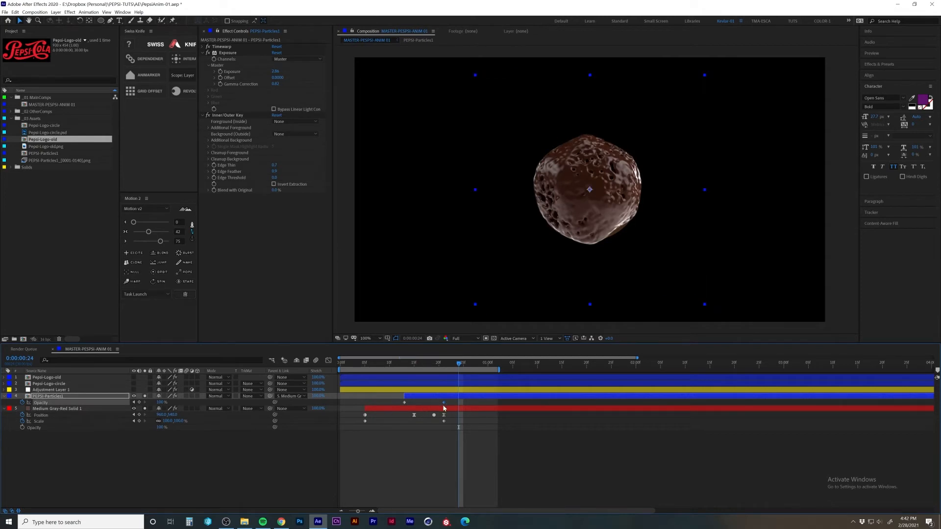
key(space)
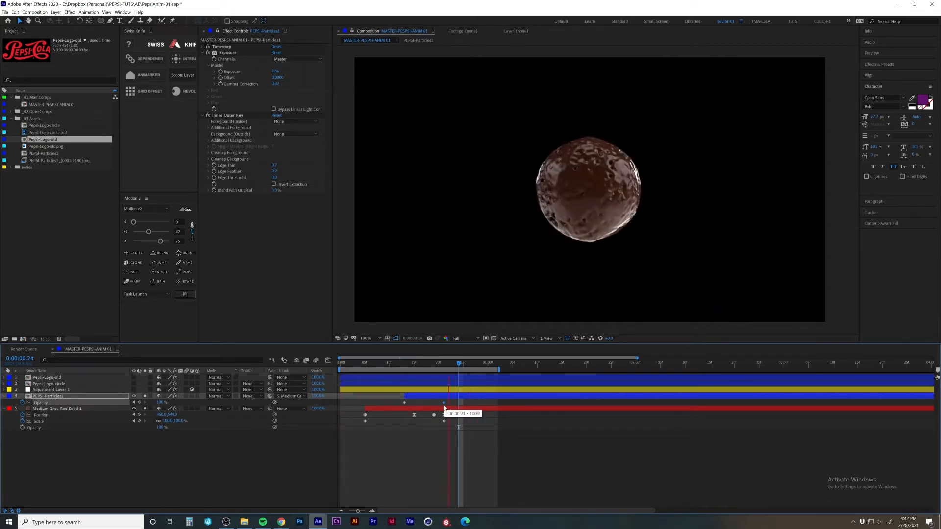
key(space)
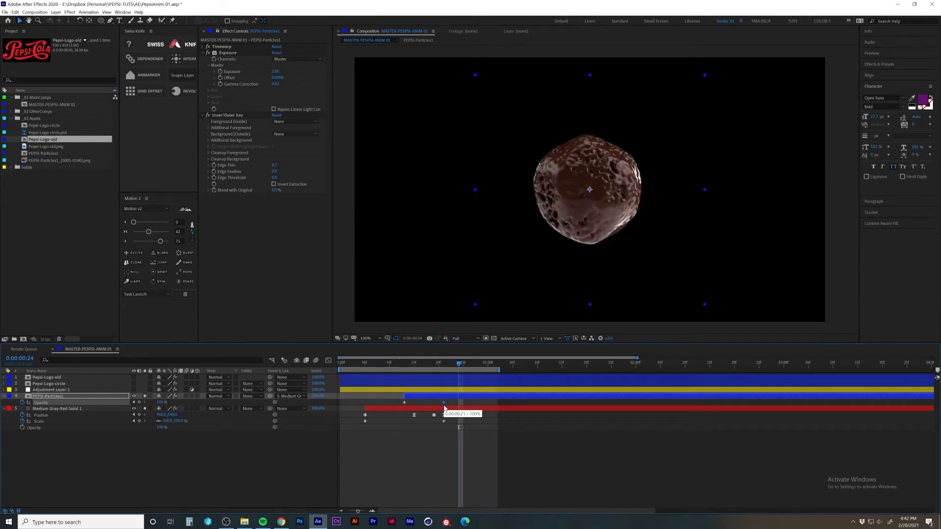
Duplicate the brown solid twice, offsetting each copy one frame earlier, and check the overlapping circles
click(444, 409)
drag(430, 365, 394, 366)
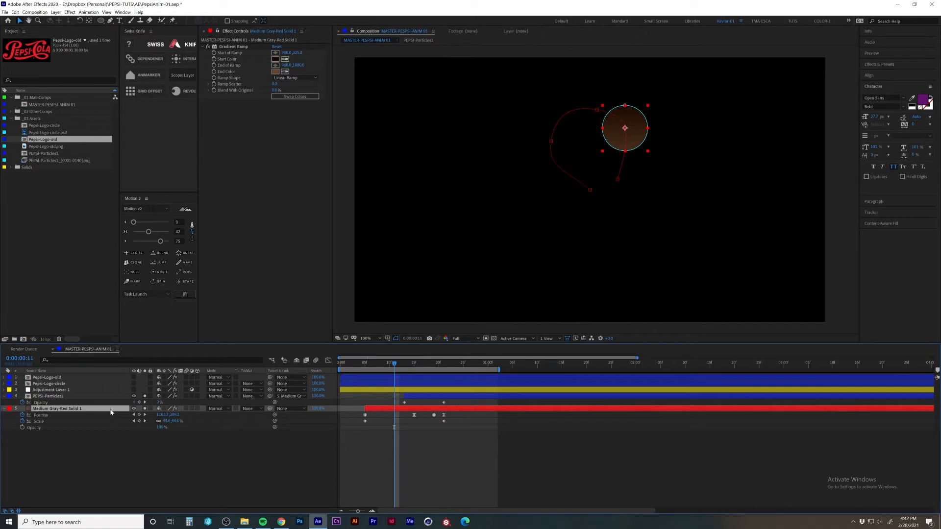
key(ctrl+d)
drag(377, 418, 373, 417)
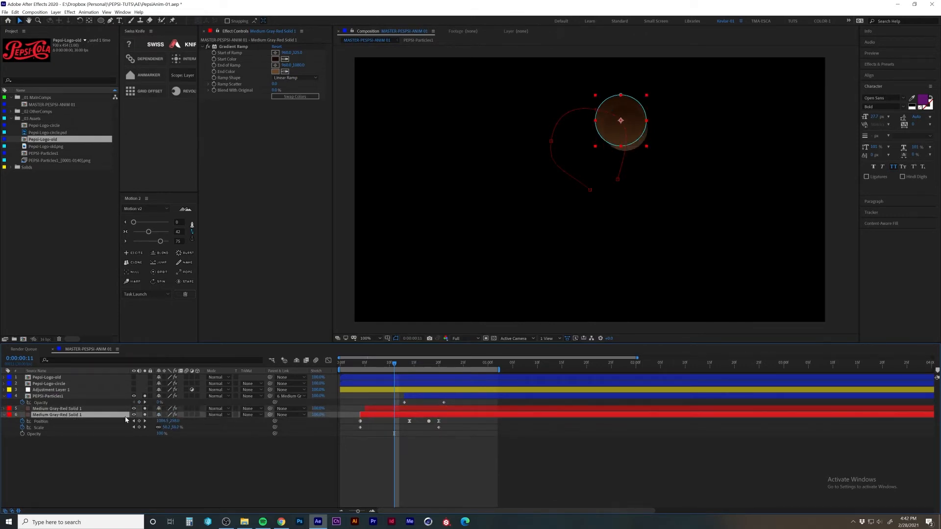
key(ctrl+d)
drag(375, 421, 369, 420)
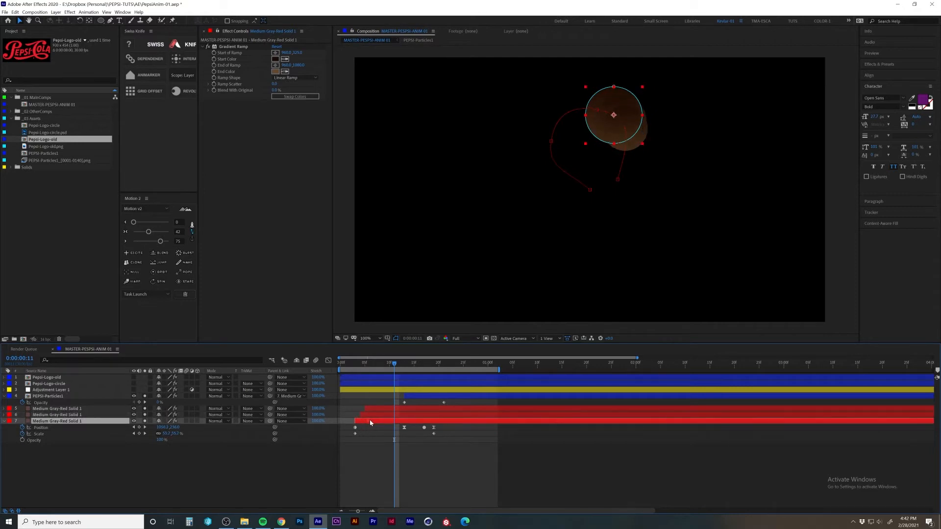
click(399, 449)
mouse_move(380, 365)
mouse_down()
mouse_move(360, 365)
mouse_move(428, 365)
mouse_move(368, 376)
mouse_move(389, 375)
mouse_up()
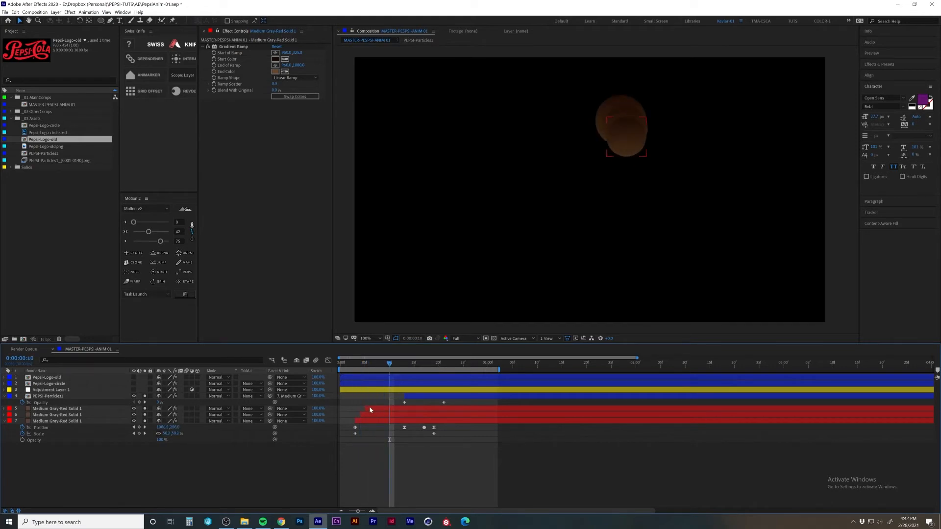
Restack the brown solids with the earliest-starting one on top, add a fourth copy one frame later at the bottom, and preview
drag(116, 409, 109, 431)
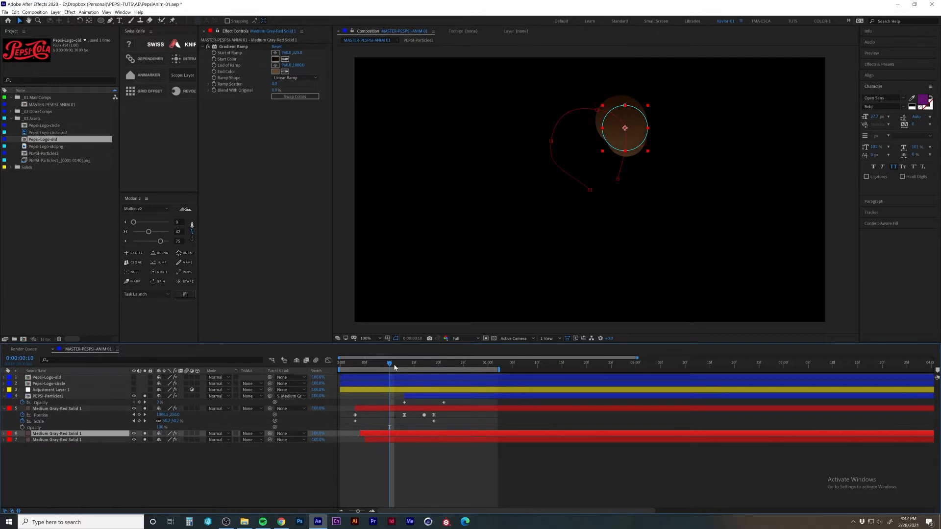
mouse_move(394, 366)
mouse_down()
mouse_move(433, 366)
mouse_move(380, 369)
mouse_move(424, 365)
mouse_move(391, 374)
mouse_up()
click(399, 437)
key(ctrl+d)
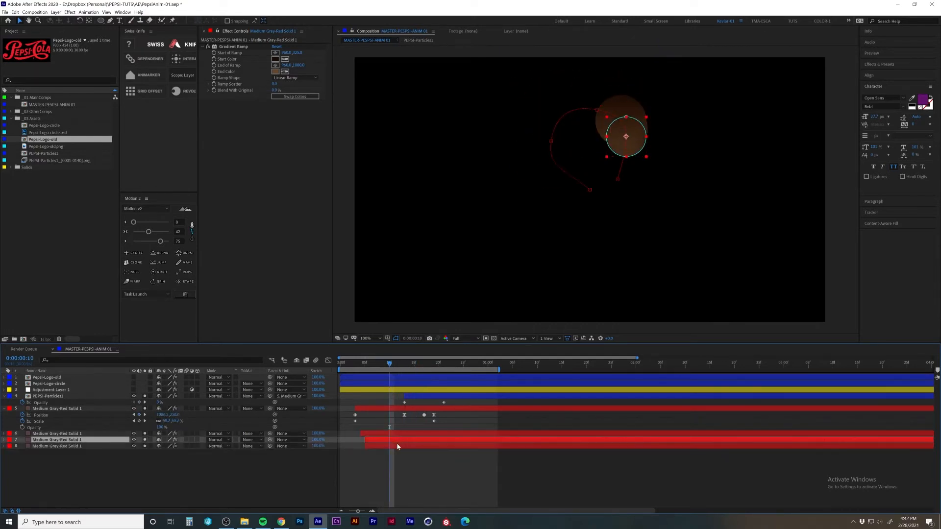
click(399, 446)
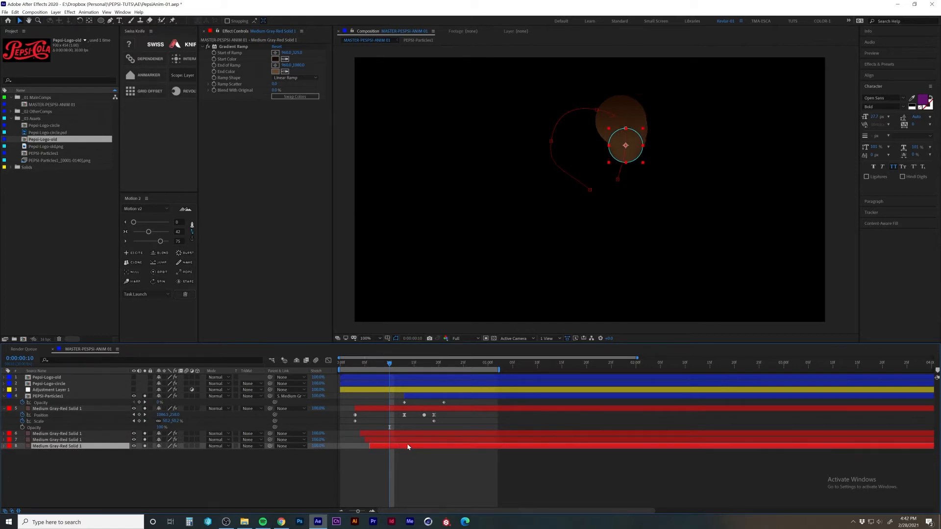
click(418, 454)
drag(387, 364, 322, 380)
key(space)
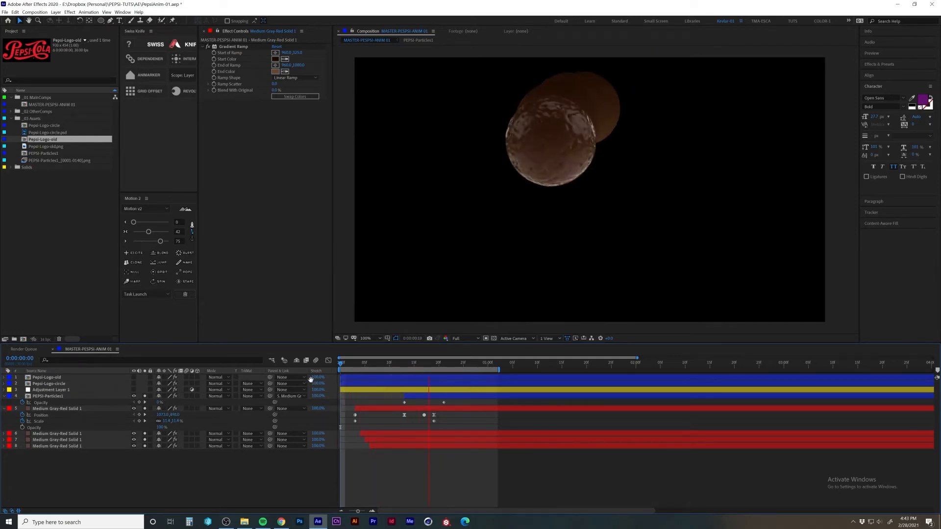
key(space)
Start PEPSI-Particles1 near the beginning of the circle animation and align its final Opacity keyframe with the top solid's last keyframes at 0:00:00:19
mouse_move(424, 395)
mouse_down()
mouse_move(373, 396)
mouse_move(425, 404)
mouse_up()
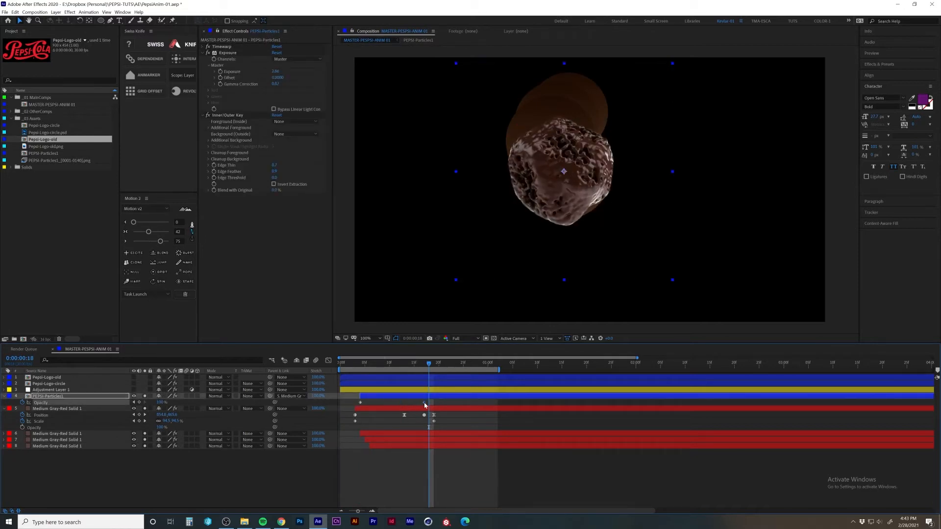
key(space)
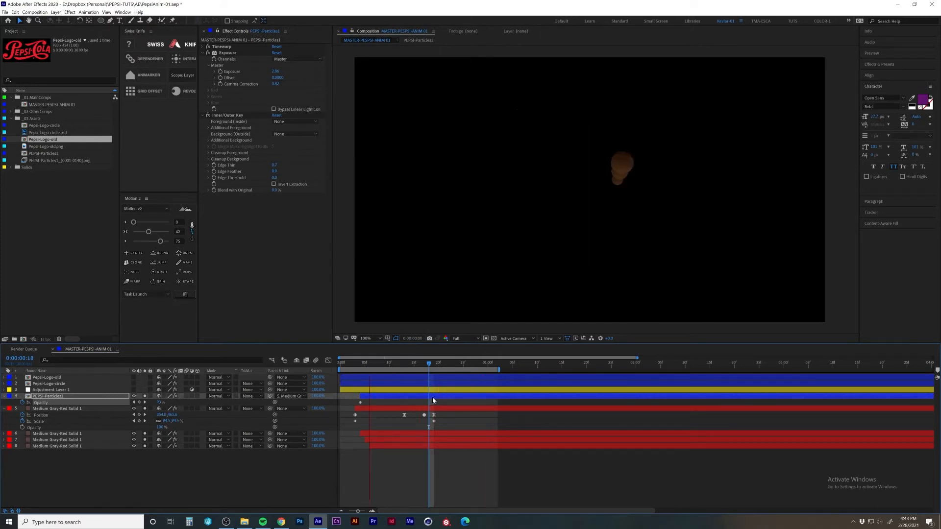
key(space)
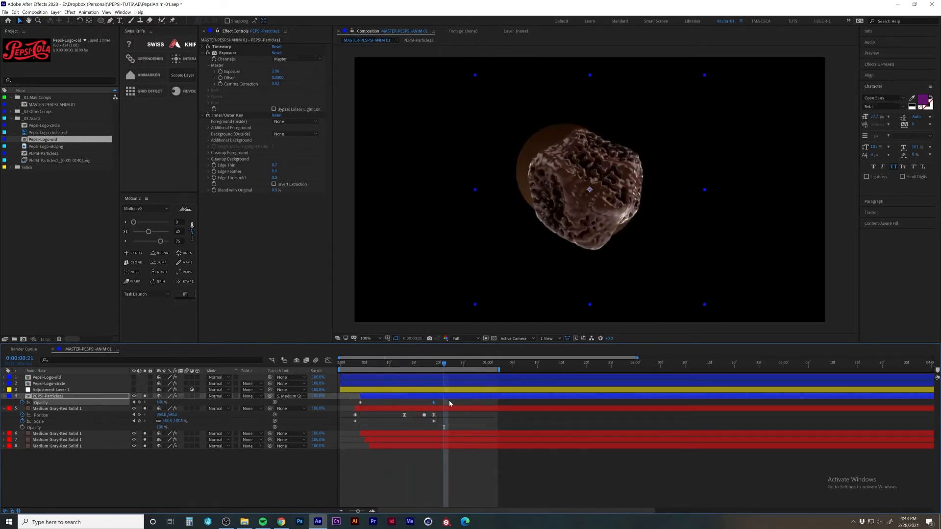
Create a new adjustment layer directly above the top brown solid and go to 0:00:00:11
click(438, 408)
right_click(168, 463)
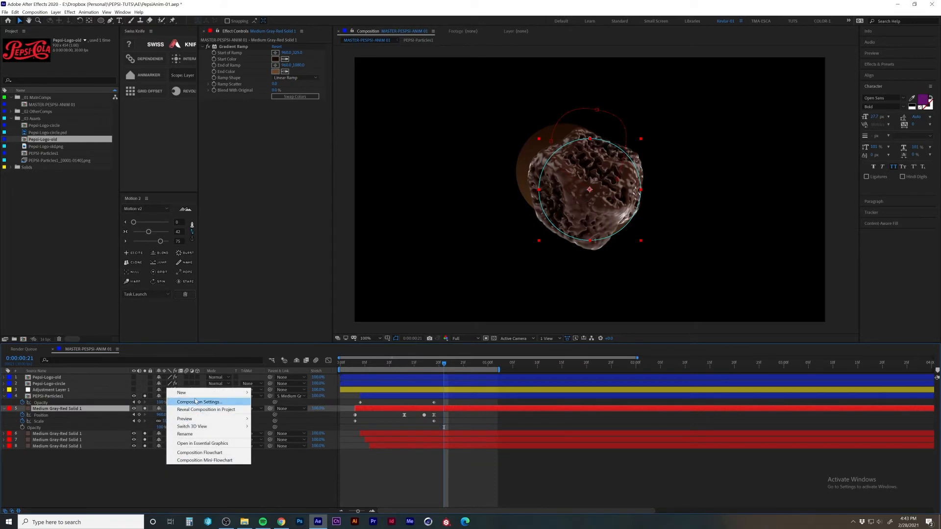
mouse_move(195, 396)
click(277, 447)
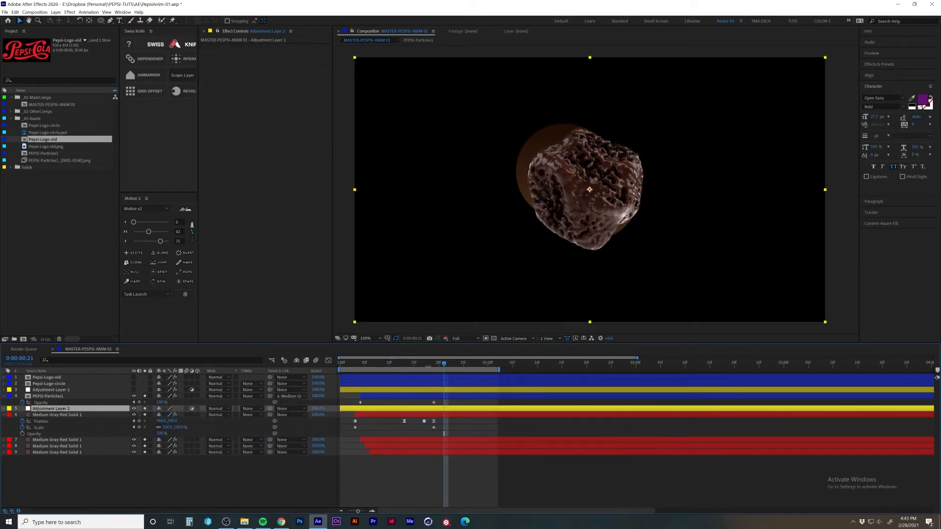
click(424, 365)
drag(424, 364, 394, 364)
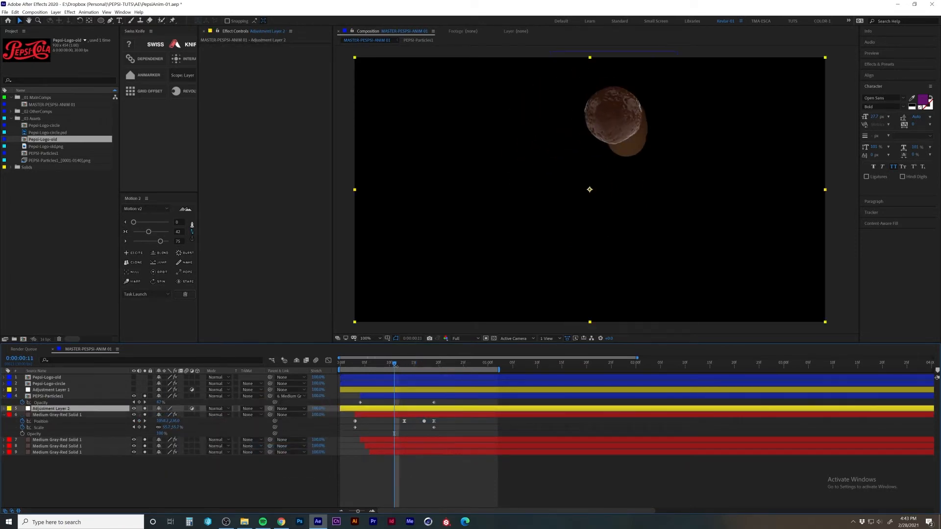
key(ctrl+space)
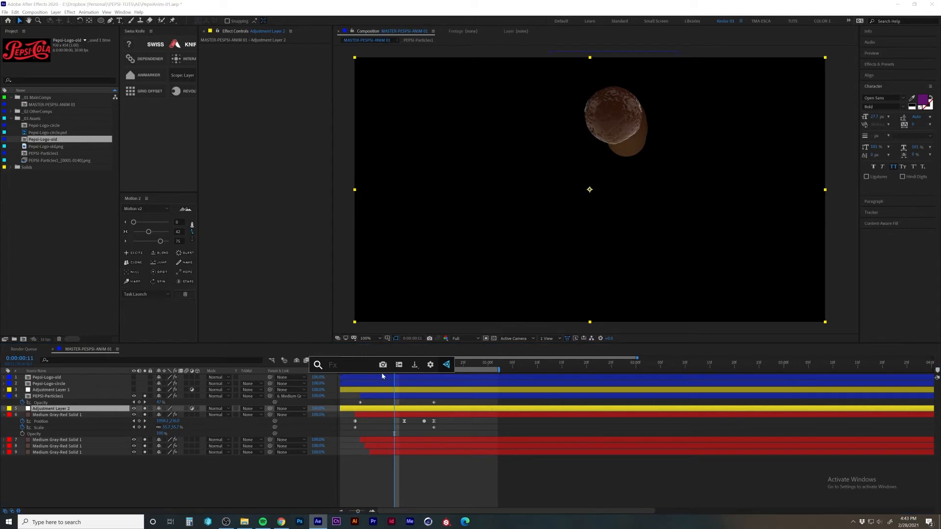
Duplicate the bottom brown solid and offset the new copy one frame later
key(ctrl+d)
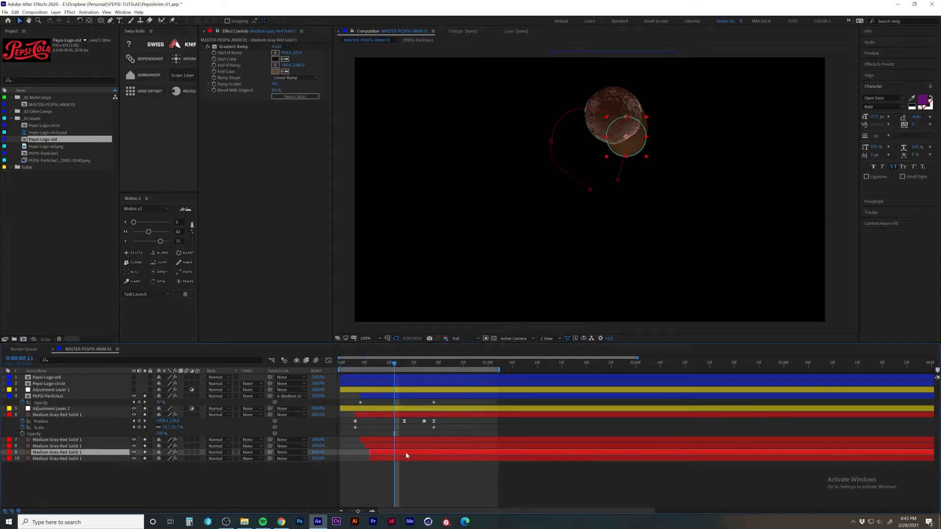
click(408, 458)
key(alt+Page_Down)
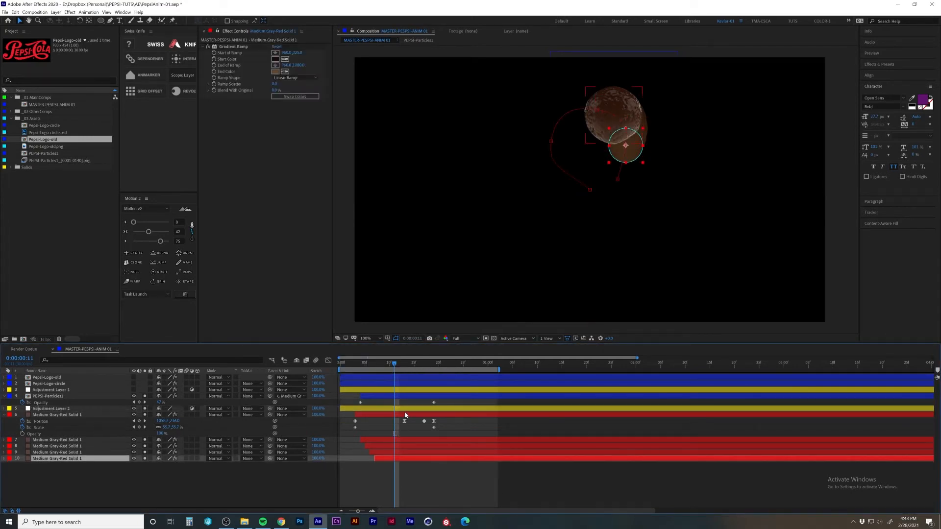
Apply Fast Box Blur with Repeat Edge Pixels to Adjustment Layer 2 and move the layer above PEPSI-Particles1
click(405, 409)
key(ctrl+space)
text(fast)
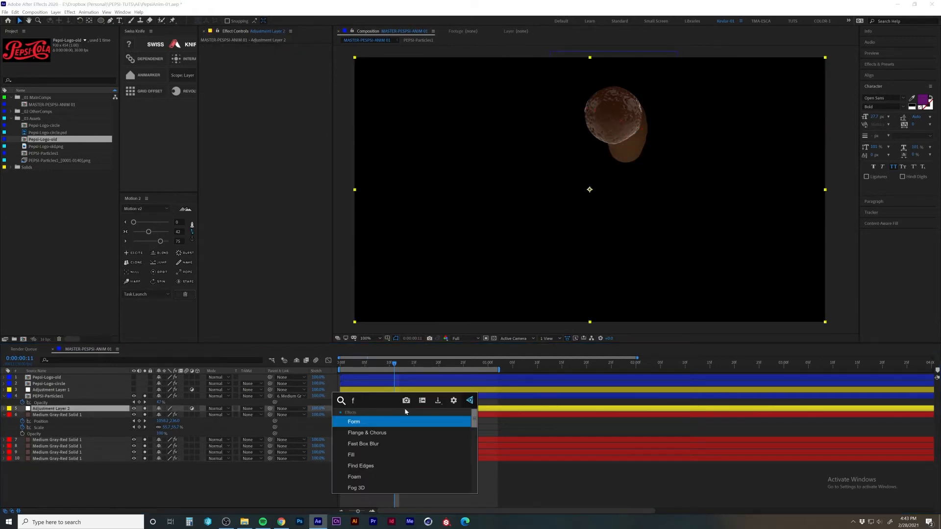
key(Return)
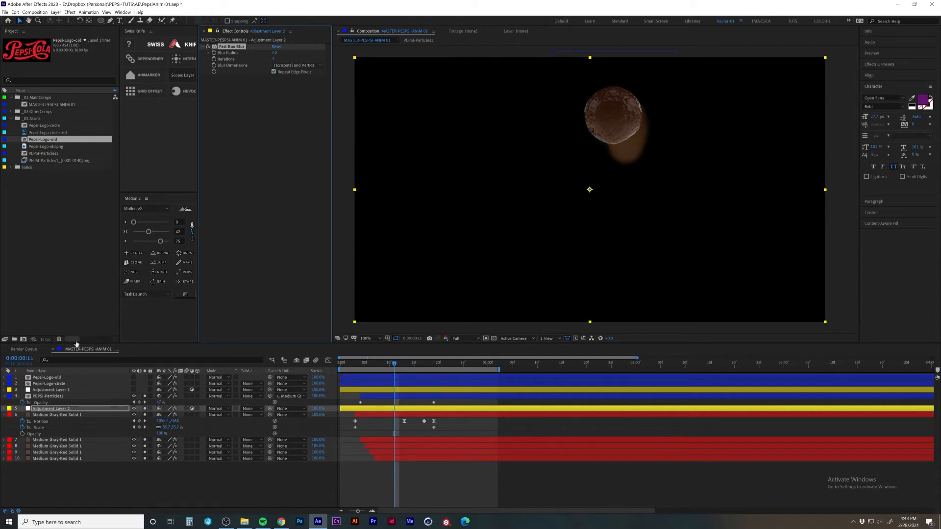
drag(88, 406, 84, 395)
Add Levels to Adjustment Layer 2 and bring the Alpha channel's input black and white points close together
key(ctrl+space)
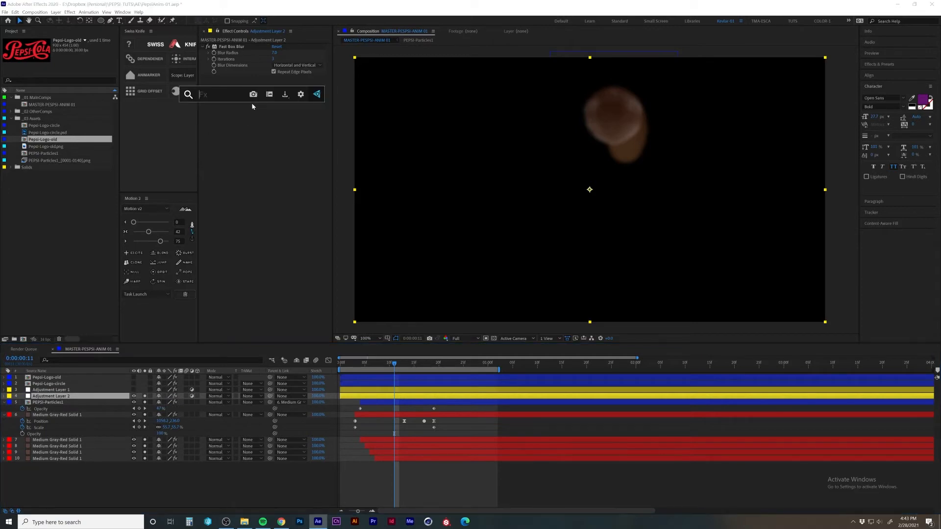
text(levels)
key(Return)
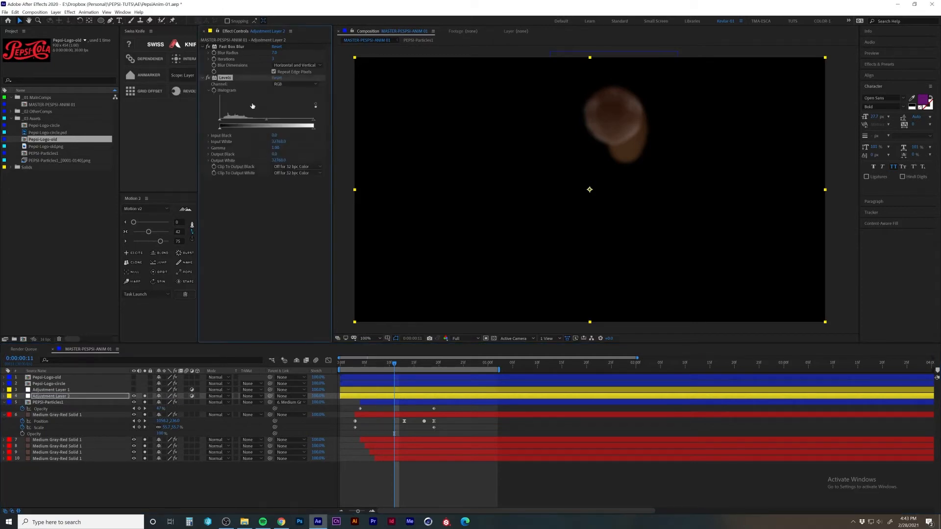
click(294, 83)
click(301, 124)
drag(282, 128, 269, 121)
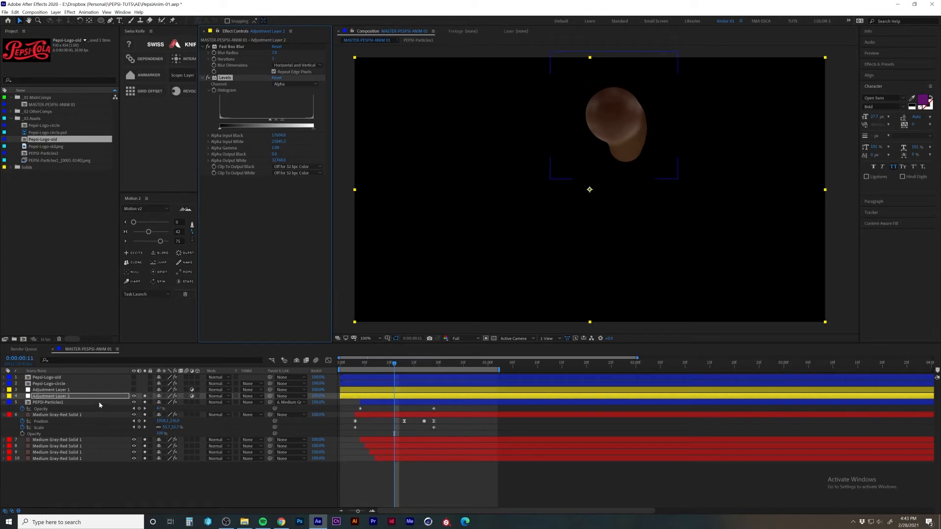
Keyframe Adjustment Layer 2's Opacity at 100% on 0:00:00:11, try 0% at 0:00:00:19, and preview the fade
key(t)
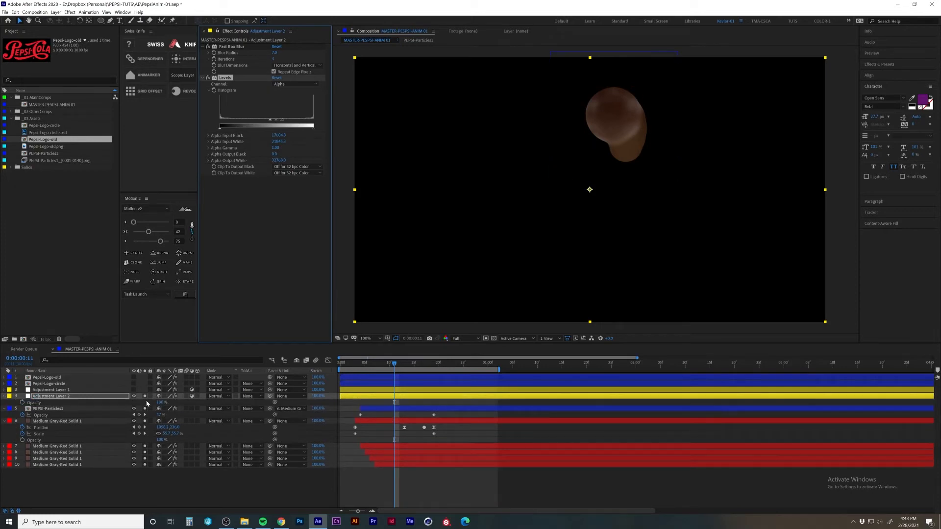
drag(160, 403, 124, 403)
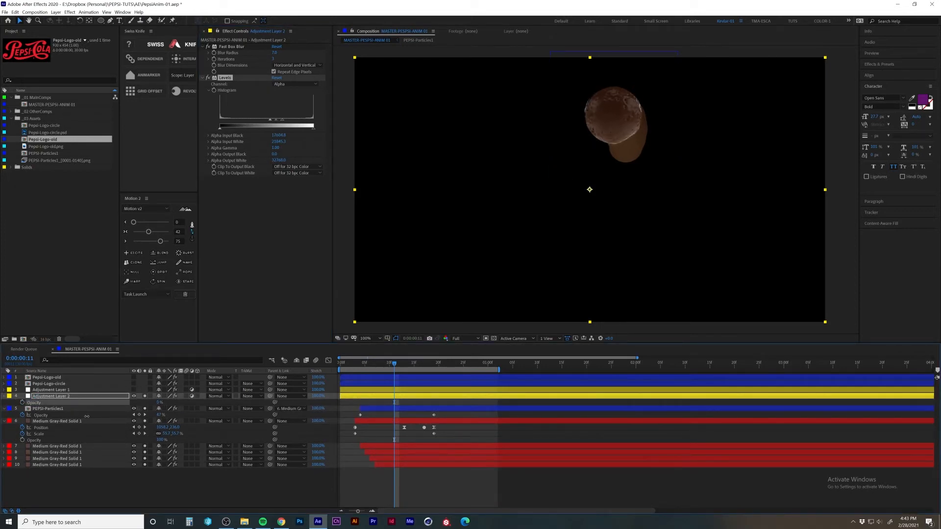
drag(299, 413, 298, 413)
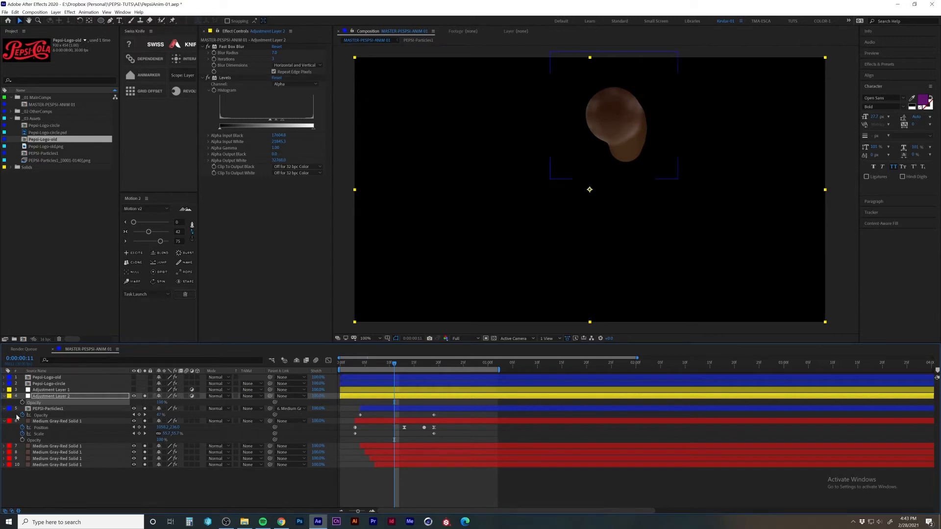
click(434, 365)
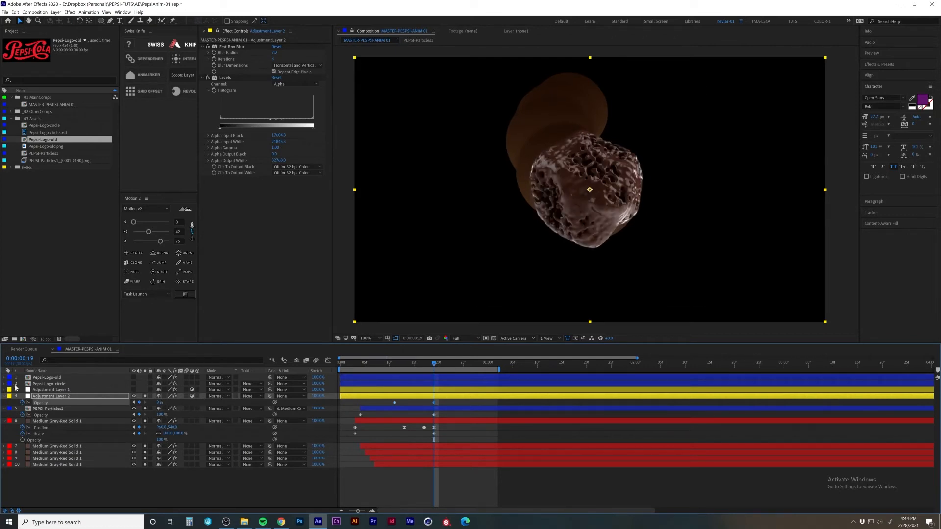
key(space)
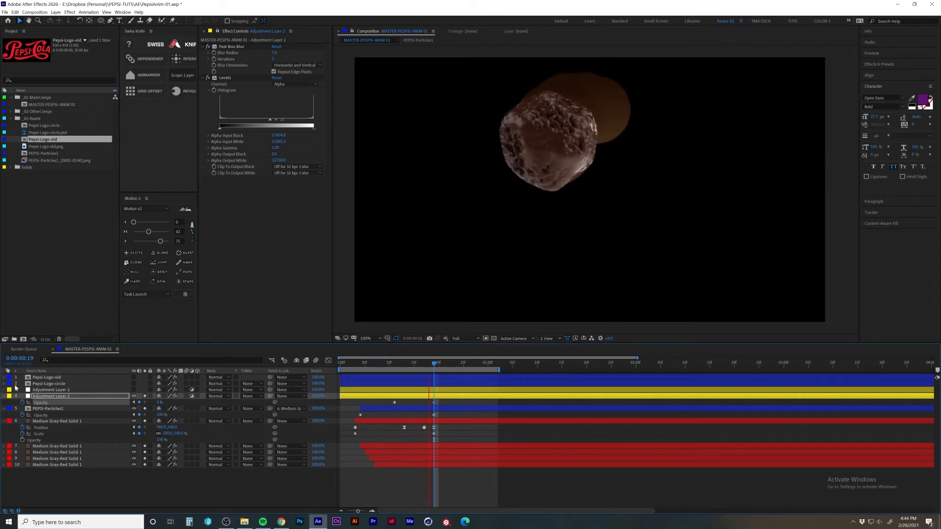
key(space)
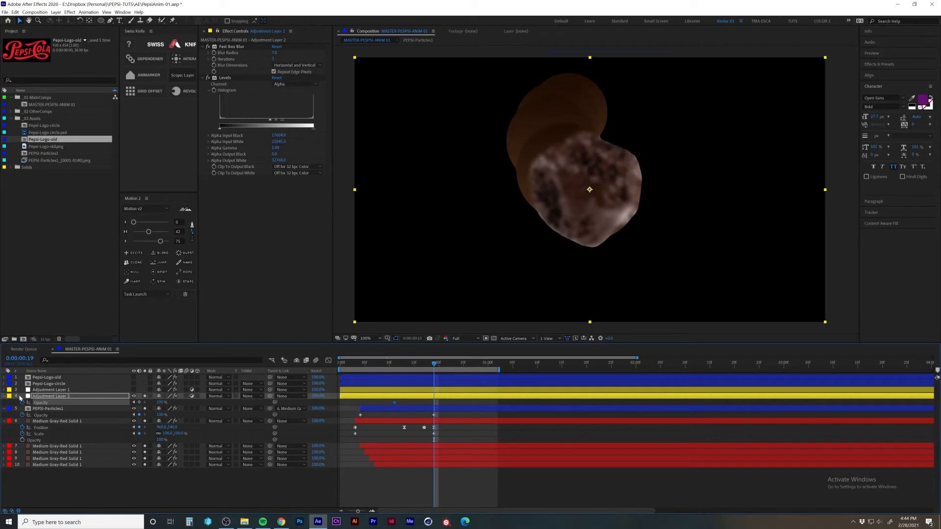
Undo Adjustment Layer 2's opacity fade, move the layer below PEPSI-Particles1, and preview the animation
key(ctrl+z)
drag(54, 394, 53, 410)
key(space)
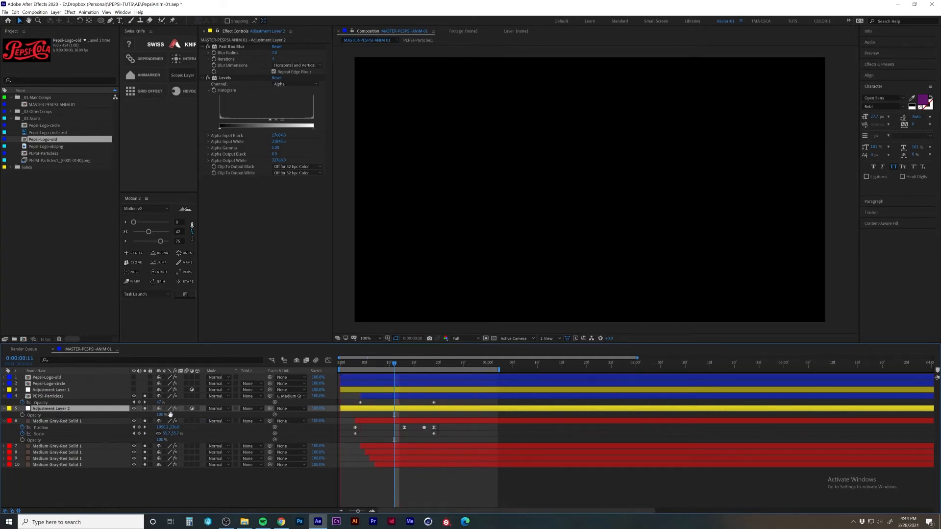
key(space)
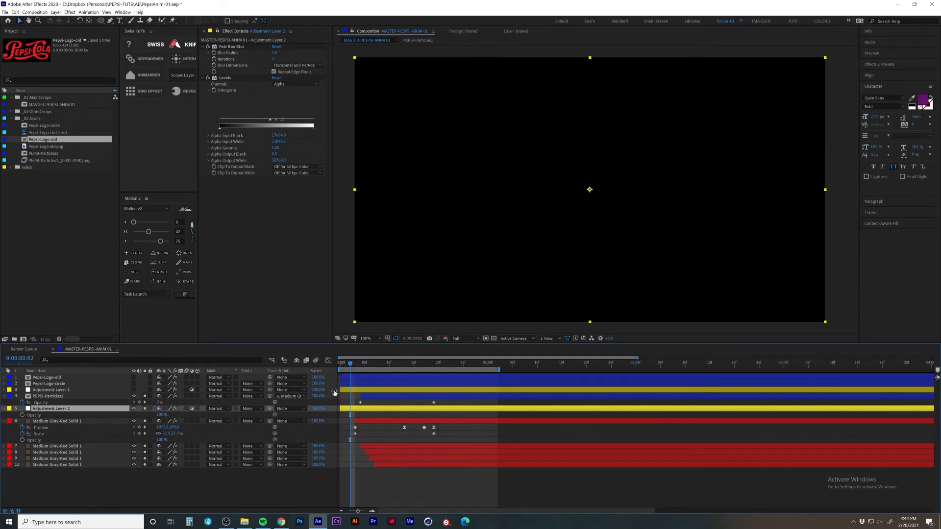
key(space)
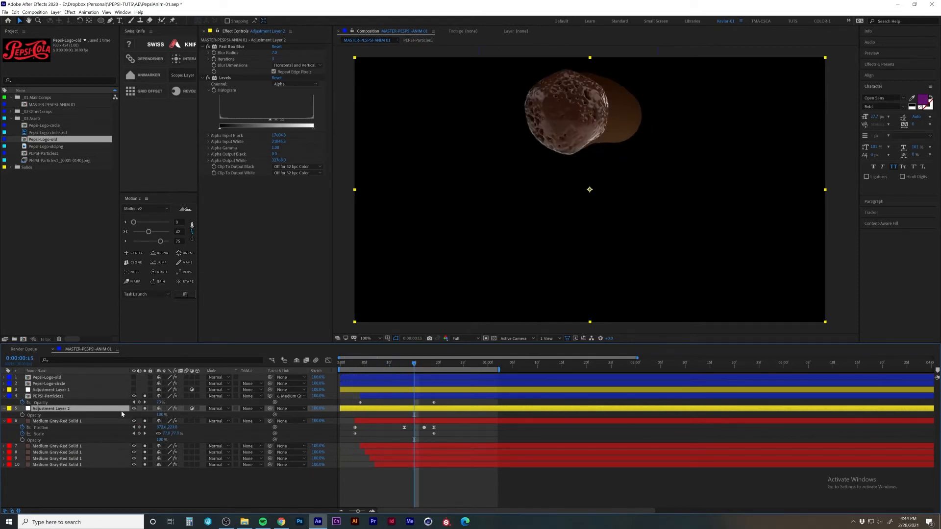
Turn on the glow in Adjustment Layer 1, collapse all layer properties, unsolo every layer, and preview the animation
click(105, 390)
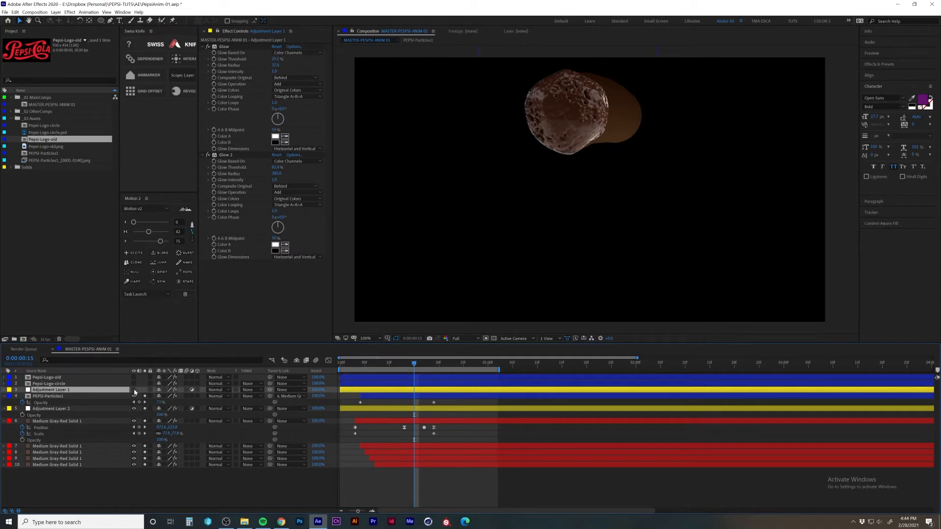
key(ctrl+a)
click(4, 396)
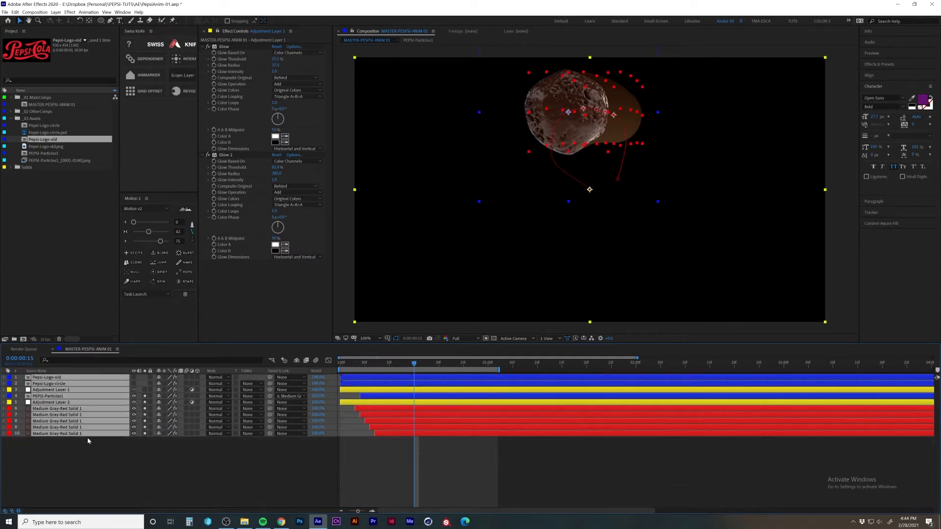
click(89, 441)
drag(145, 395, 147, 440)
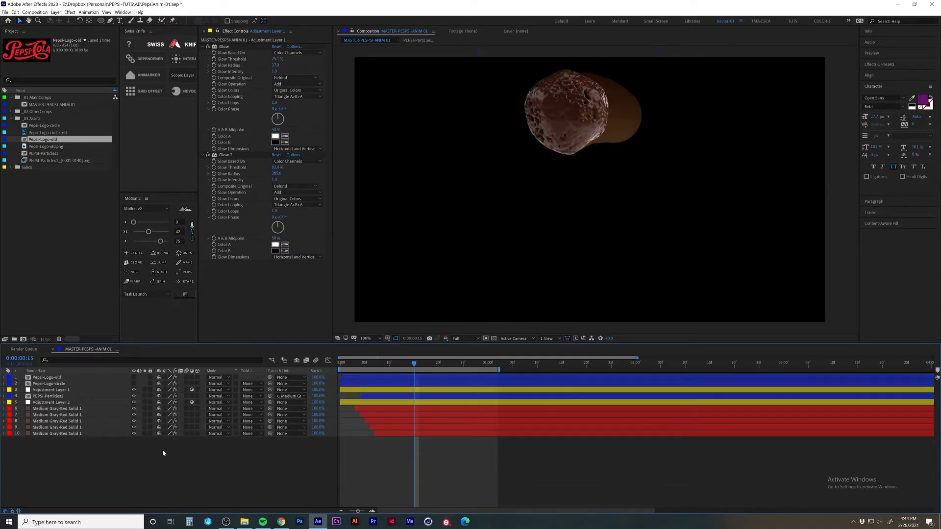
key(space)
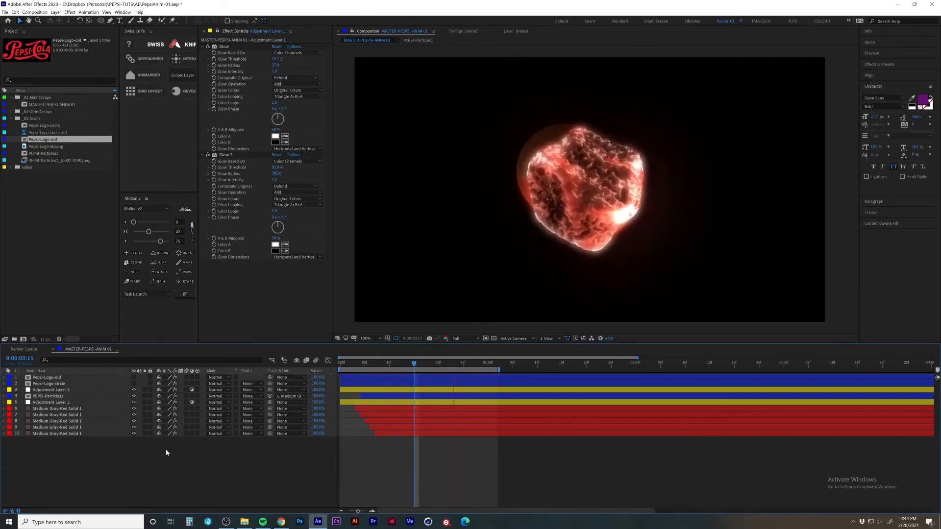
key(space)
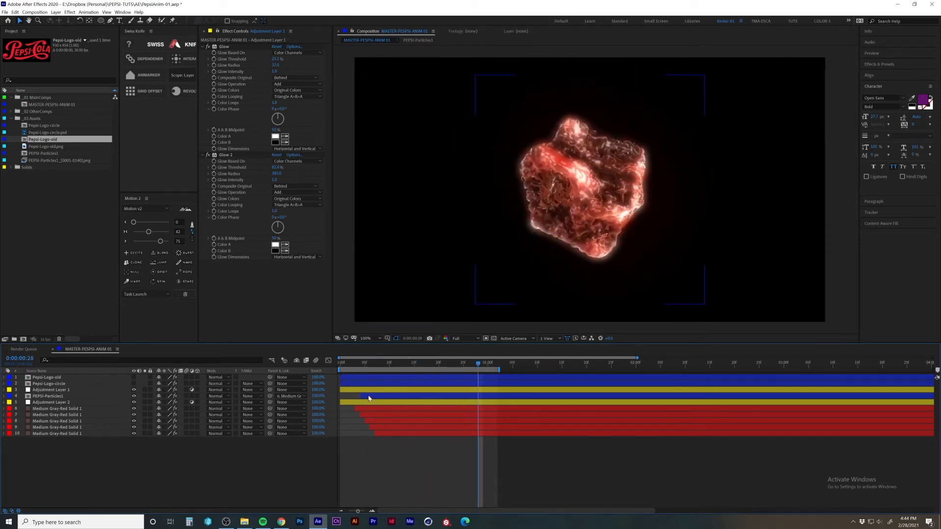
Shift PEPSI-Particles1's Time Remap keyframes so the first one sits at 0:00:00:19, and preview the timing
click(370, 396)
key(u)
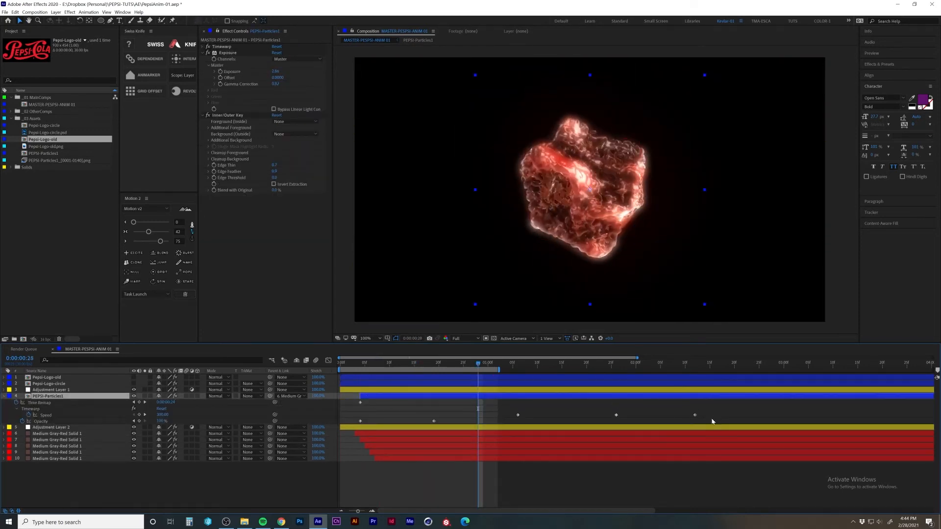
key(minus)
key(minus)
drag(735, 405, 389, 408)
key(space)
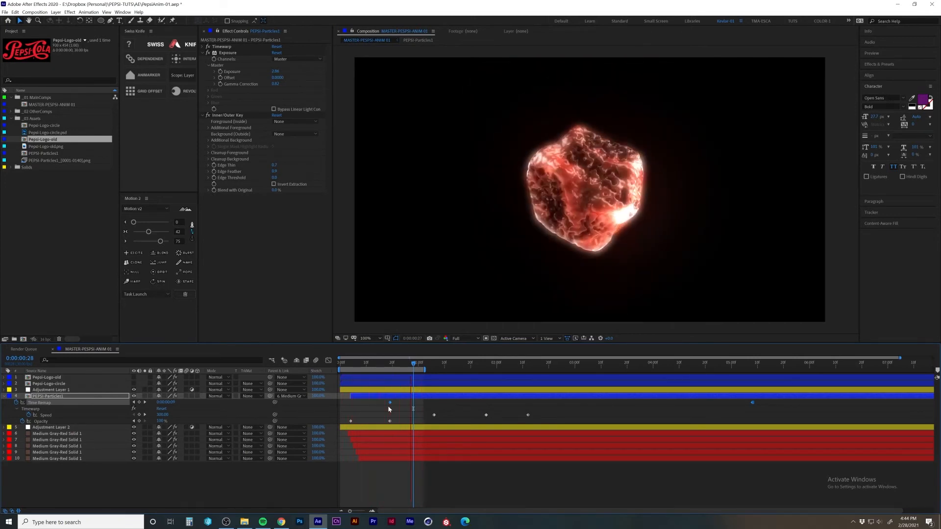
Duplicate the bottom brown solid twice, start each copy later with the last at 0:00:00:14, and preview the longer trail
right_click(182, 472)
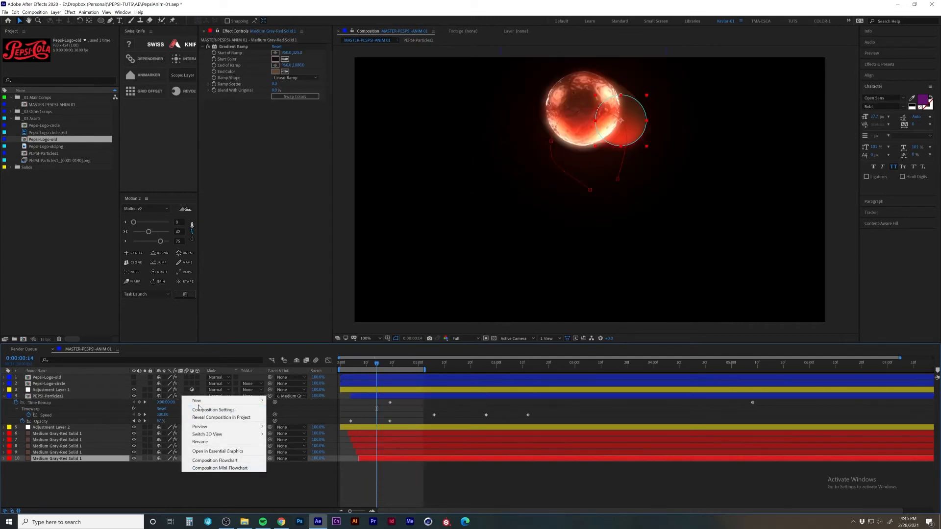
key(Escape)
key(ctrl+d)
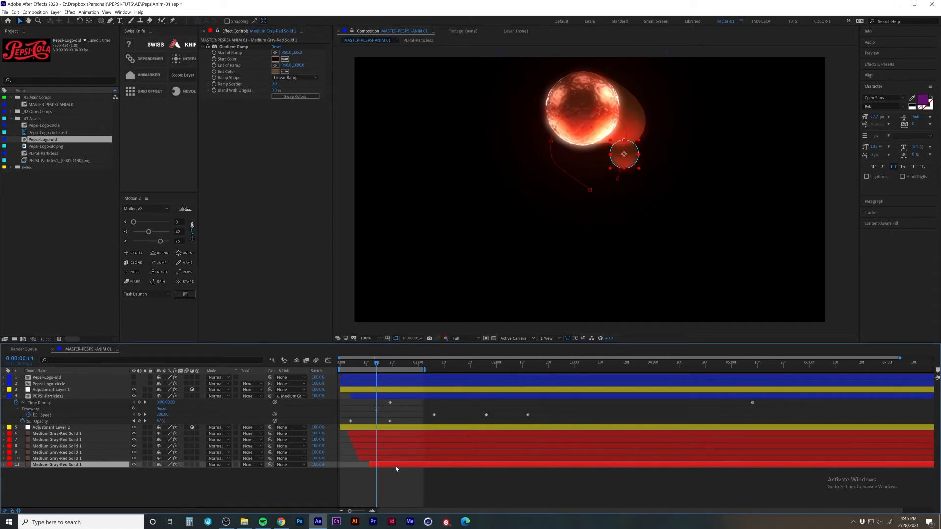
key(ctrl+d)
key(bracketleft)
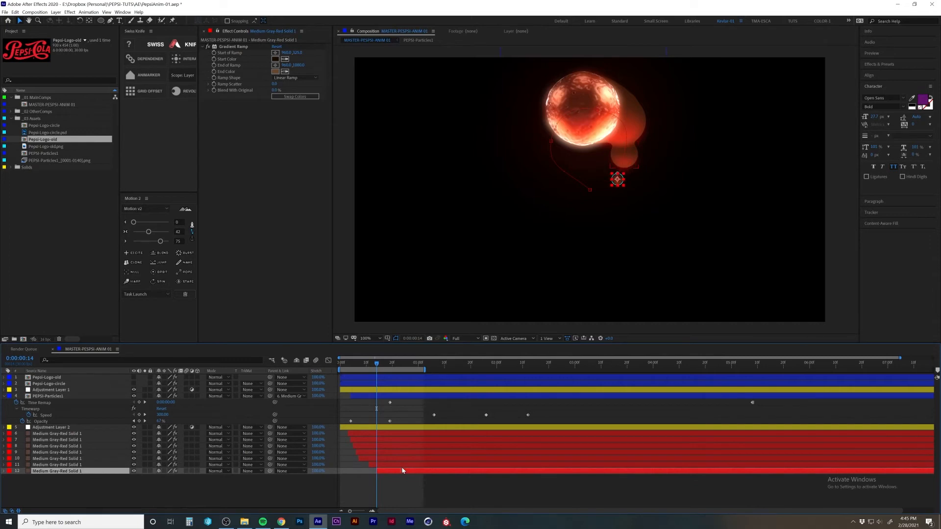
click(430, 485)
key(space)
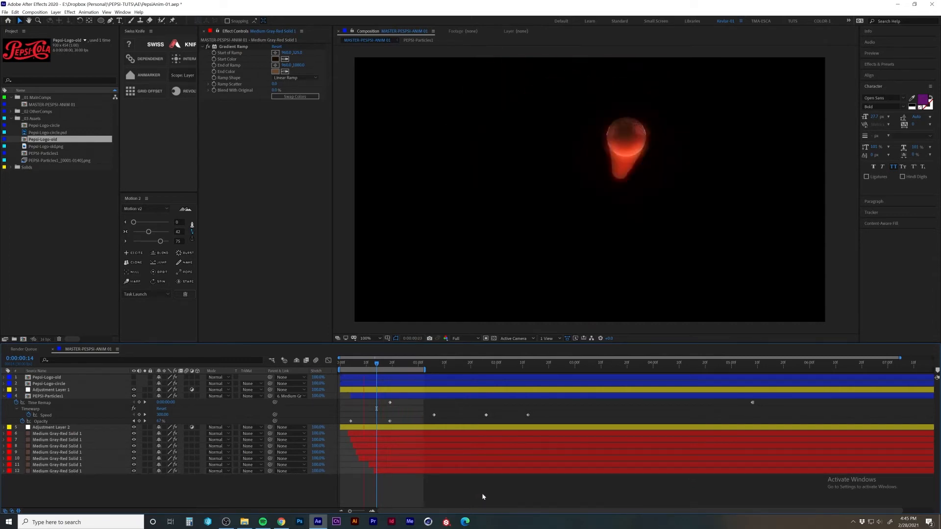
Show the Pepsi-Logo-circle layer and keyframe its Scale and Opacity starting at 0:00:00:19
click(49, 383)
key(s)
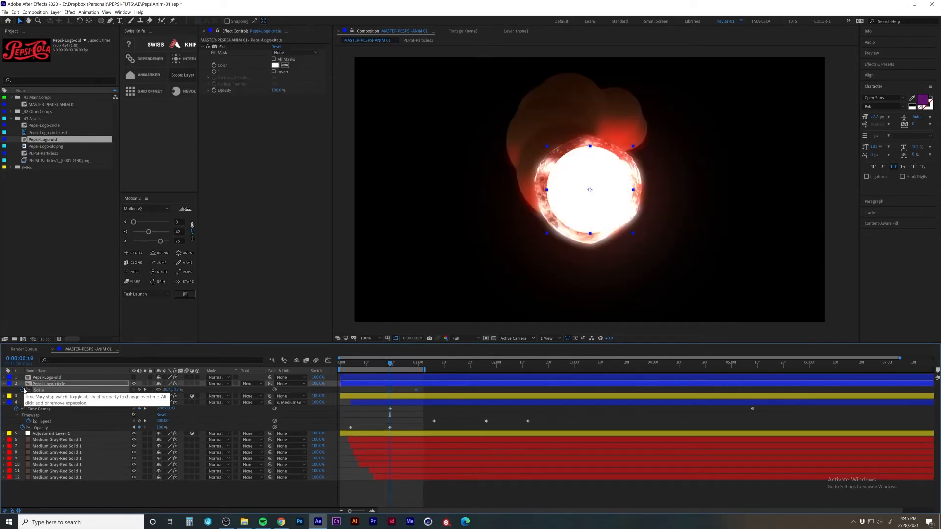
key(shift+t)
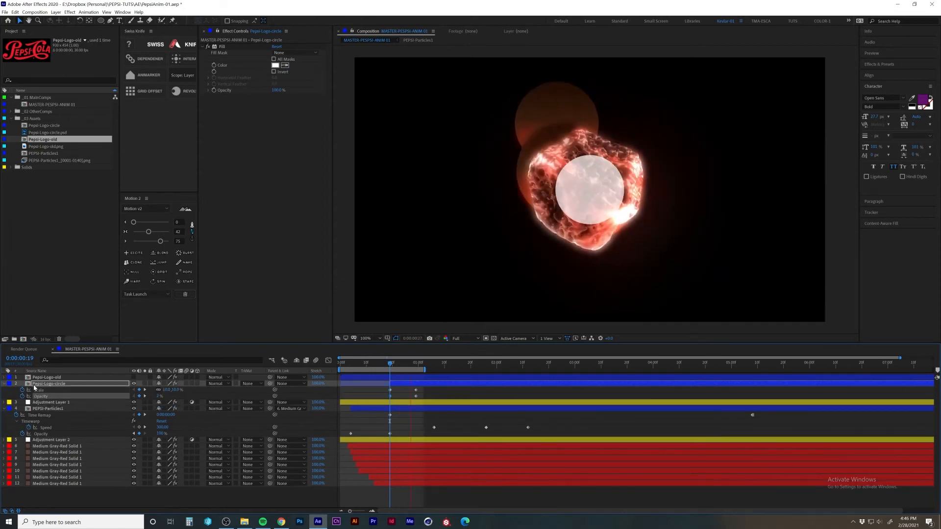
drag(403, 365, 414, 365)
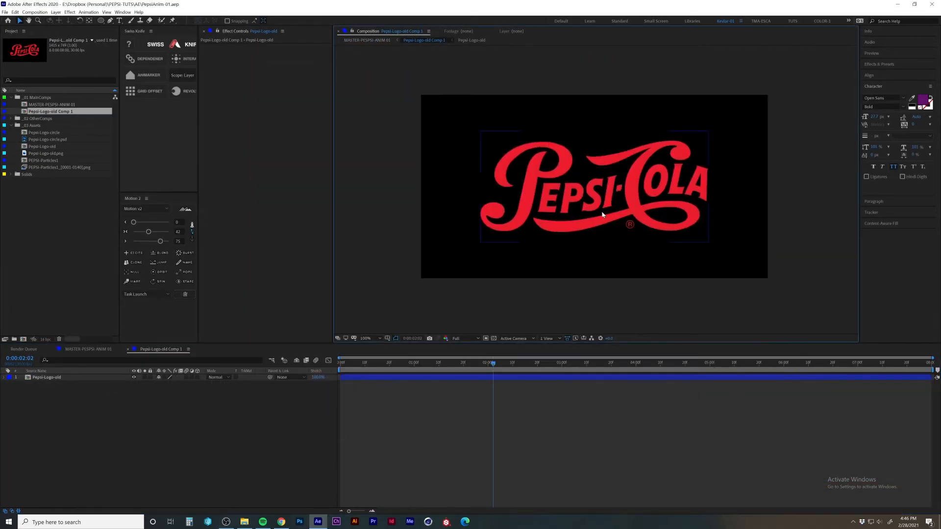
Duplicate the logo layer twice in Pepsi-Logo-old Comp 1 and draw masks around the large P and the sweeping C
scroll(601, 212, up, 2)
drag(727, 217, 708, 230)
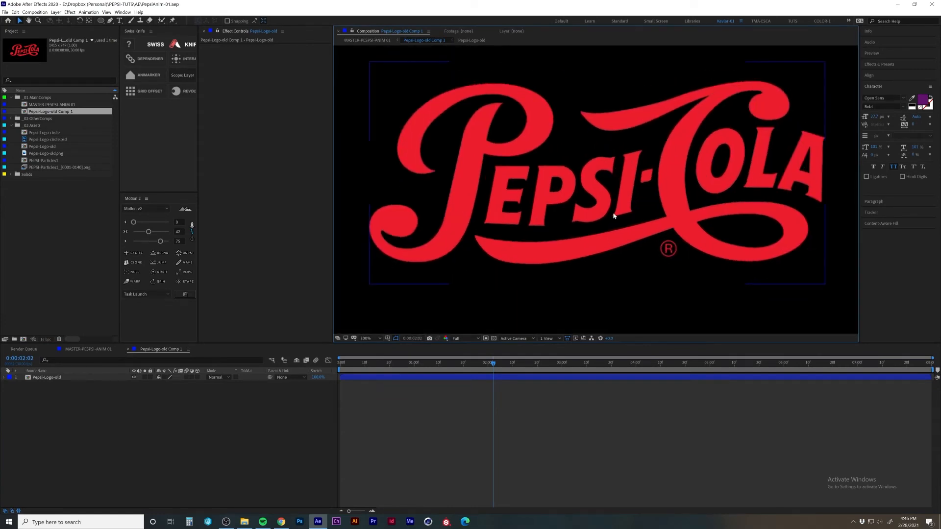
key(ctrl+d)
key(ctrl+d)
scroll(479, 164, up, 2)
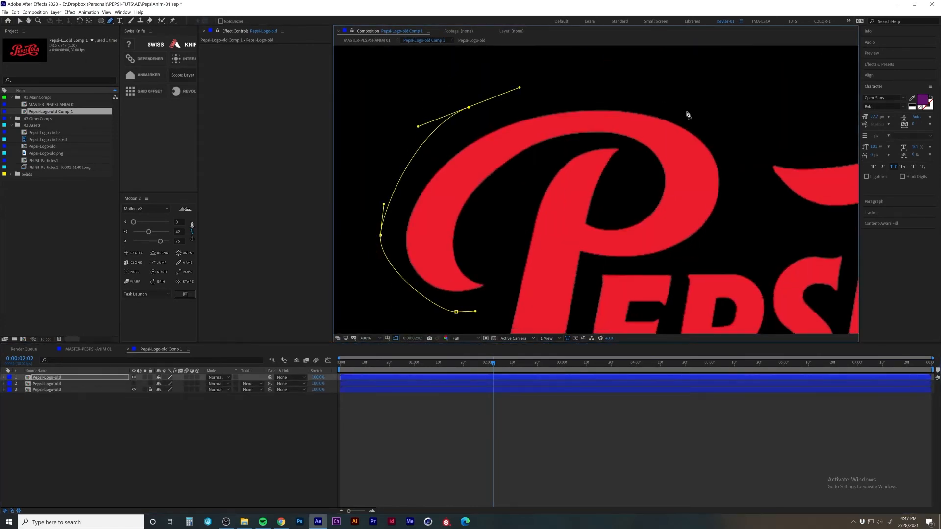
scroll(688, 115, down, 2)
drag(441, 245, 613, 129)
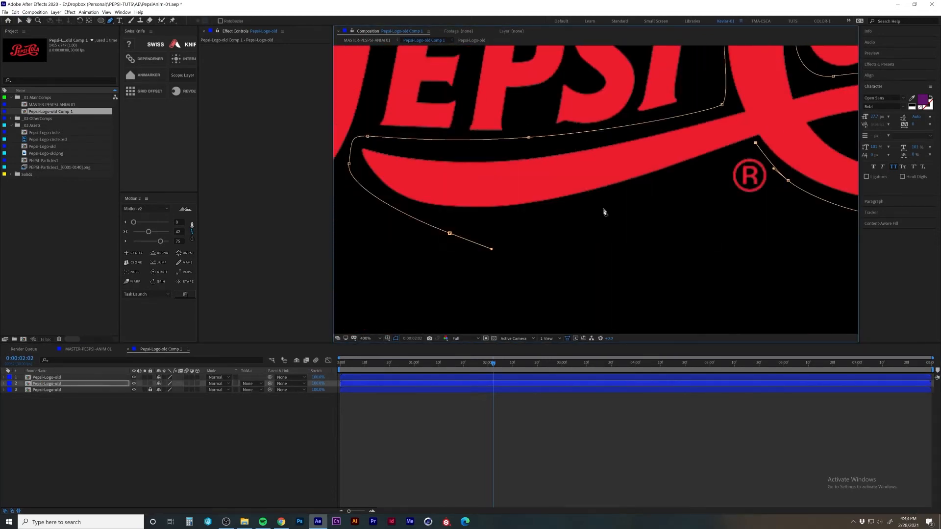
Draw an open mask path on the hidden solid along the centre of the P, ending inside its lower curl
click(113, 379)
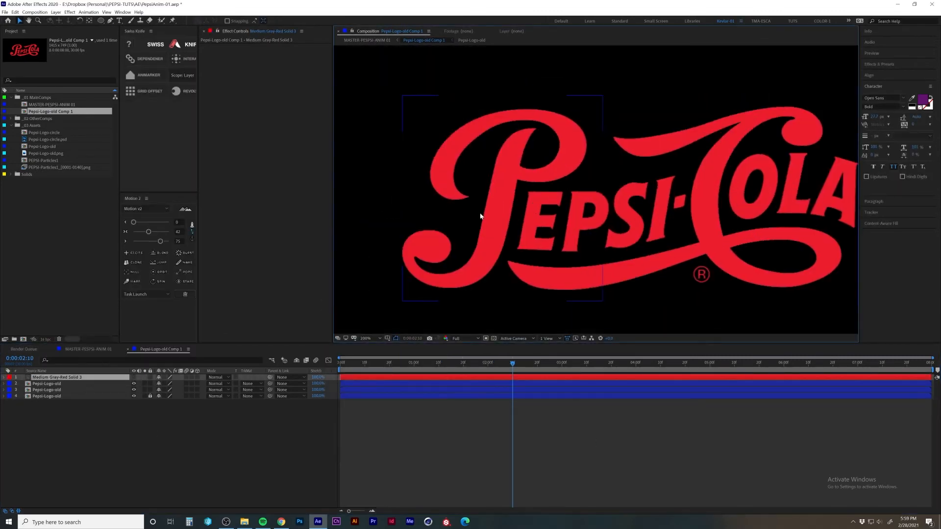
click(471, 201)
drag(440, 166, 451, 142)
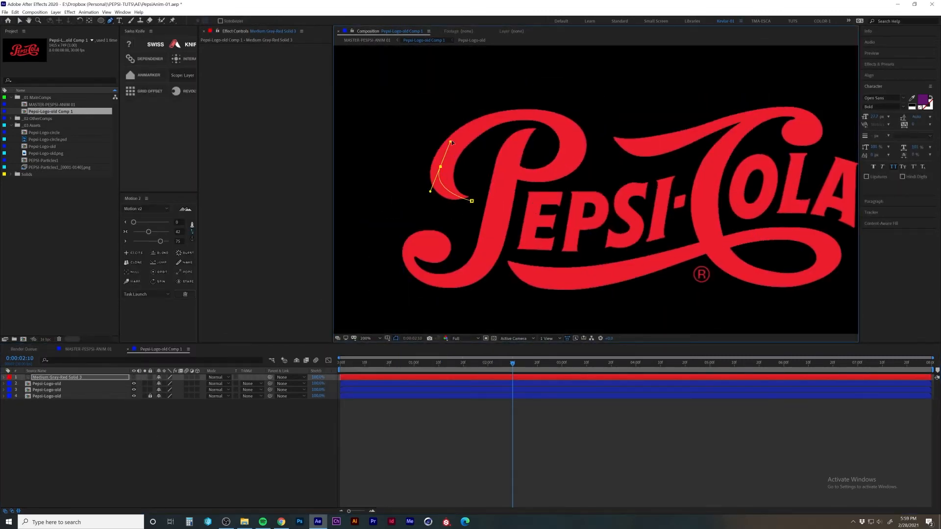
drag(529, 115, 569, 118)
drag(567, 156, 500, 201)
click(526, 131)
drag(471, 273, 451, 283)
drag(412, 263, 400, 241)
mouse_move(433, 246)
mouse_down()
mouse_move(445, 248)
mouse_move(418, 249)
mouse_up()
Continue the path along the underline swash and lower loop, up through the C, and around its upper curl
drag(518, 268, 588, 279)
drag(686, 250, 582, 245)
drag(605, 241, 650, 230)
drag(717, 239, 725, 252)
drag(692, 274, 661, 277)
drag(607, 230, 584, 189)
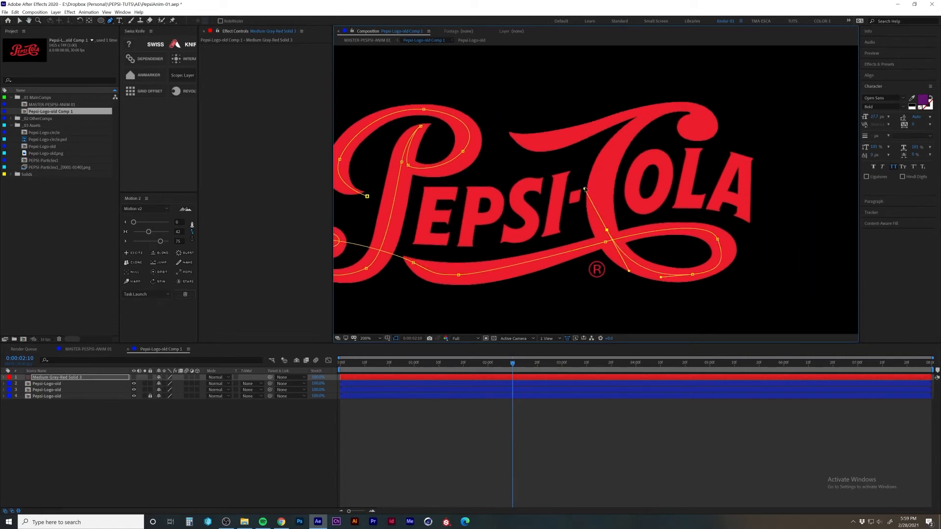
drag(629, 133, 644, 121)
drag(688, 108, 709, 140)
drag(690, 124, 669, 106)
Extend the path back along the C's top stroke and finish with a loose wave and curl above the logo
drag(616, 118, 591, 127)
drag(550, 141, 488, 101)
drag(566, 102, 649, 112)
key(ctrl+z)
drag(519, 112, 538, 131)
drag(616, 103, 641, 95)
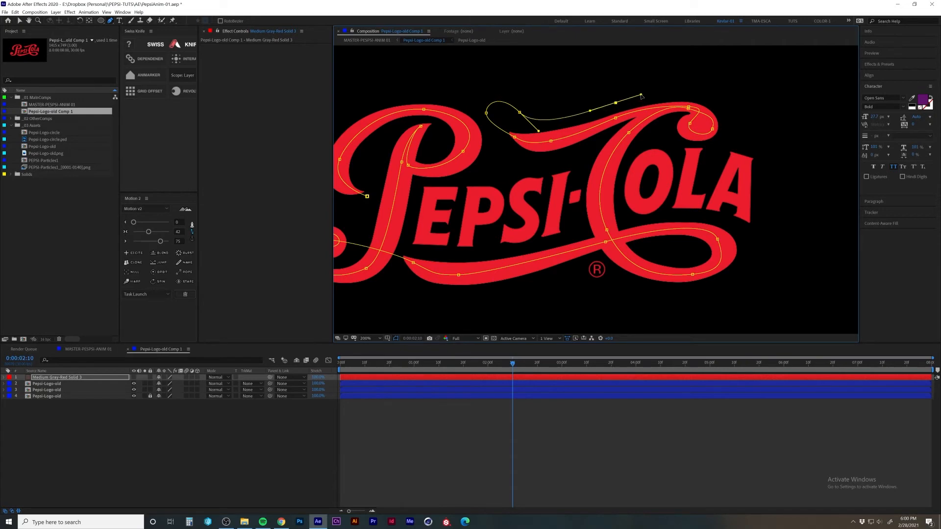
drag(717, 92, 740, 104)
drag(751, 145, 732, 128)
drag(686, 181, 708, 185)
key(v)
drag(740, 95, 736, 95)
drag(622, 191, 645, 179)
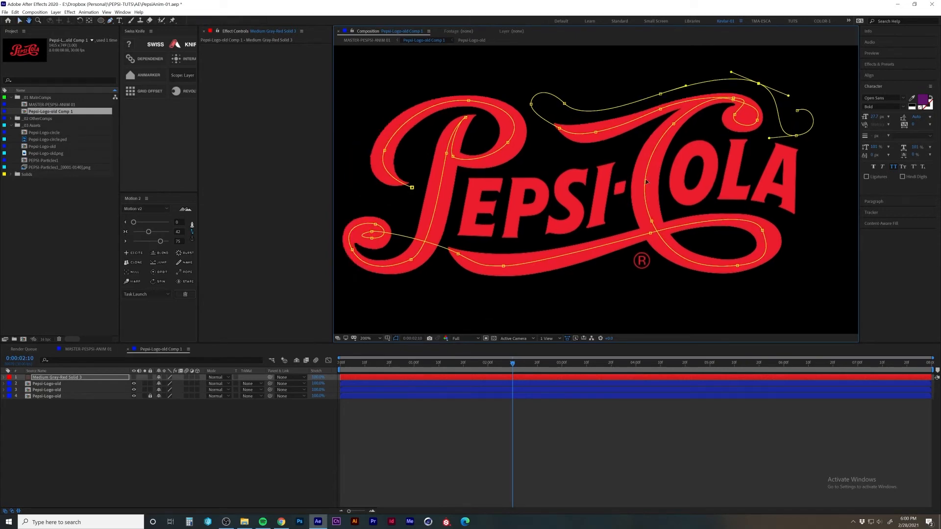
Apply the 3D Stroke effect to the solid carrying the traced path and make that layer visible
key(slash)
key(ctrl+space)
text(3d)
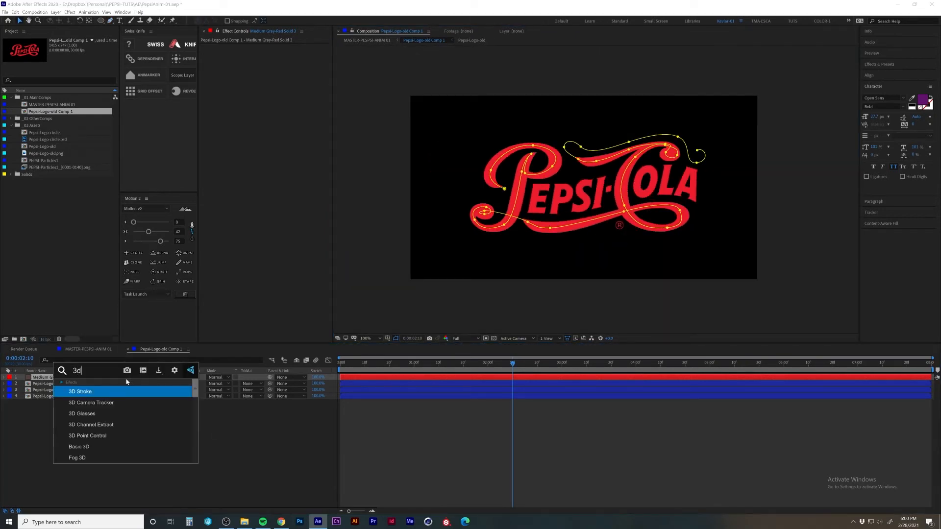
text( str)
key(Return)
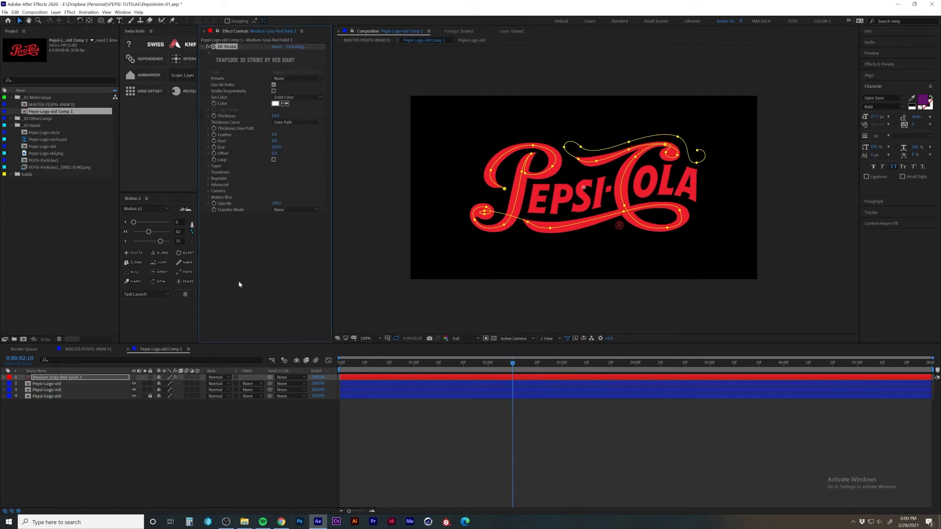
key(period)
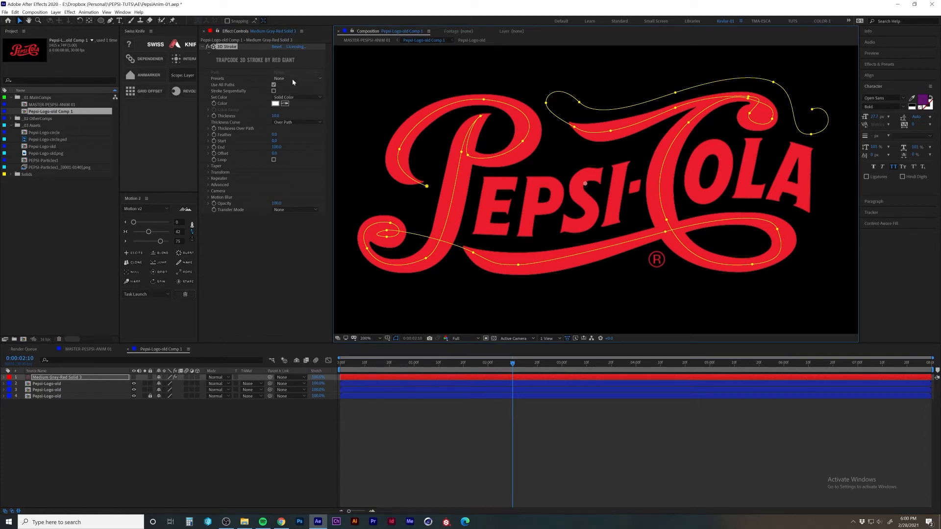
click(293, 79)
click(235, 72)
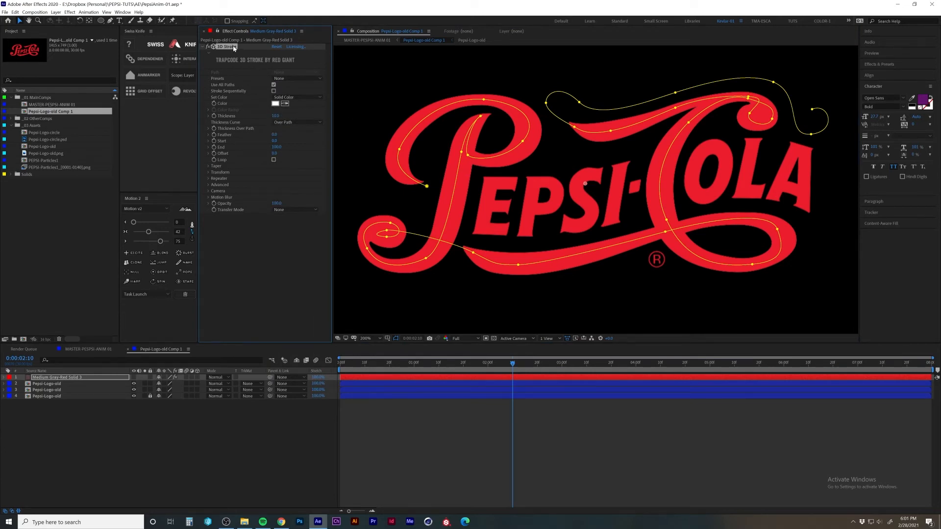
click(134, 377)
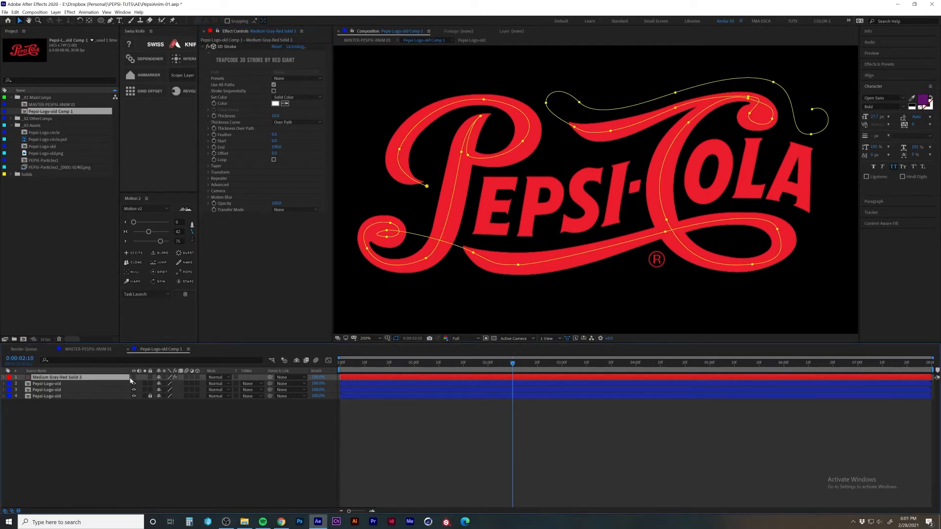
click(120, 377)
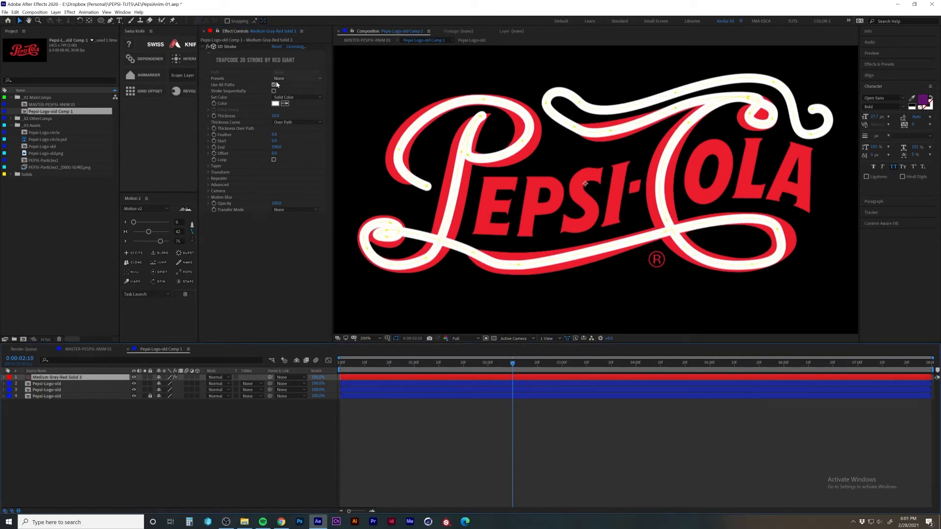
Increase the 3D Stroke thickness to about 27 and adjust the path around the P's bowl to cover the lettering
drag(276, 119, 282, 136)
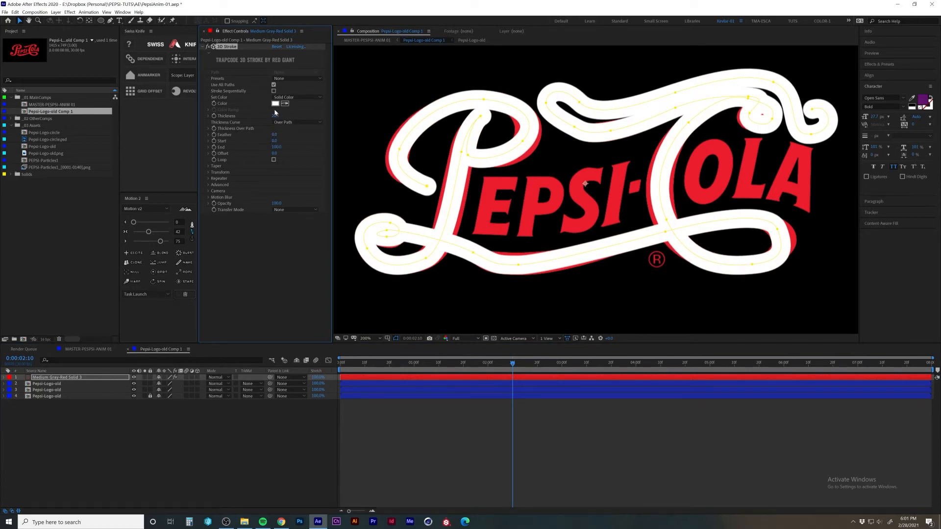
mouse_move(281, 116)
mouse_down()
mouse_move(308, 106)
mouse_move(292, 107)
mouse_up()
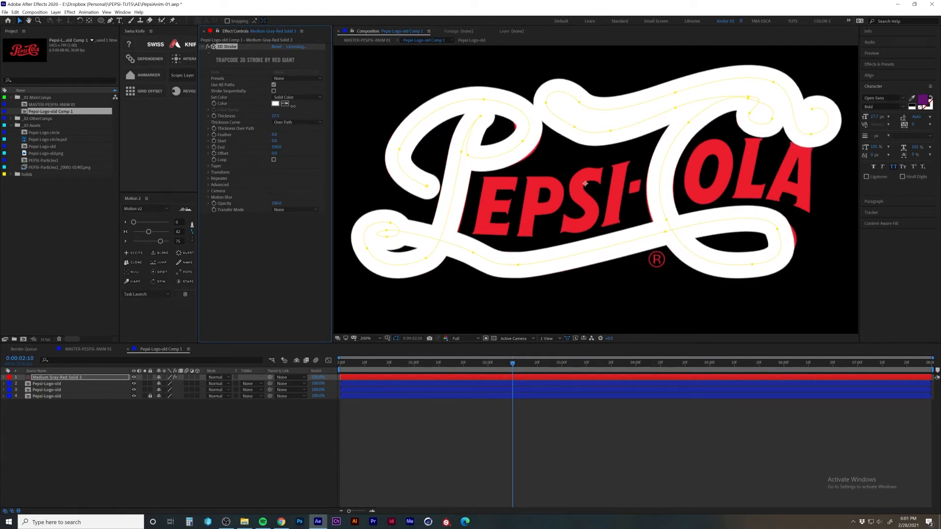
click(523, 143)
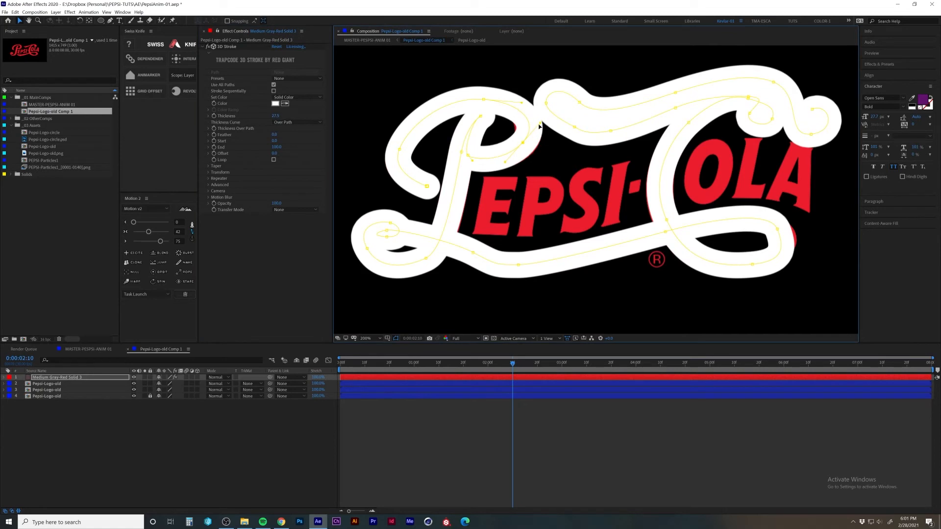
drag(539, 126, 523, 147)
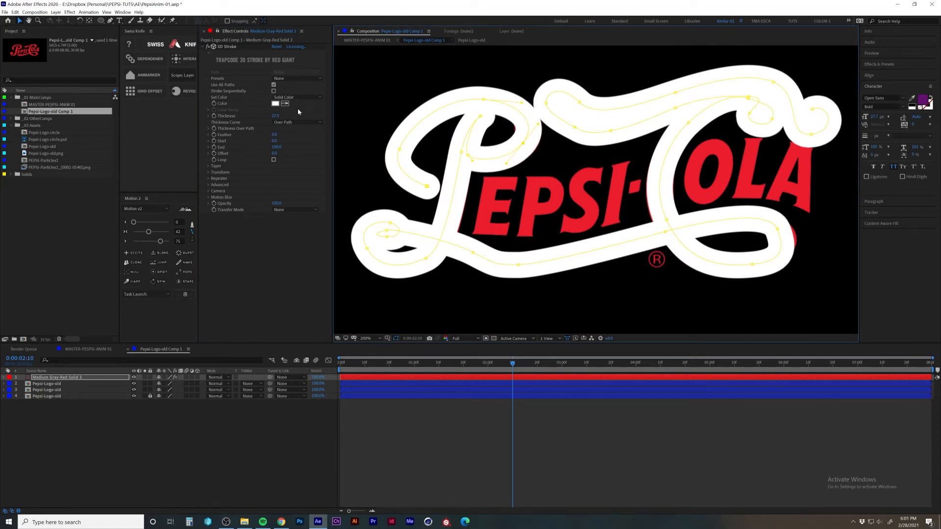
Set the 3D Stroke's End to about 5.4 and enable its taper with start thickness 0, end thickness 100 and taper start 100
mouse_move(279, 115)
mouse_down()
mouse_move(269, 147)
mouse_move(245, 150)
mouse_move(261, 146)
mouse_up()
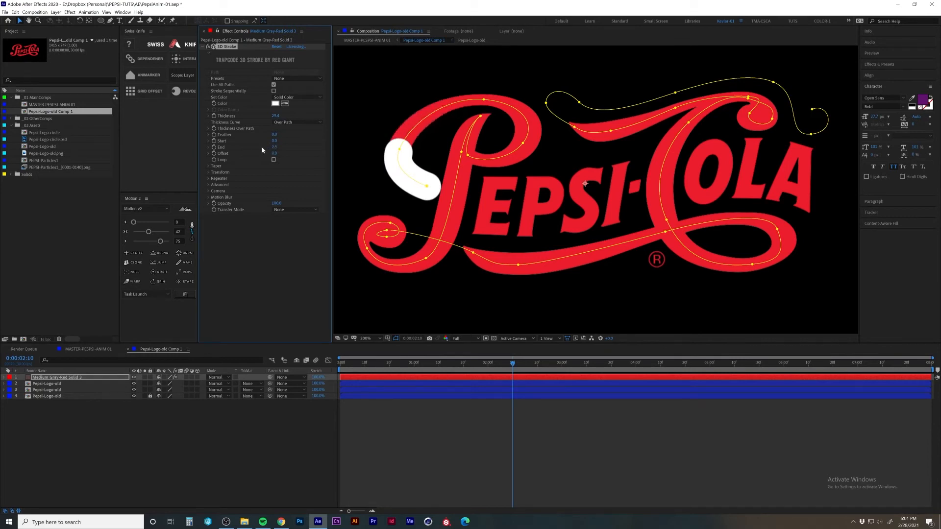
click(209, 166)
click(273, 172)
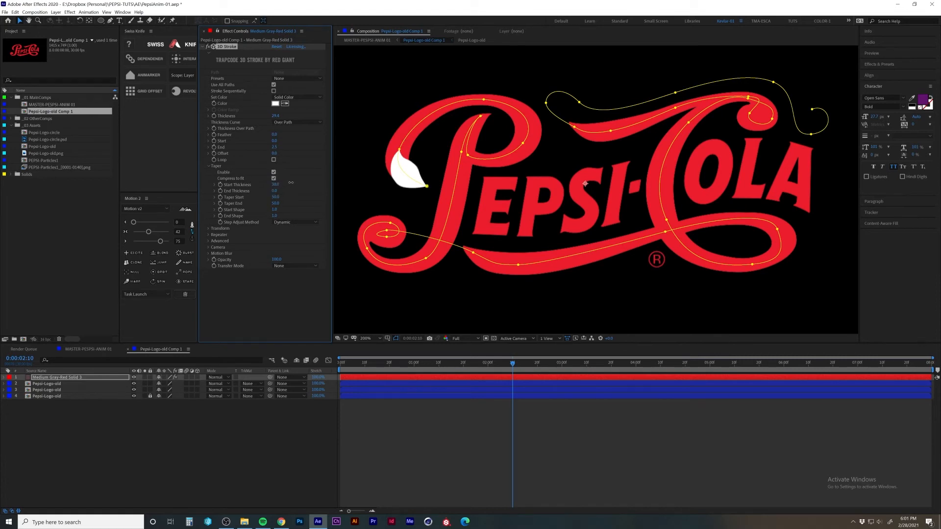
mouse_move(291, 182)
mouse_down()
mouse_move(310, 179)
mouse_move(277, 191)
mouse_move(383, 188)
mouse_up()
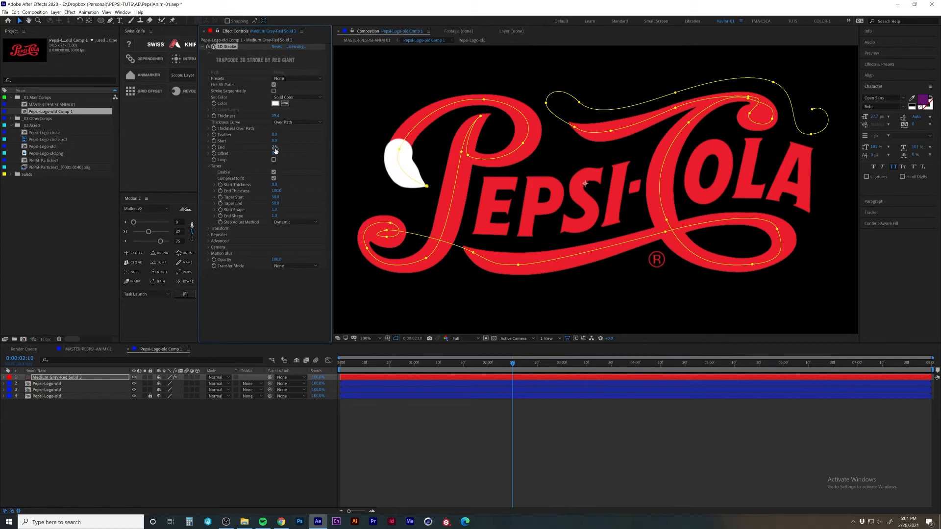
mouse_move(282, 146)
mouse_down()
mouse_move(298, 148)
mouse_move(290, 149)
mouse_up()
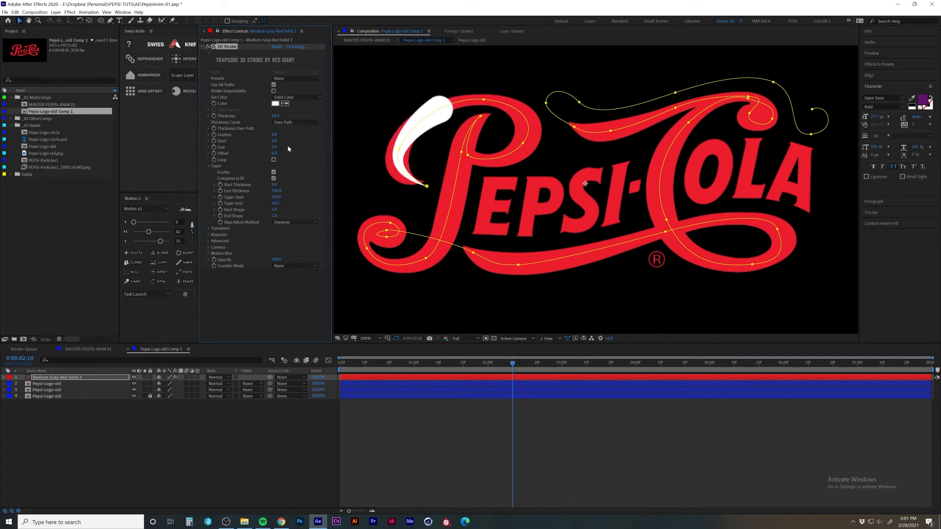
Keyframe the stroke's Offset from 0 at the start to about 95 at 3:10 so it travels the whole path
drag(275, 153, 332, 160)
key(ctrl+z)
click(214, 153)
key(u)
click(586, 363)
Animate the stroke's Thickness down to 0 at 3:10, with the full-thickness keyframe at about 2:25, and preview it
click(214, 116)
key(u)
key(u)
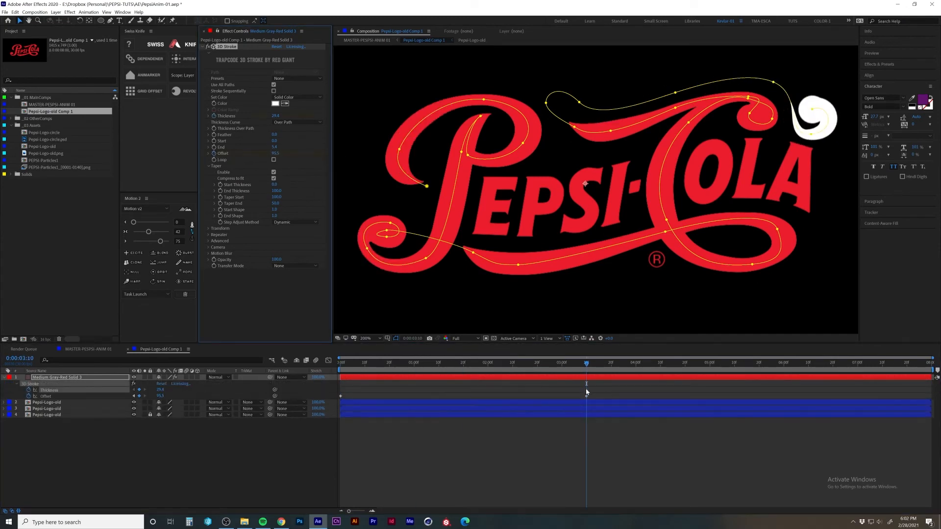
drag(587, 390, 550, 390)
drag(275, 116, 261, 116)
key(space)
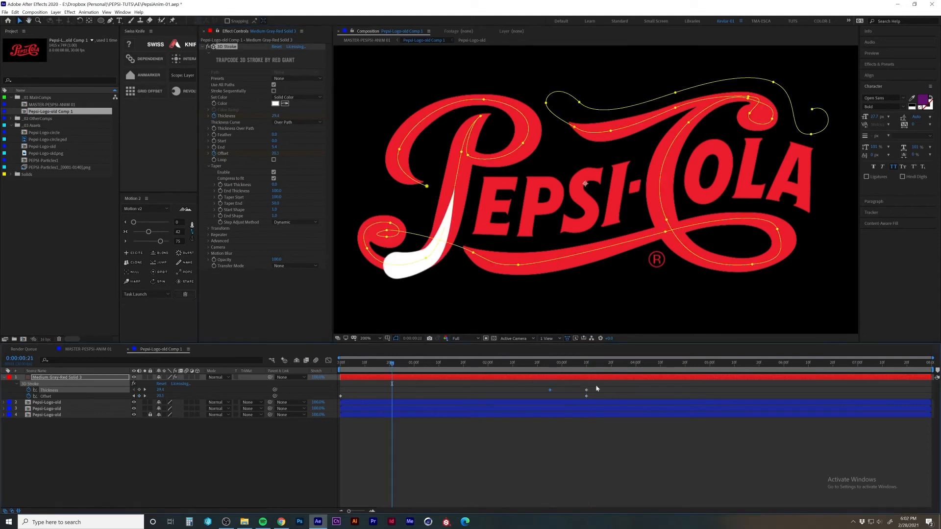
Move the final keyframes to about 4:28, ease the Offset keyframes with the Motion easing values at 61 and 60, and preview
drag(712, 395, 701, 395)
click(46, 397)
drag(134, 222, 155, 241)
click(695, 431)
click(704, 396)
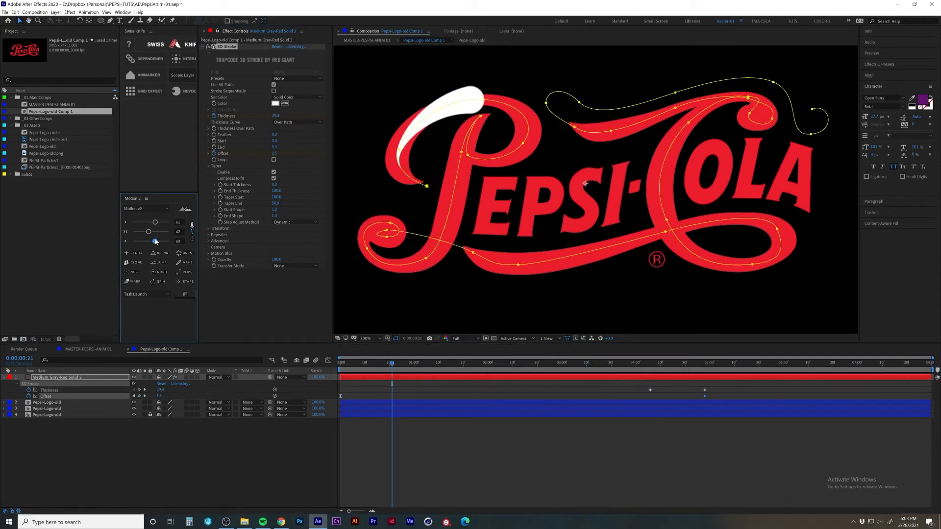
click(497, 429)
key(space)
key(space)
Retime the Thickness keyframes to about 2:25 and 4:18 and preview how the stroke thins out
drag(710, 388, 645, 392)
key(space)
drag(650, 390, 549, 390)
key(space)
drag(571, 365, 678, 369)
key(space)
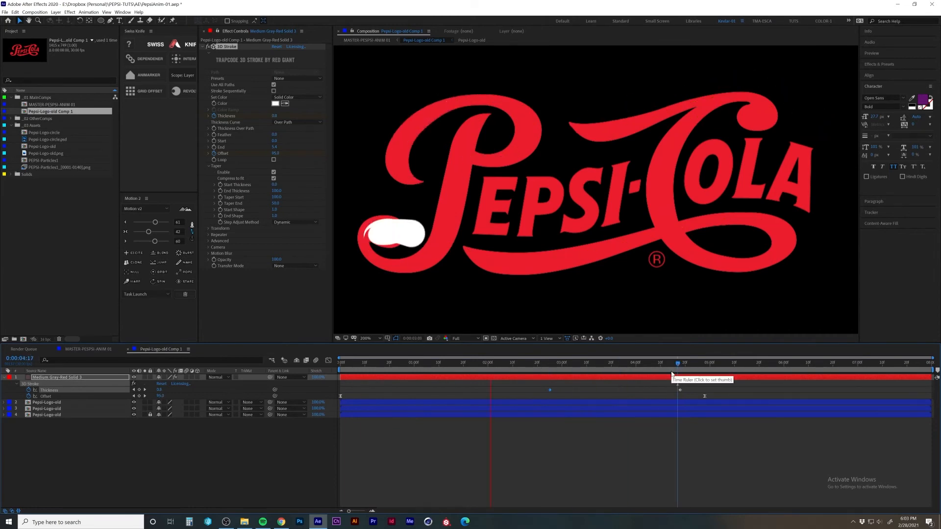
click(422, 446)
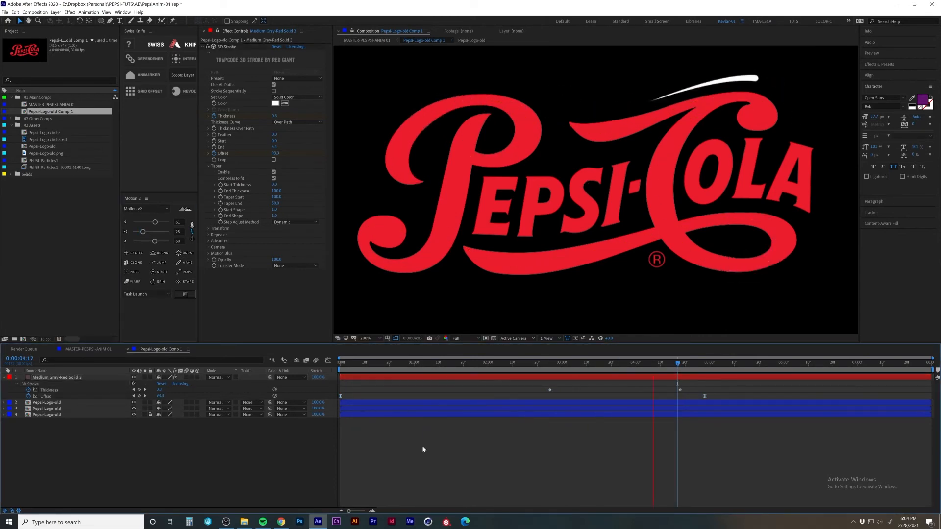
key(space)
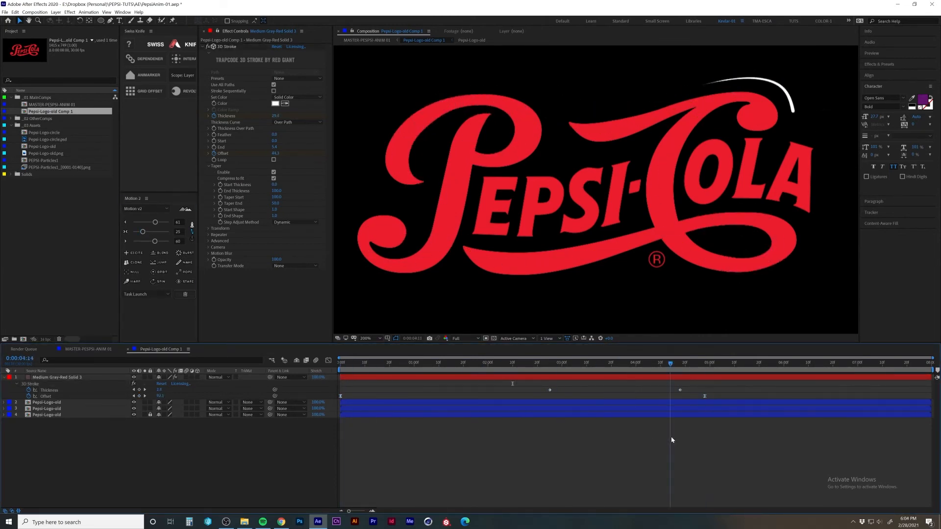
drag(274, 115, 270, 114)
Duplicate the stroke solid, hide the upper one, and on the lower one disable the taper and remove the Thickness and Offset keyframes
drag(680, 365, 337, 364)
click(68, 377)
key(ctrl+d)
click(69, 384)
click(134, 377)
click(274, 172)
click(213, 116)
click(214, 153)
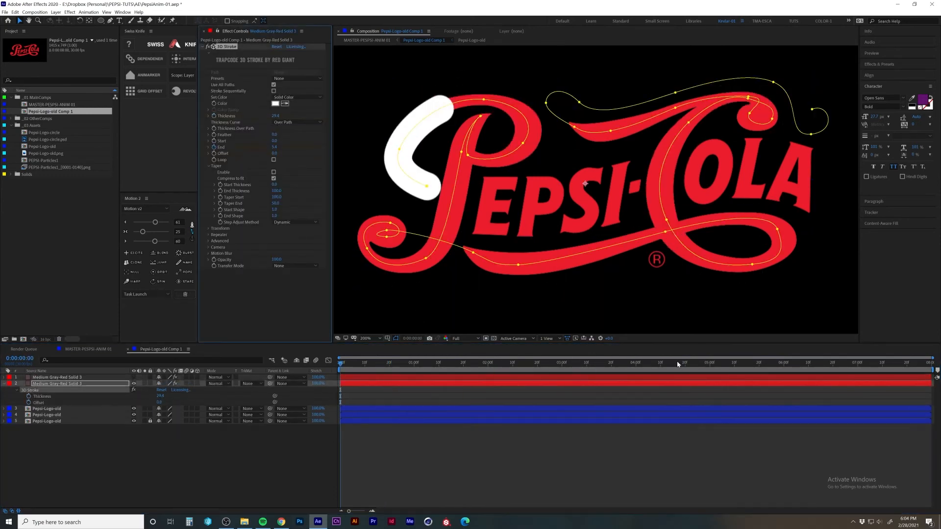
Keyframe the untapered stroke's End from about 5.4 at the start to 100 at 4:28 and apply Easy Ease to both keyframes
click(57, 377)
key(u)
drag(749, 365, 705, 365)
drag(275, 153, 294, 147)
key(ctrl+z)
click(654, 403)
key(u)
drag(720, 408, 334, 420)
key(F9)
drag(373, 365, 289, 371)
click(347, 377)
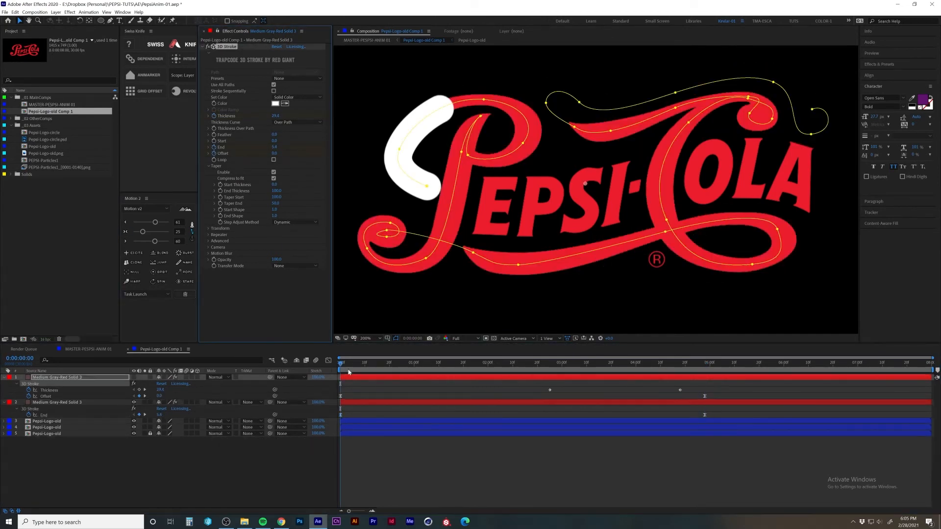
Animate End on both stroke layers from 0 at the start to about 5.4 at 0:20
key(u)
key(u)
click(29, 420)
drag(341, 422, 389, 421)
drag(275, 147, 250, 147)
drag(341, 472, 390, 474)
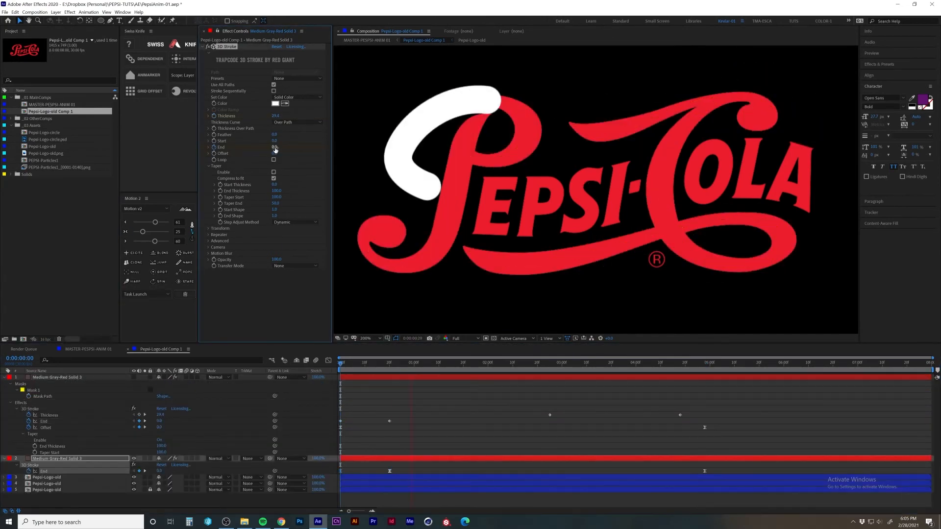
Use the untapered stroke as the Alpha matte of the logo layer below it, hide the other logo copies, and preview the reveal
click(259, 478)
click(126, 459)
drag(341, 364, 370, 363)
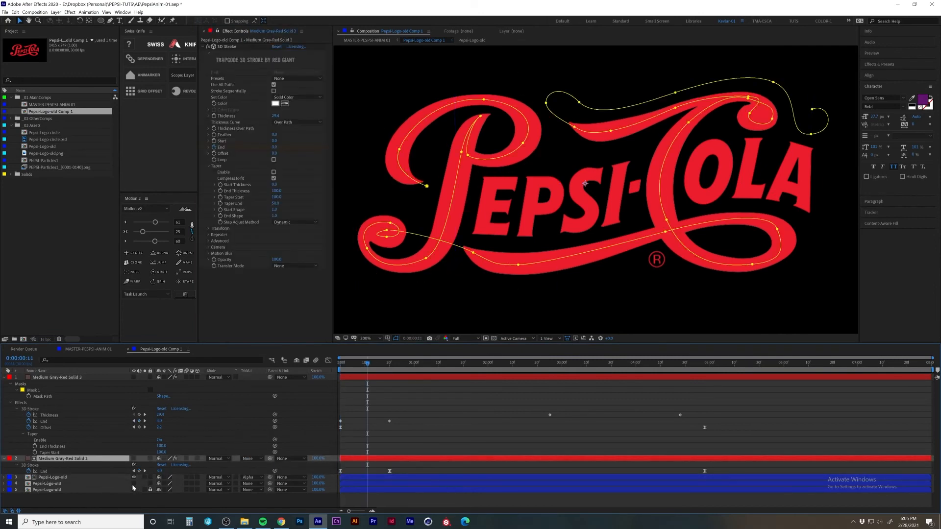
drag(134, 484, 134, 490)
click(115, 483)
key(space)
drag(369, 363, 460, 363)
Make the tapered stroke layer visible and preview it together with the logo reveal from the start
click(115, 459)
click(133, 377)
key(Home)
key(space)
key(space)
Add an End keyframe at about 1:20 on the matte stroke, delete its keyframe at 0:20, and preview the timing
drag(341, 364, 463, 364)
click(139, 471)
drag(496, 472, 467, 474)
key(space)
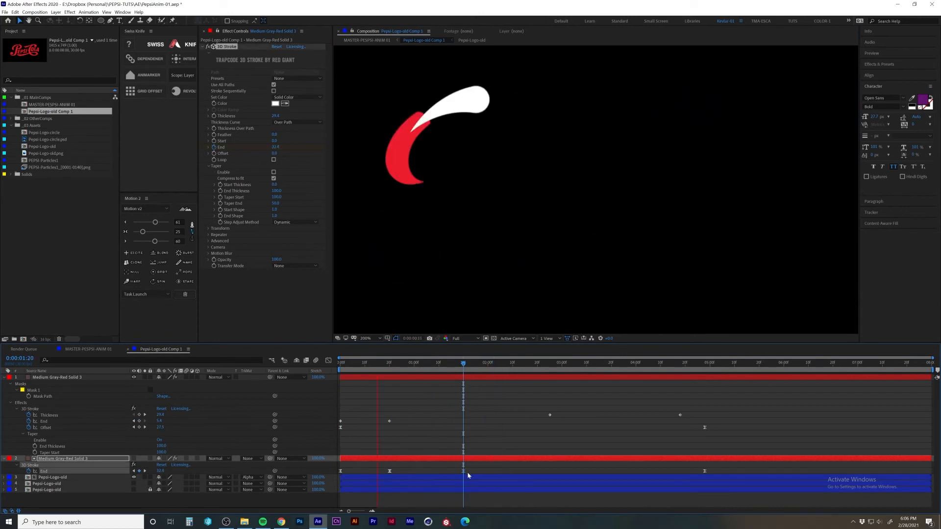
key(space)
click(390, 471)
key(Delete)
key(Home)
key(space)
key(space)
Duplicate the matte stroke, place it above the second logo layer, and set that logo layer to use it as an Alpha matte
drag(387, 365, 473, 331)
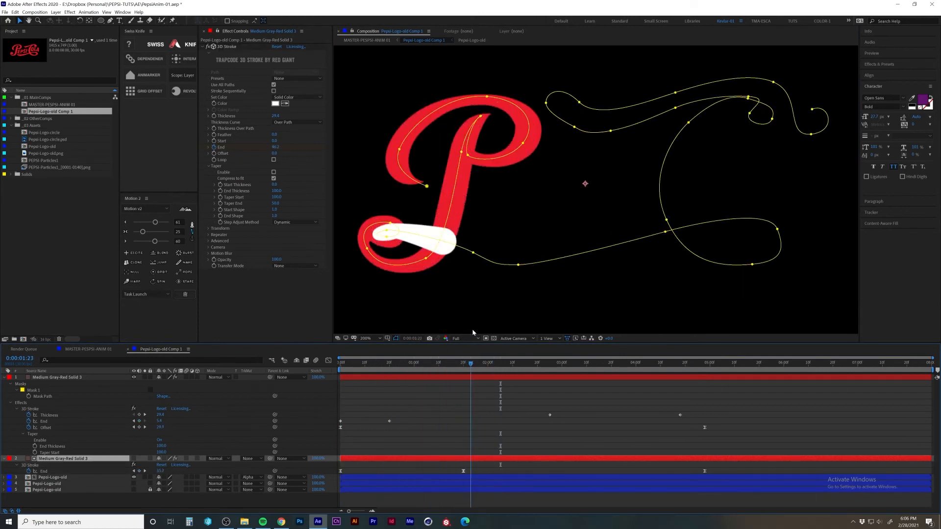
click(4, 377)
key(ctrl+d)
drag(69, 415, 69, 387)
click(133, 390)
click(247, 390)
click(274, 408)
Clear the second matte stroke's End animation and keyframe it anew from 1:20 to 4:28, revealing the swash and most of the C
click(98, 384)
key(u)
key(j)
click(28, 396)
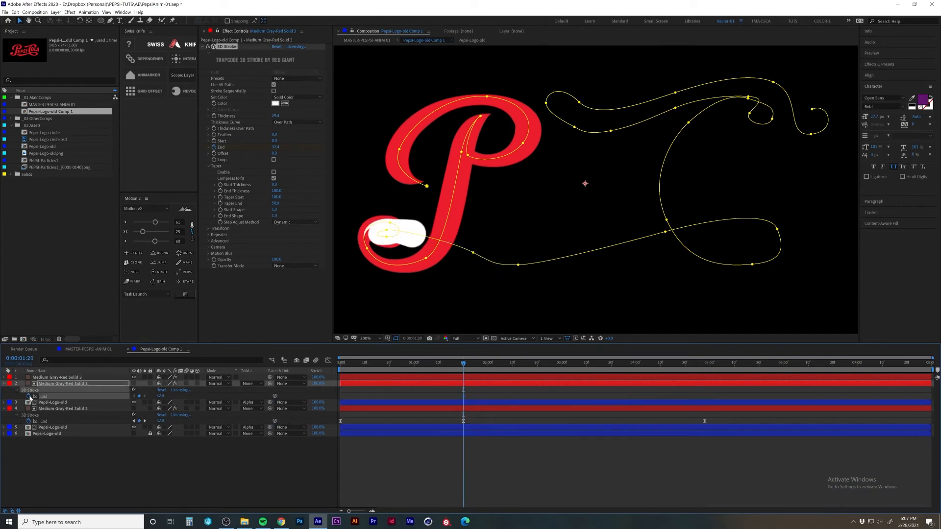
click(28, 396)
key(k)
drag(276, 148, 296, 148)
click(614, 379)
click(613, 384)
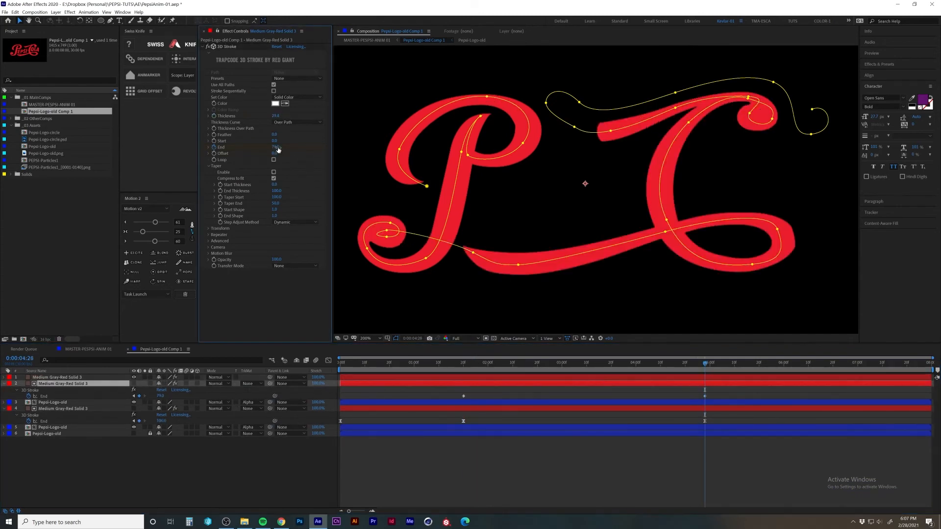
Replace the second matte's last End keyframe with one at 4:06, ease it, and move it earlier to about 3:21
click(657, 363)
click(139, 396)
drag(712, 391, 695, 397)
key(Delete)
click(651, 396)
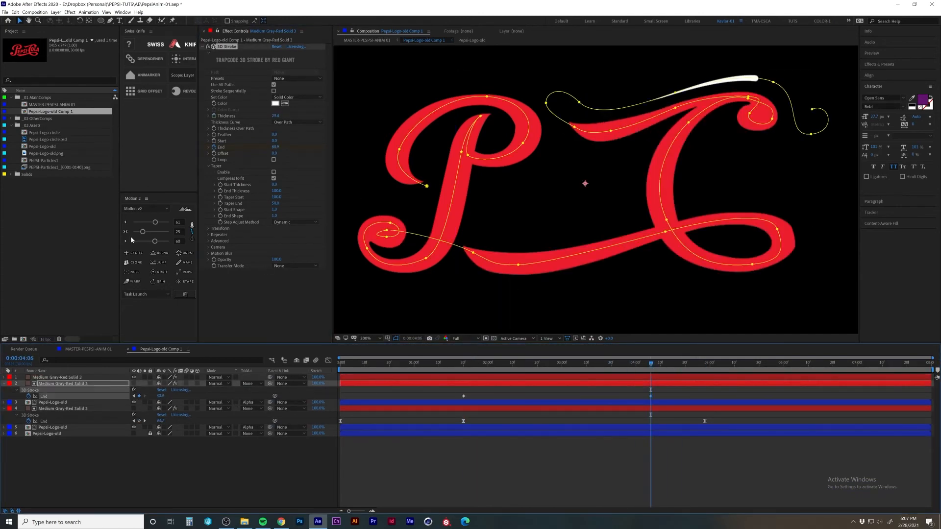
click(126, 232)
drag(618, 364, 606, 364)
drag(651, 397, 613, 399)
Add an End keyframe of 59 at 2:22 on the second matte stroke and preview the result
drag(607, 364, 542, 383)
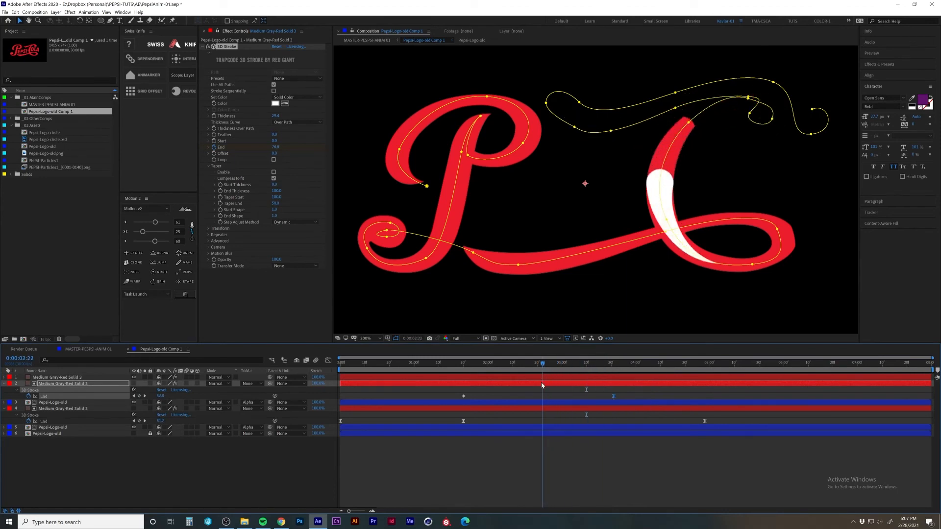
drag(275, 147, 260, 147)
key(space)
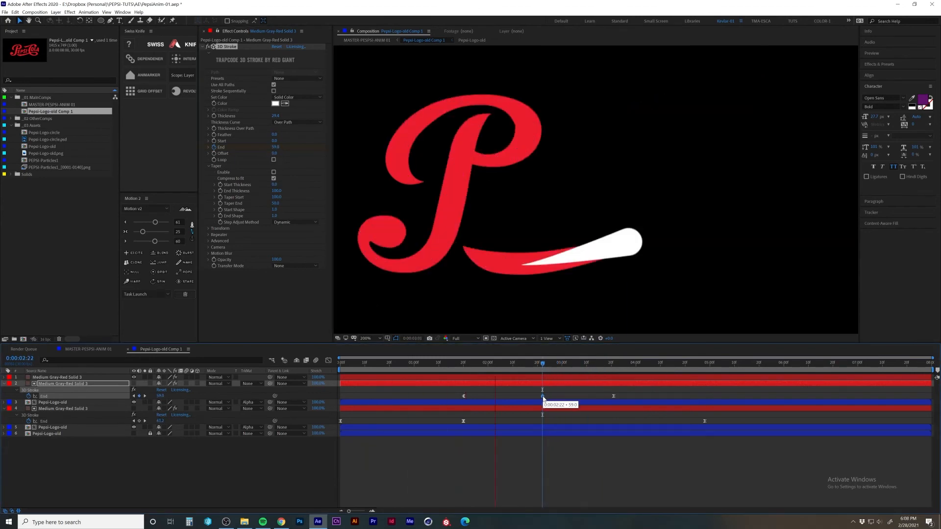
key(space)
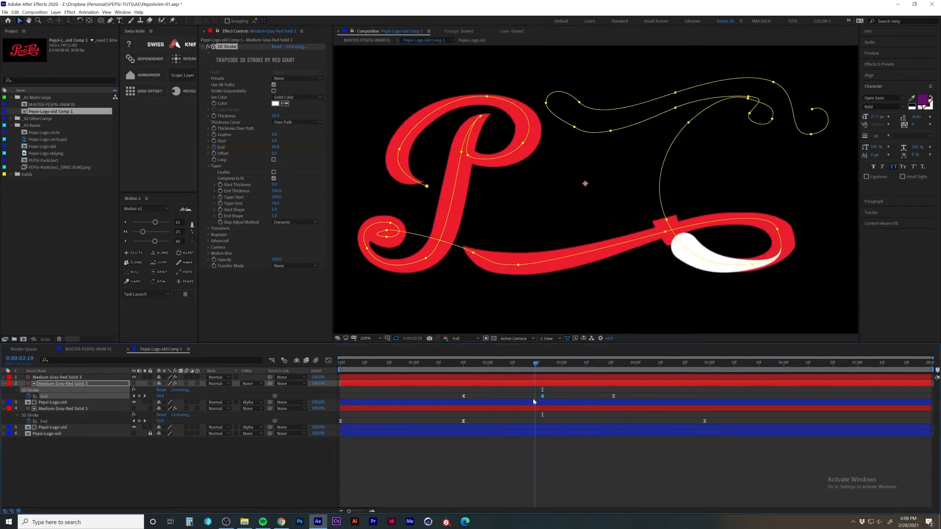
Keyframe the second matte's Thickness from 1:20 down to about 24 at about 3:02, ease both keyframes, and preview
click(214, 116)
drag(532, 396, 463, 395)
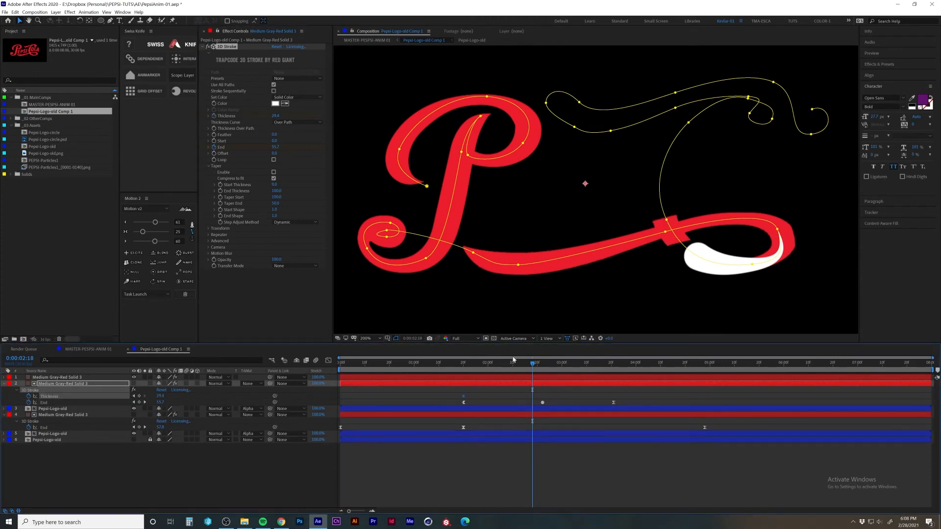
drag(275, 116, 265, 116)
drag(532, 396, 463, 396)
drag(447, 390, 571, 398)
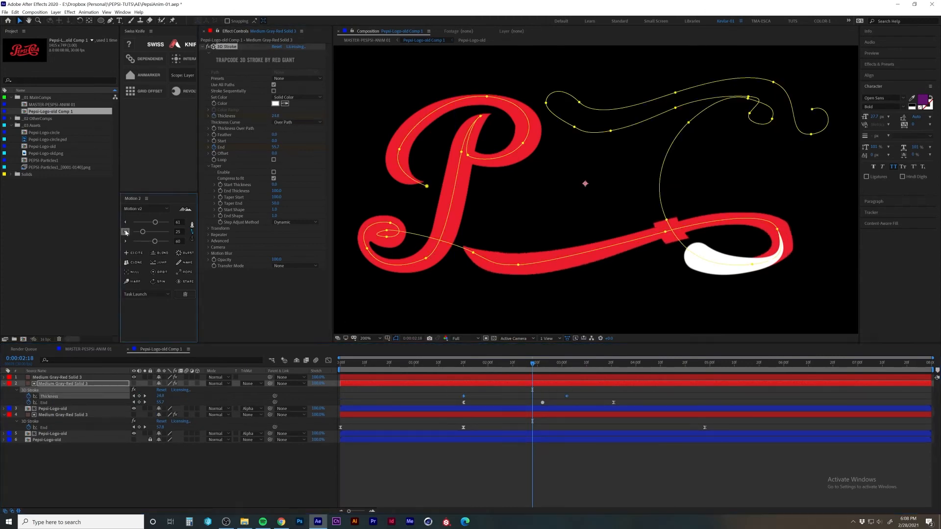
click(126, 232)
key(space)
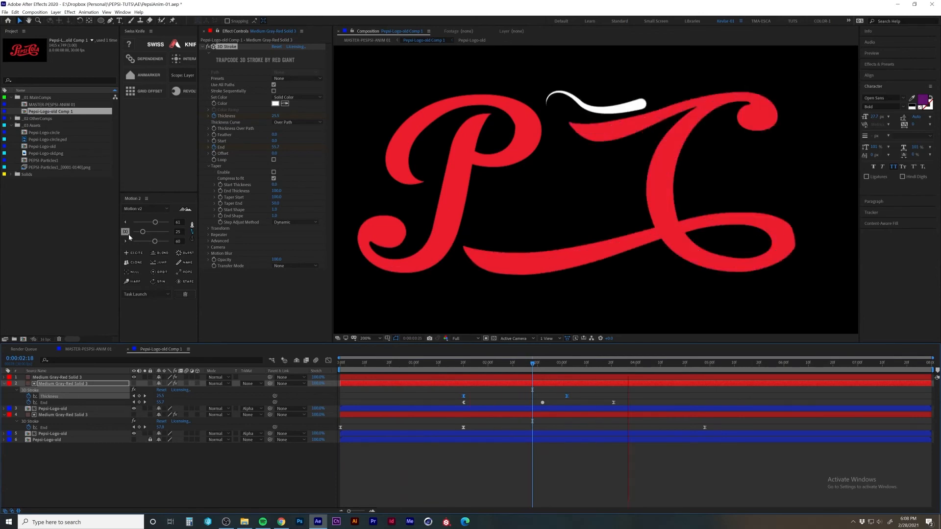
Collapse all layers, select the logo layer with the C, and start a Pen mask along the swash's upper edge at the C crossing
click(504, 371)
drag(503, 372, 693, 370)
key(ctrl+a)
key(u)
key(F2)
click(515, 389)
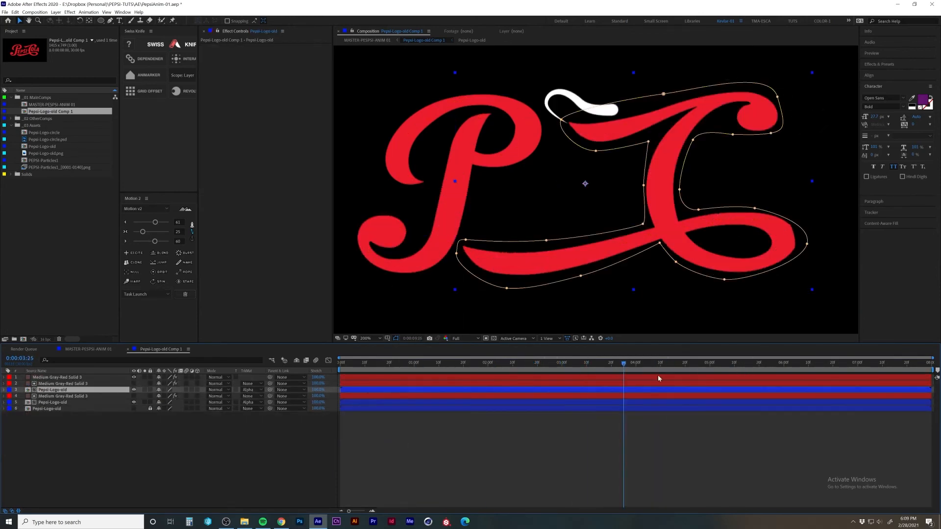
scroll(710, 231, right, 3)
key(g)
scroll(656, 216, up, 1)
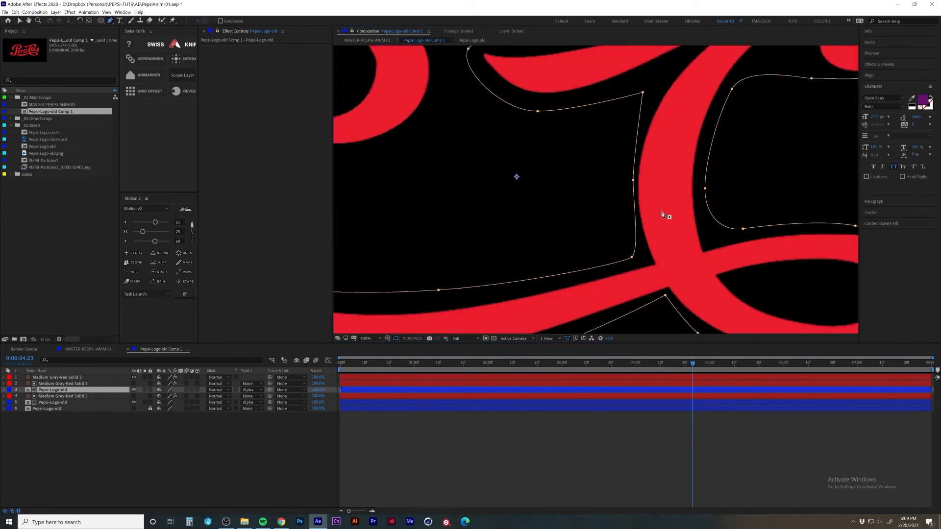
drag(575, 235, 520, 217)
drag(498, 222, 529, 236)
drag(584, 248, 582, 192)
scroll(588, 221, up, 1)
drag(592, 192, 611, 190)
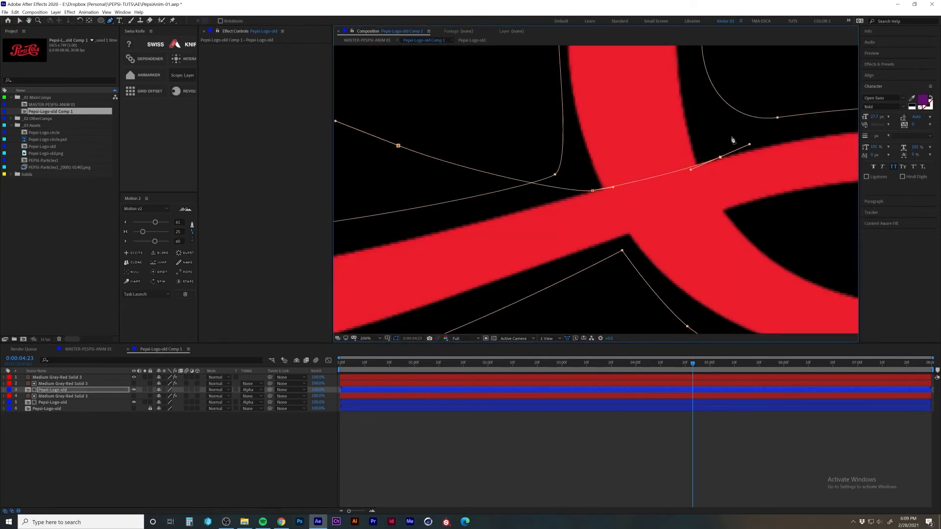
Close the mask around the C's stem and upper curl above the crossing and set Mask 2 to Subtract
scroll(730, 147, down, 2)
drag(730, 159, 746, 138)
drag(606, 57, 591, 60)
click(541, 204)
drag(490, 103, 535, 136)
key(m)
click(165, 409)
click(175, 431)
Draw a third mask along the swash's lower edge around the C's lower loop and set it to Subtract
scroll(636, 234, up, 1)
click(584, 248)
scroll(549, 144, up, 1)
drag(689, 200, 714, 192)
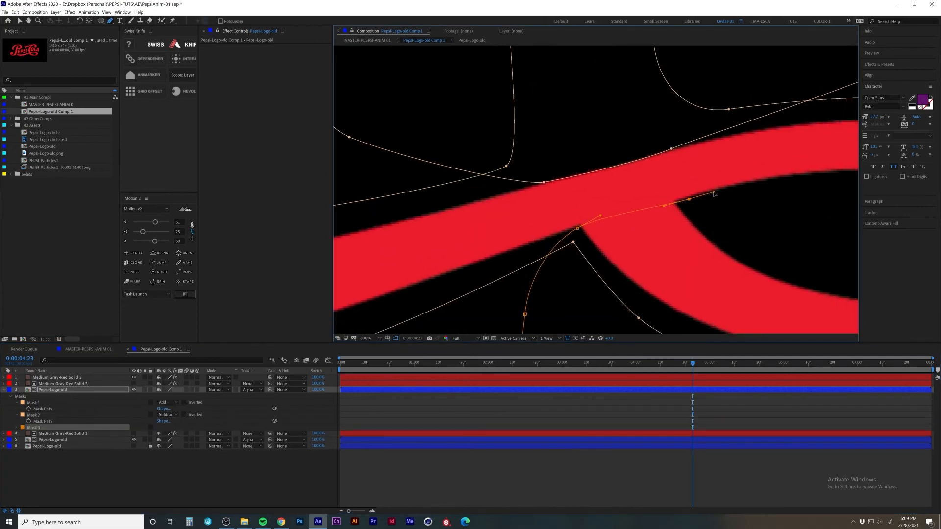
scroll(714, 194, down, 1)
drag(652, 175, 684, 194)
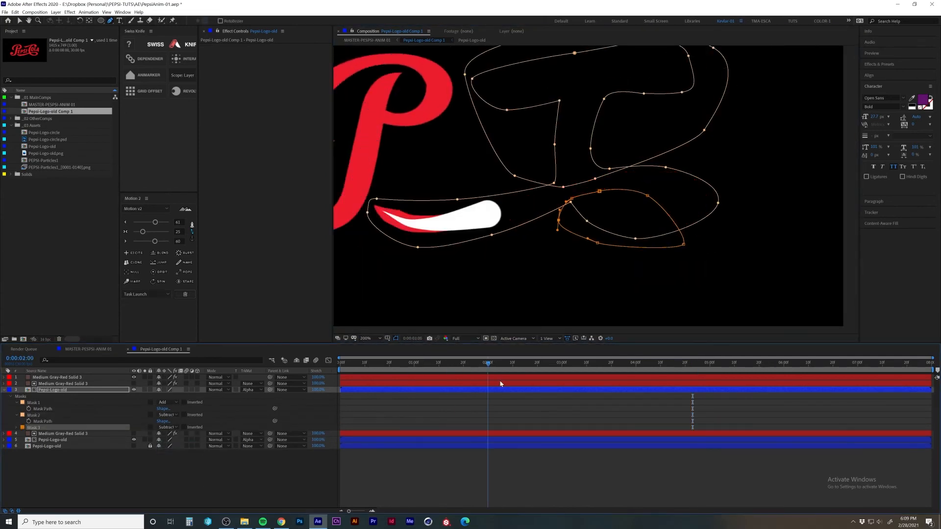
Duplicate the masked logo and matte pair, solo the upper logo copy, and set Masks 2 and 3 to Add and Mask 1 to None
click(144, 390)
click(124, 391)
key(m)
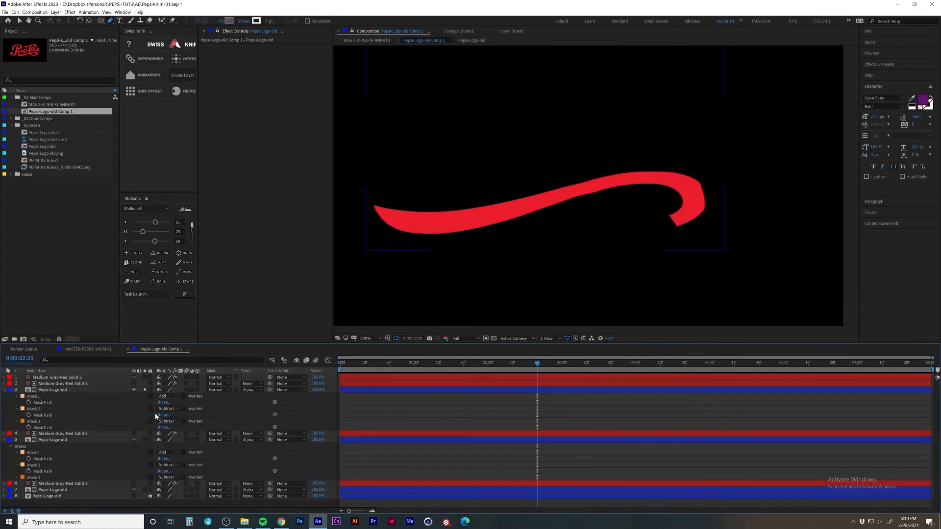
click(167, 409)
click(172, 416)
click(167, 422)
click(172, 428)
click(169, 396)
click(177, 409)
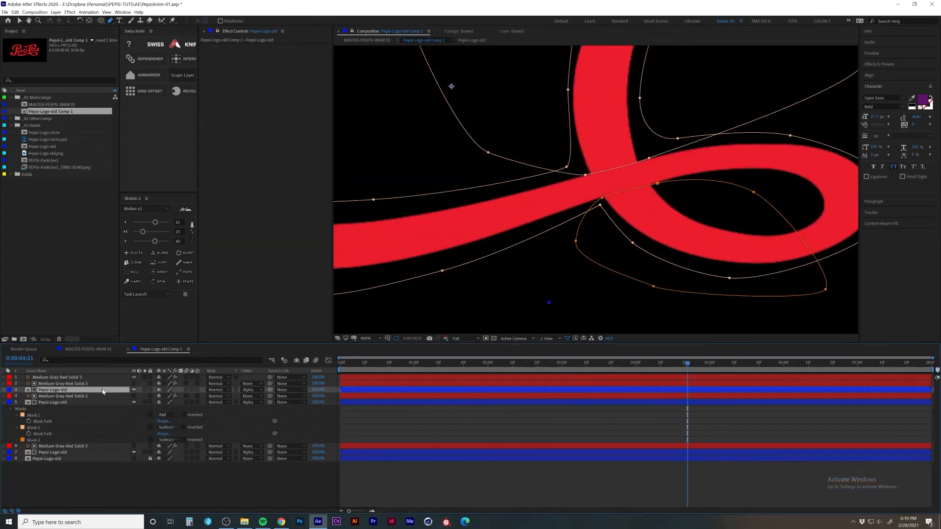
Adjust the Mask Expansion of Masks 2 and 3 on the upper logo copy to close the seams and preview the animation
key(m)
key(m)
click(140, 453)
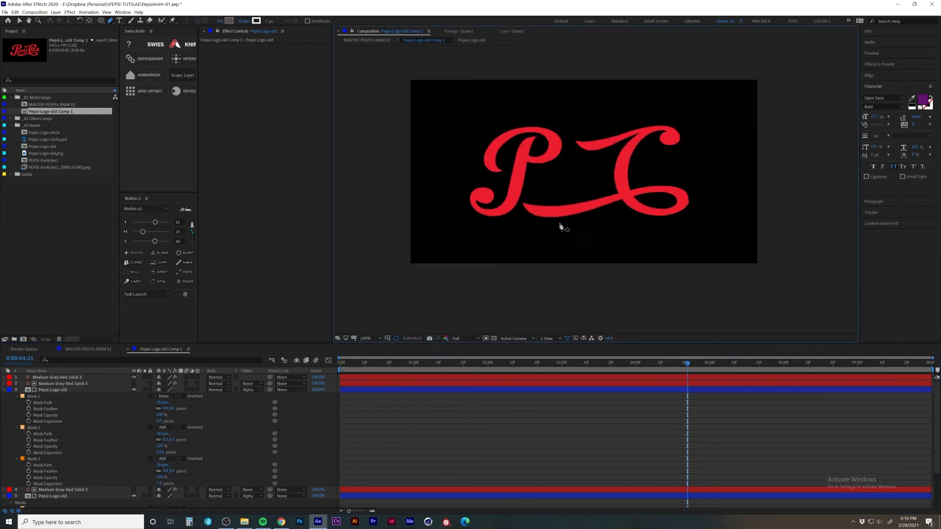
key(space)
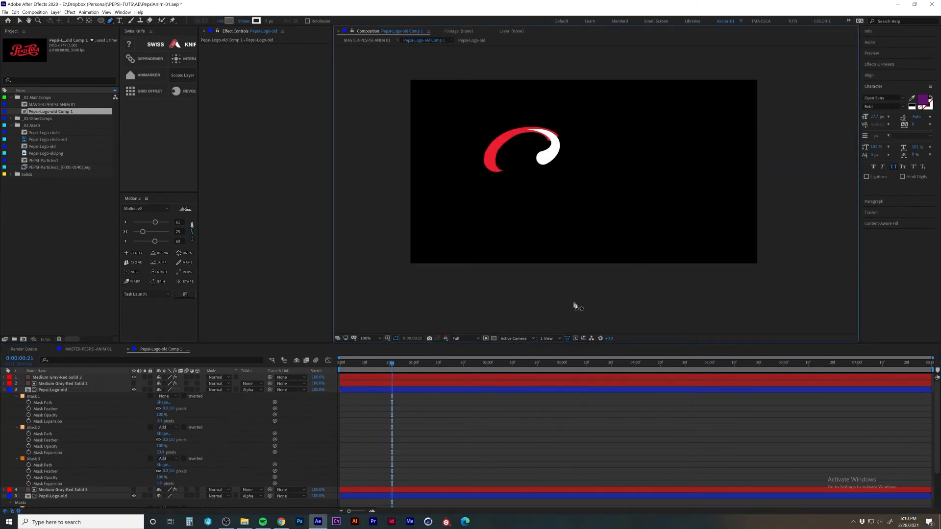
Isolate the upper masked logo copy and delete its unused Mask 1
drag(505, 364, 530, 371)
click(4, 390)
click(53, 390)
key(m)
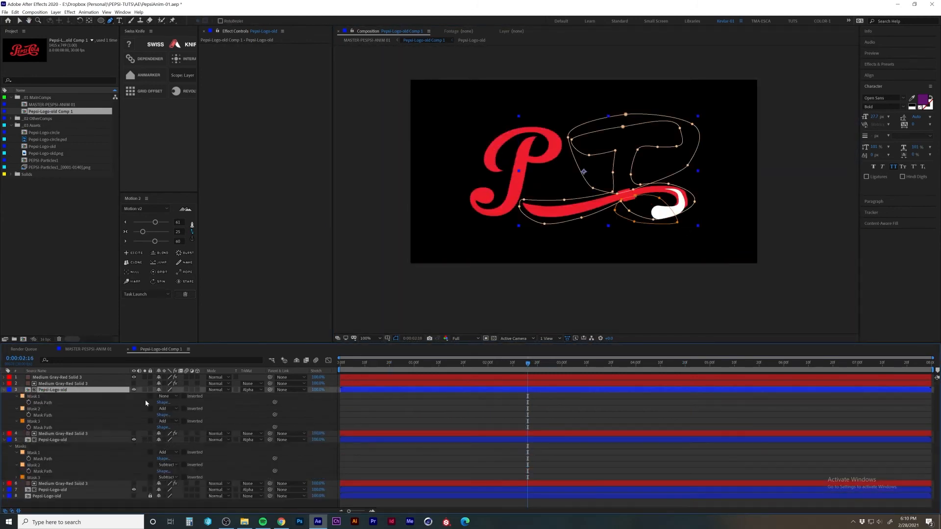
click(145, 390)
click(57, 401)
key(Delete)
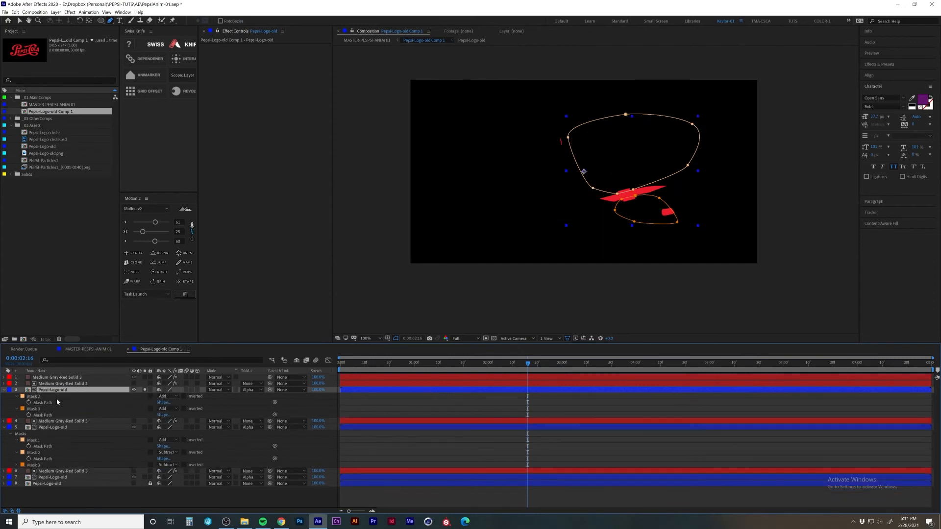
Set Mask 2's Mask Expansion to 0 pixels on the upper logo copy, end its solo view and scrub through the reveal
key(m)
key(m)
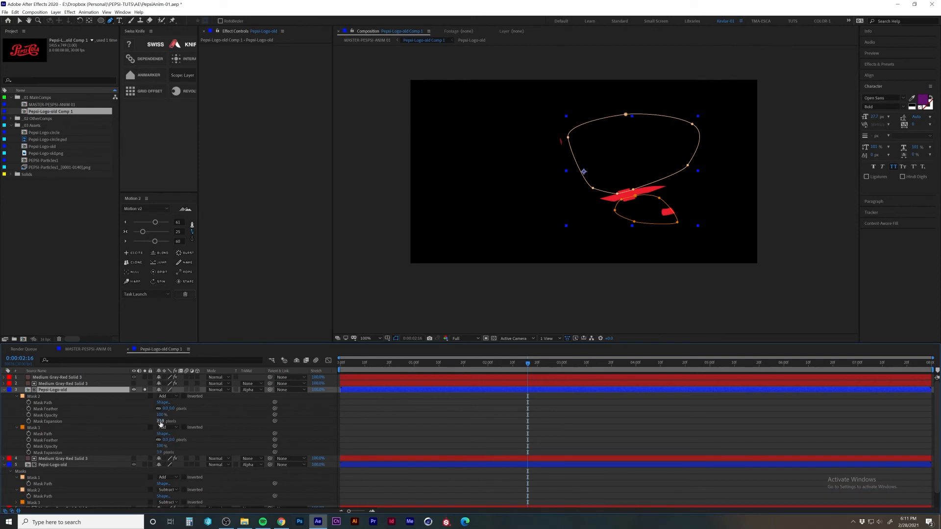
click(160, 422)
text(0)
key(Return)
click(321, 444)
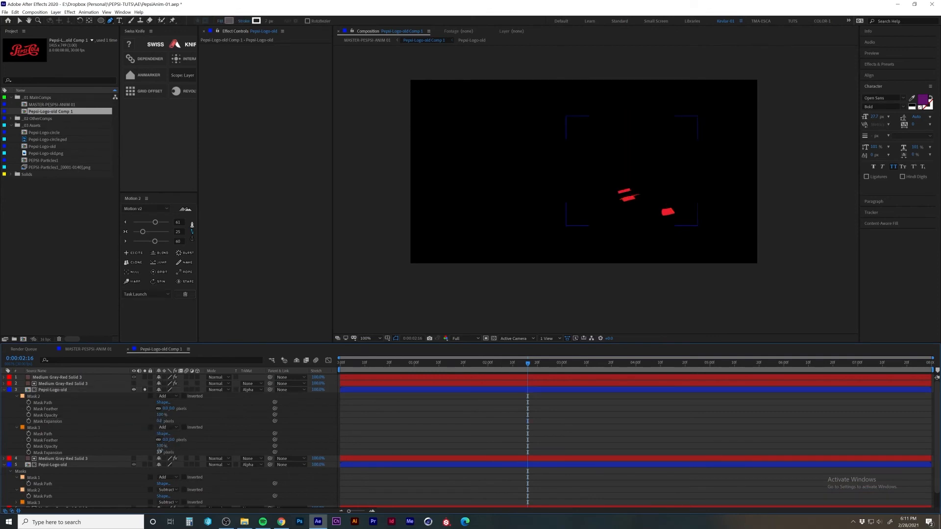
click(145, 390)
drag(416, 364, 597, 376)
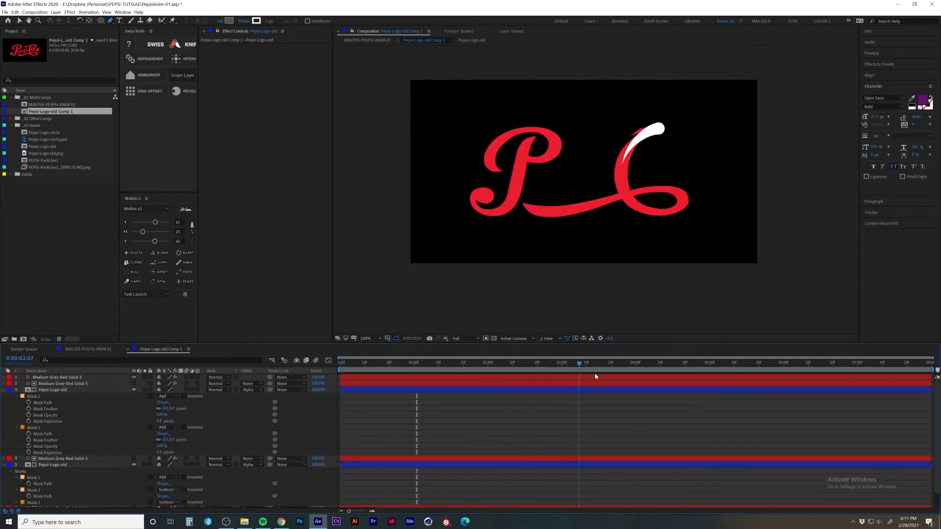
Examine how the upper and middle masked logo copies contribute around 0:00:02:15 by isolating and hiding them in turn
click(145, 464)
click(145, 464)
click(84, 389)
drag(518, 364, 525, 374)
key(ctrl+a)
click(4, 390)
click(119, 396)
click(118, 391)
click(145, 390)
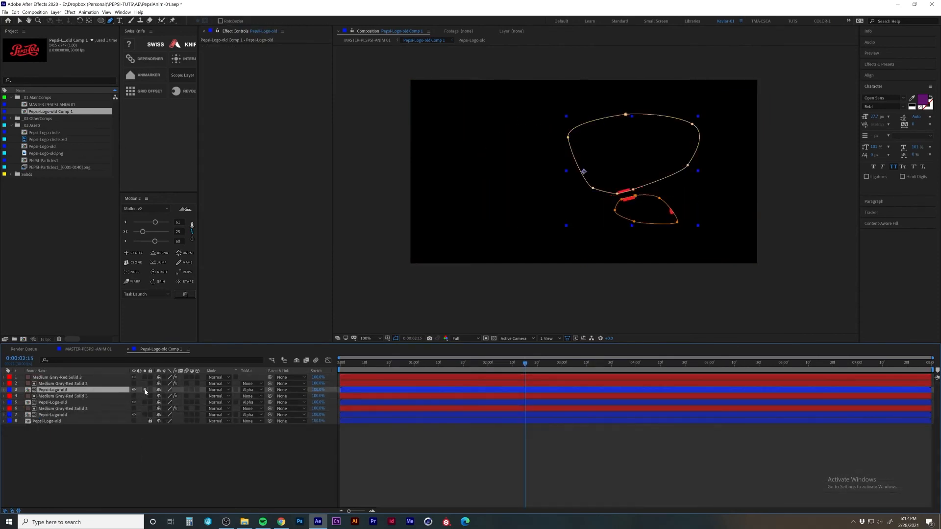
click(145, 390)
click(134, 402)
click(134, 403)
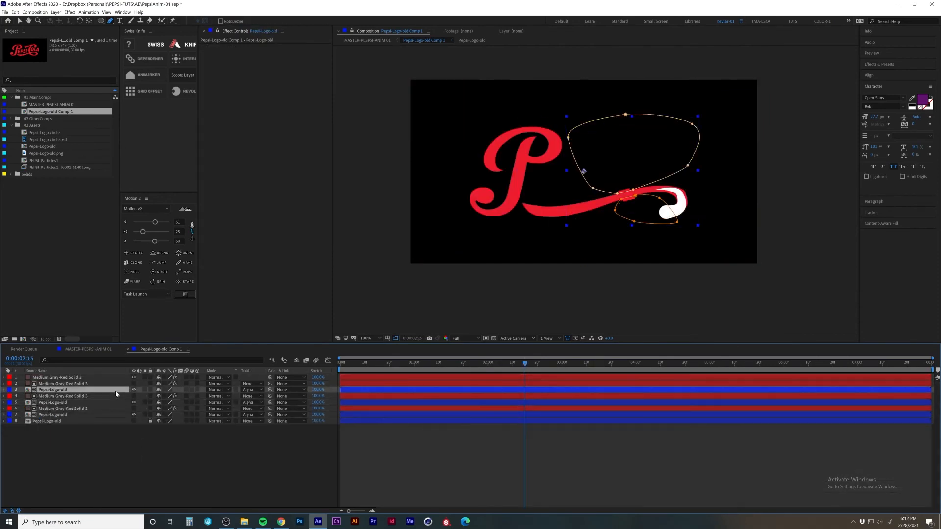
Delete the points over the P and the swash from the stroke path of the upper logo copy's matte solid
click(73, 384)
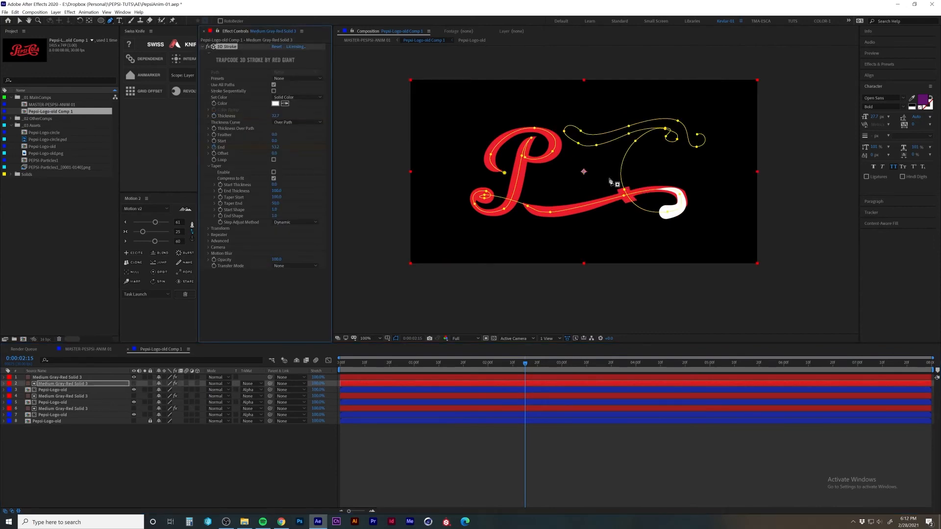
key(m)
key(m)
key(v)
drag(451, 99, 531, 204)
key(ctrl+z)
drag(456, 118, 558, 245)
key(Delete)
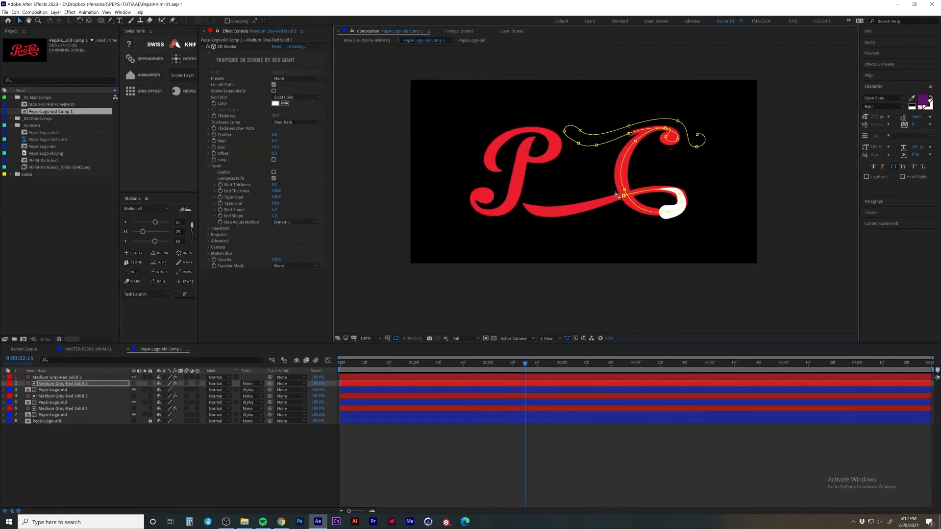
Lower the 3D Stroke End value at the first keyframe of the upper matte solid
key(u)
drag(526, 364, 442, 368)
key(k)
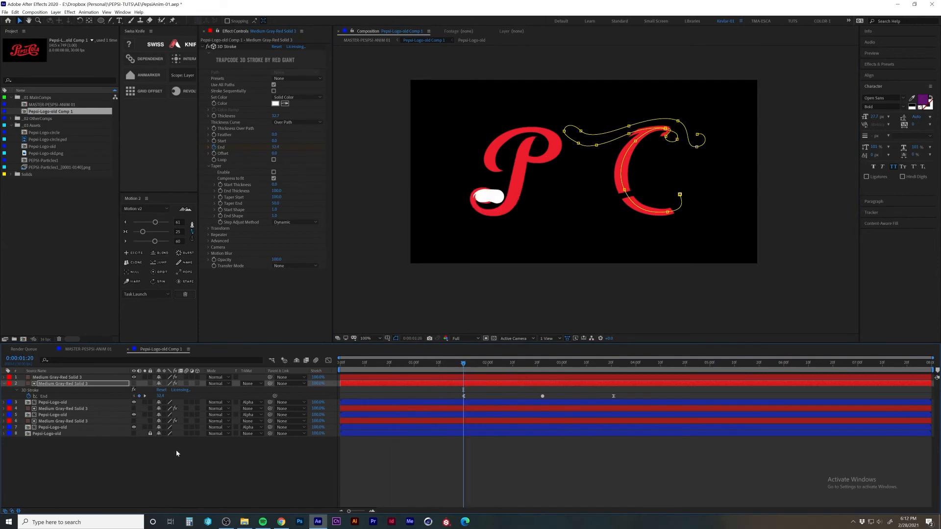
drag(160, 396, 156, 402)
Shift the upper matte's End keyframes so the first one sits at 0:00:02:15, and preview the reveal
click(530, 364)
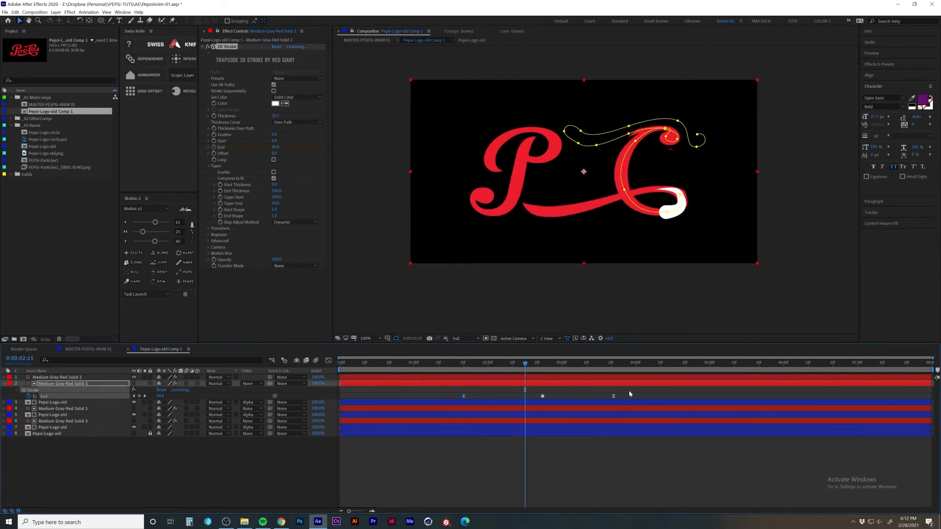
drag(629, 391, 457, 398)
drag(464, 396, 588, 367)
click(586, 392)
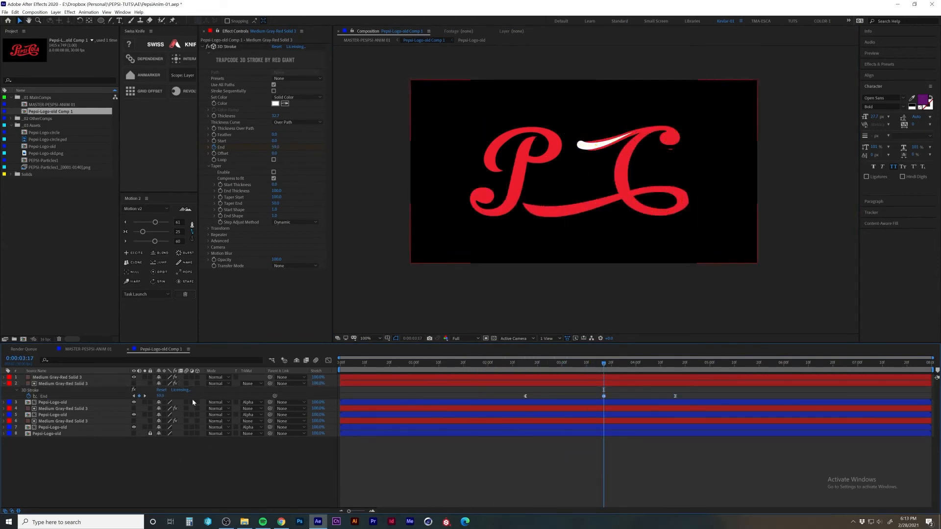
click(329, 462)
key(Home)
key(space)
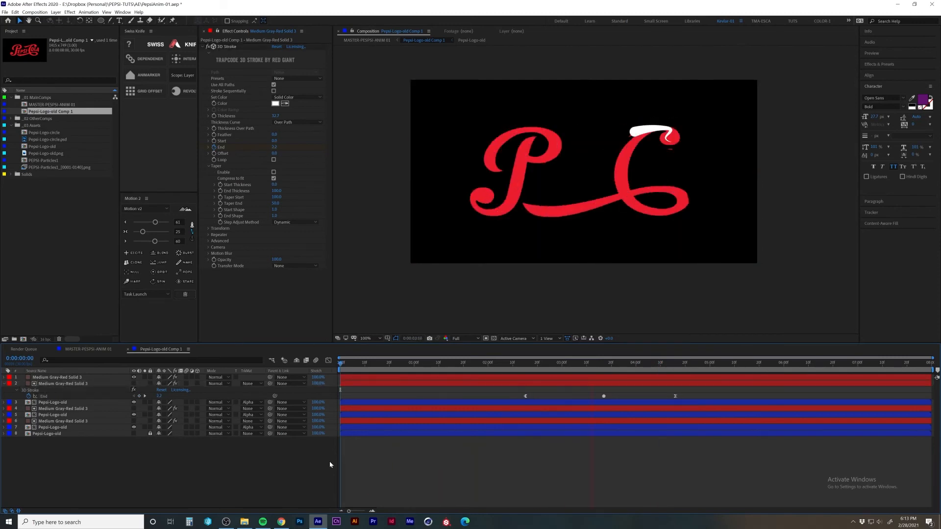
key(space)
drag(588, 364, 656, 364)
click(612, 384)
click(122, 403)
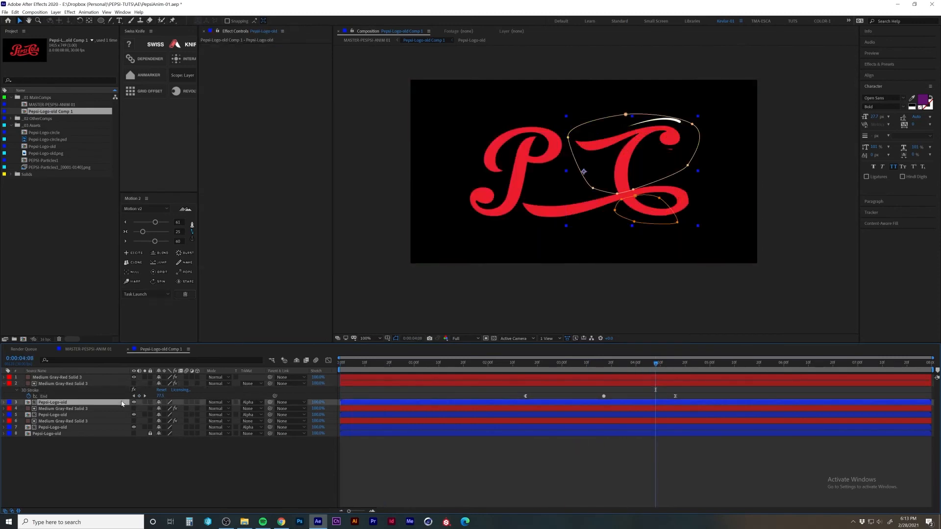
drag(687, 166, 694, 172)
key(ctrl+z)
double_click(126, 403)
key(ctrl+w)
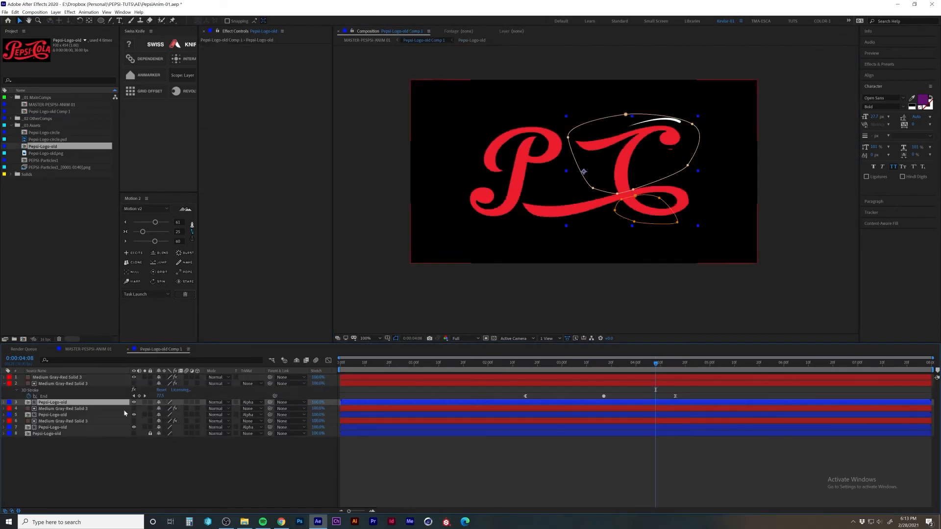
Pull the upper logo copy's mask point below the C's curl inward and preview the animation
click(124, 384)
click(122, 402)
drag(688, 166, 669, 167)
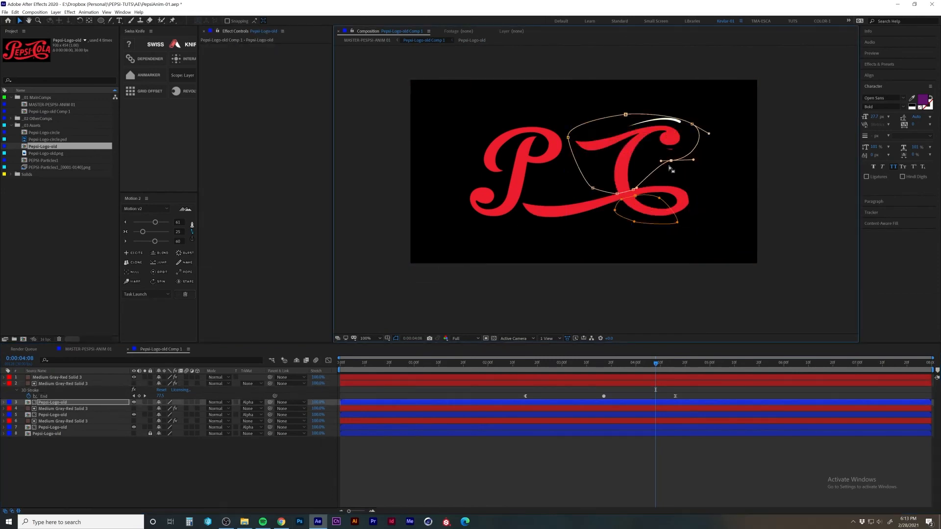
click(743, 194)
key(space)
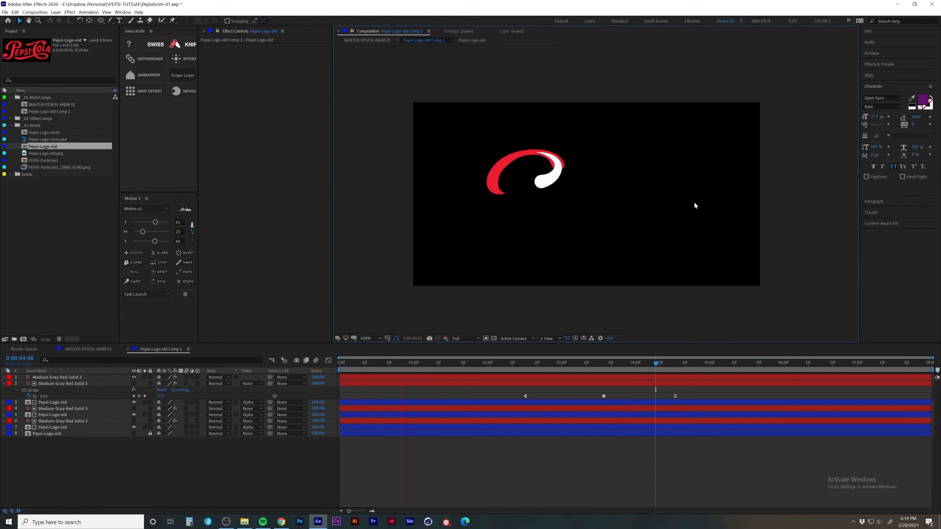
Add a point to the upper logo copy's mask so it follows the C's inner curve, and preview the reveal
click(657, 152)
scroll(657, 152, up, 2)
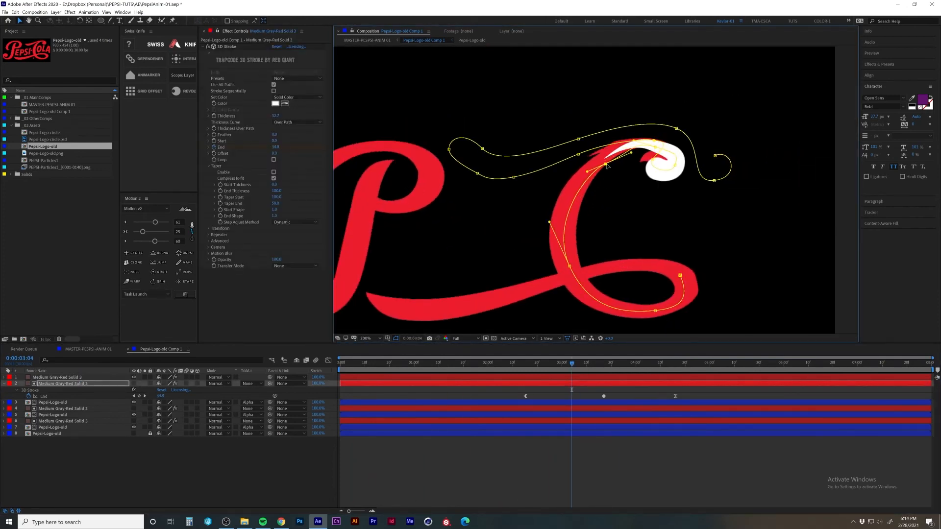
key(ctrl+Down)
key(g)
drag(627, 210, 600, 196)
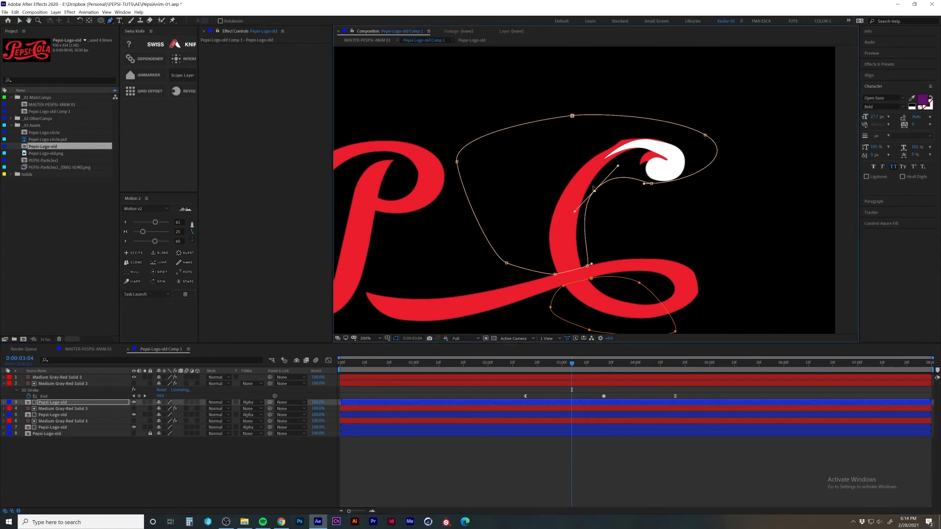
scroll(548, 168, down, 1)
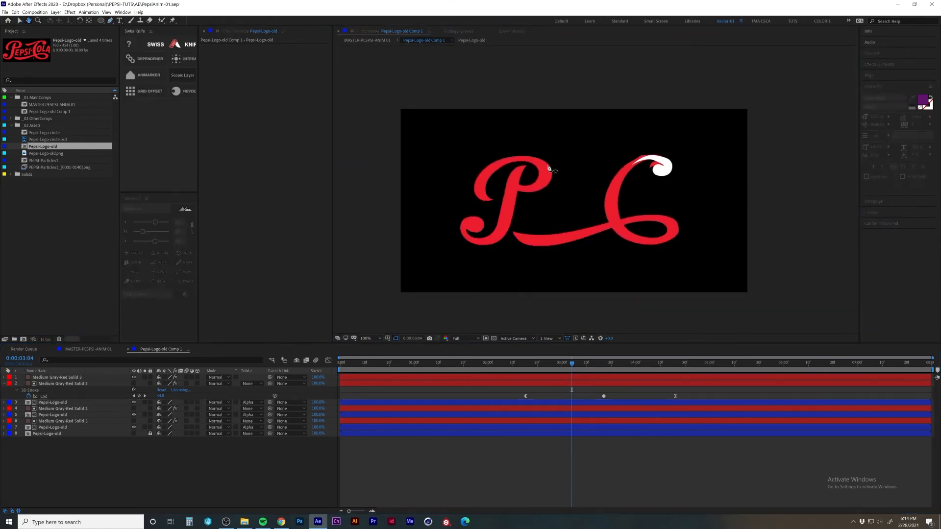
key(space)
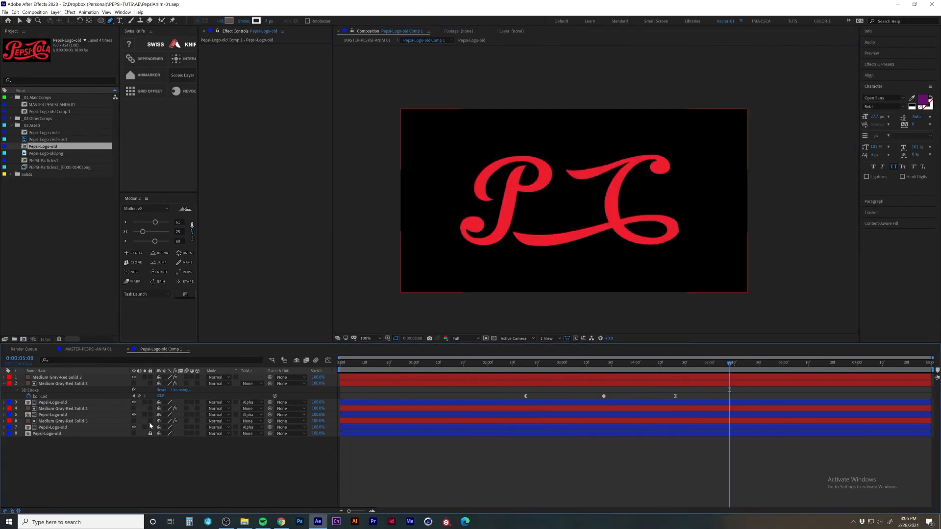
Unlock and duplicate the full logo layer at the bottom of the layer stack
click(134, 433)
key(ctrl+d)
click(5, 384)
click(115, 377)
click(134, 420)
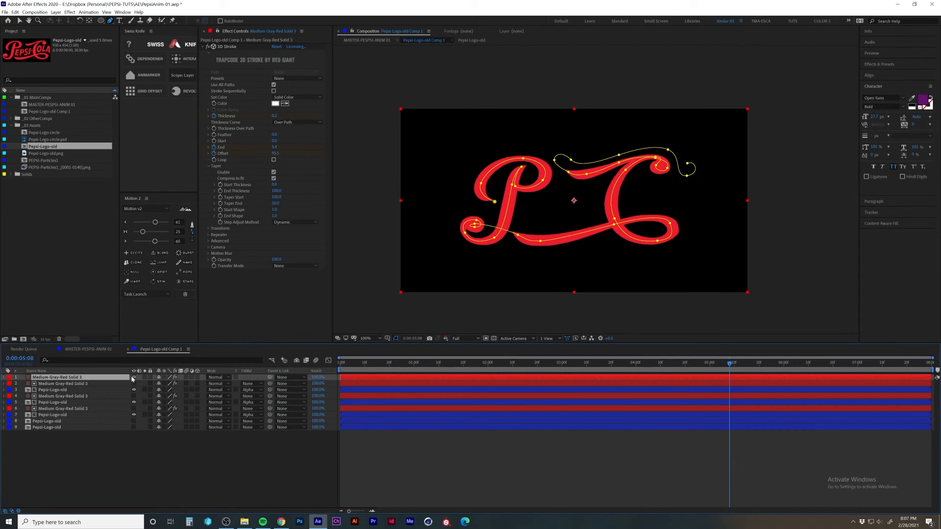
Give the seven stroke, matte and masked logo layers a pale green label and solo the upper full logo layer
shift+click(45, 415)
click(9, 415)
click(42, 363)
click(49, 421)
click(134, 421)
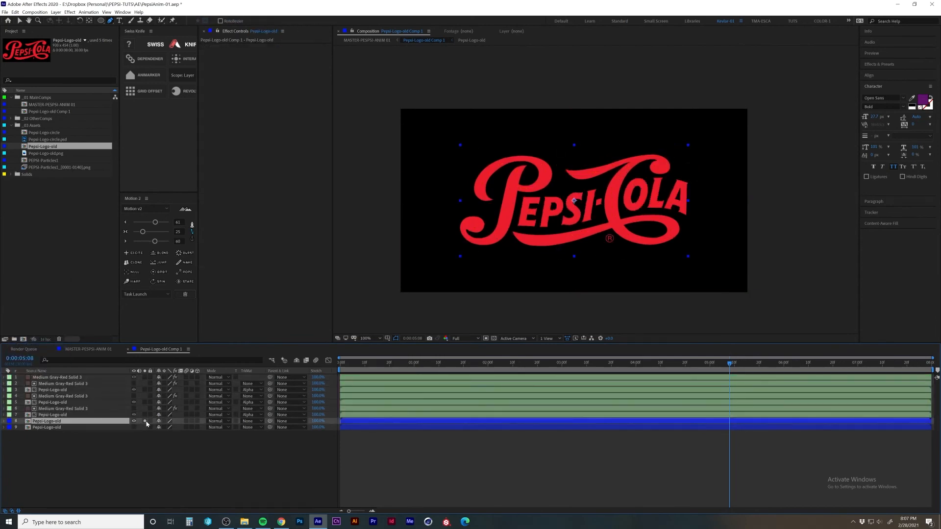
Draw a closed mask around the letters EPSI and the hyphen on the soloed logo and set it to None
scroll(550, 229, up, 4)
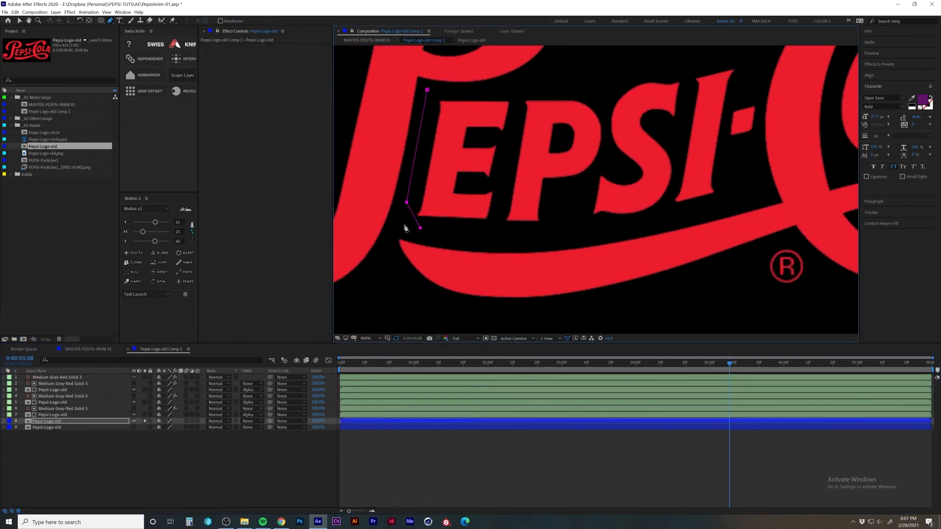
drag(652, 219, 664, 217)
drag(749, 194, 753, 192)
drag(761, 126, 692, 159)
click(358, 122)
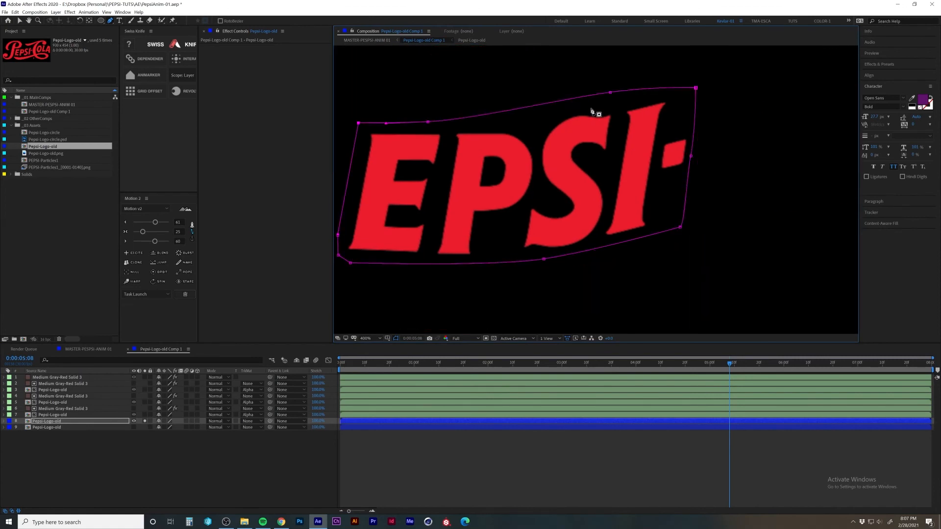
drag(592, 111, 490, 119)
key(m)
click(168, 433)
click(169, 435)
Draw a second closed mask around the letters OLA on the soloed logo
drag(693, 80, 540, 132)
drag(526, 226, 540, 257)
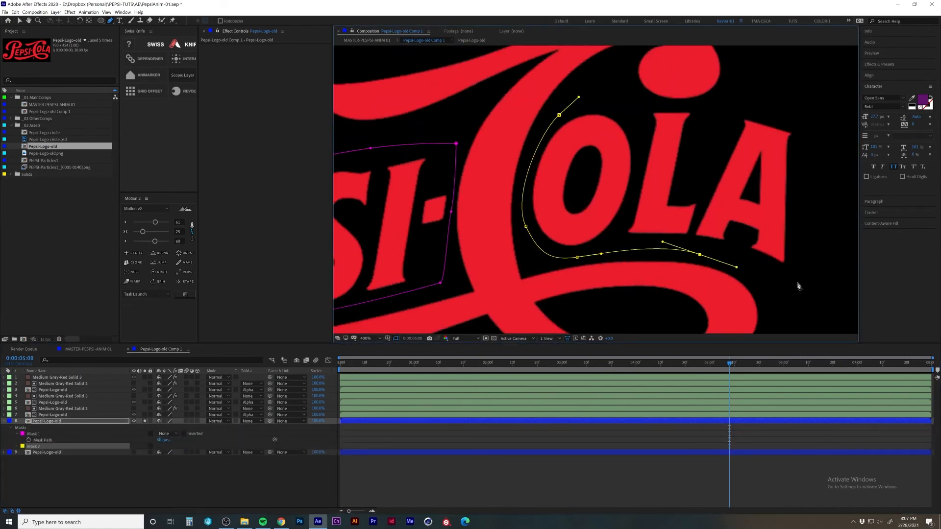
drag(738, 131, 723, 201)
drag(685, 178, 647, 174)
click(545, 185)
scroll(545, 187, down, 1)
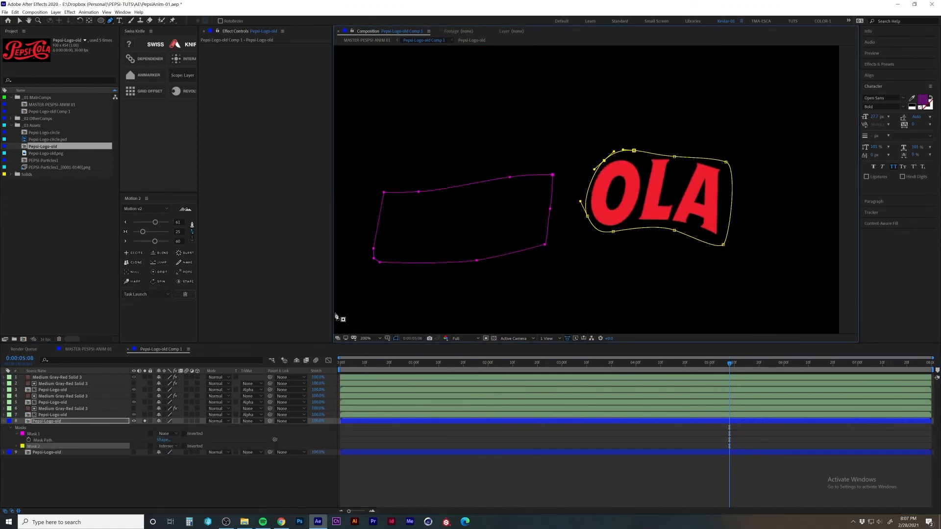
Set both letter masks to Add and pre-compose the masked logo layer as "epsi ola"
click(168, 434)
click(170, 449)
click(168, 447)
click(170, 461)
click(108, 420)
key(ctrl+shift+c)
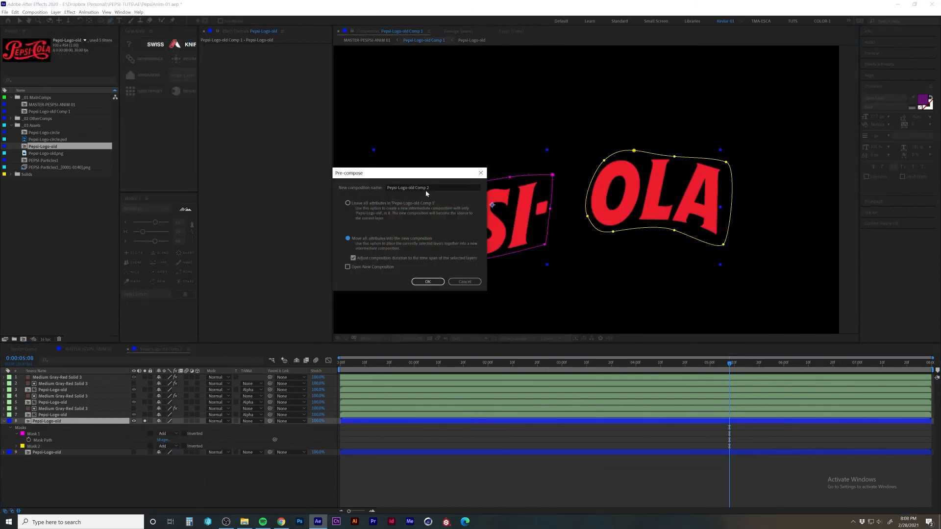
key(Return)
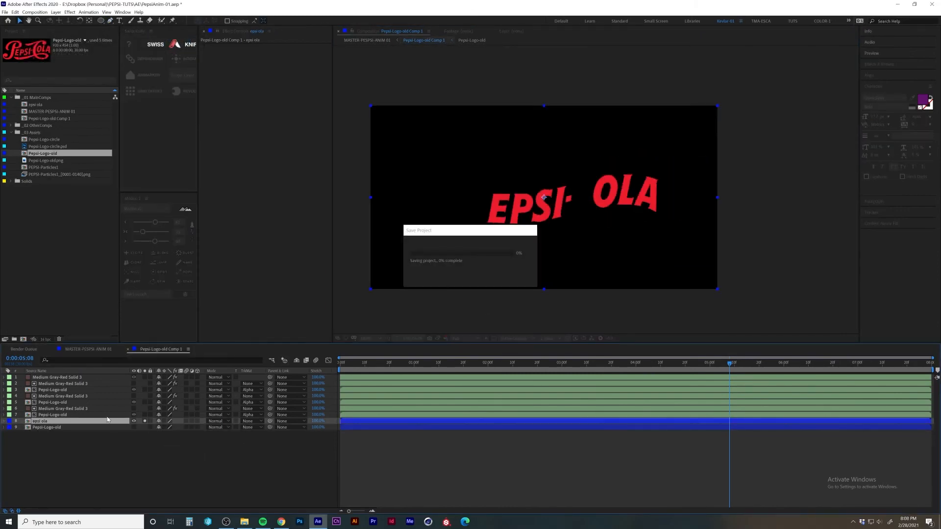
Apply the Plugin Everything AutoFill effect to the epsi ola layer and open its Point Count options
click(68, 13)
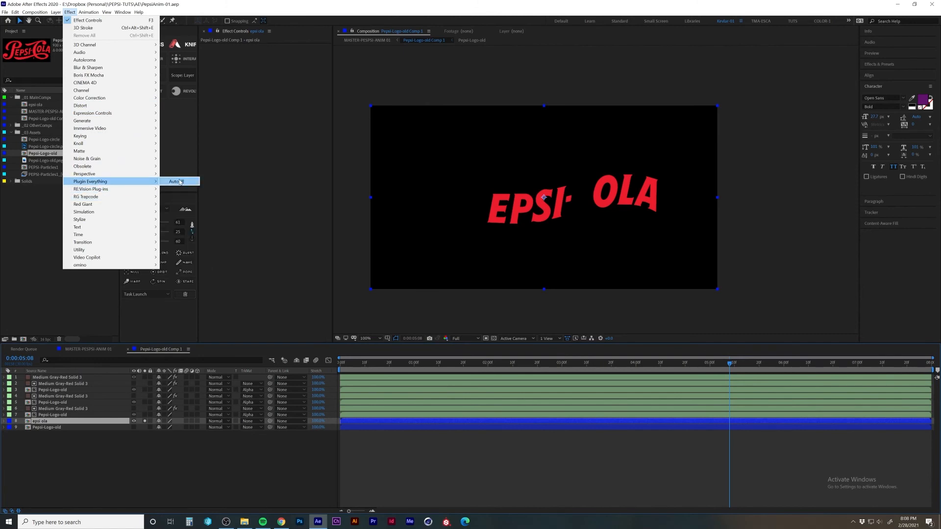
click(178, 181)
scroll(531, 226, up, 2)
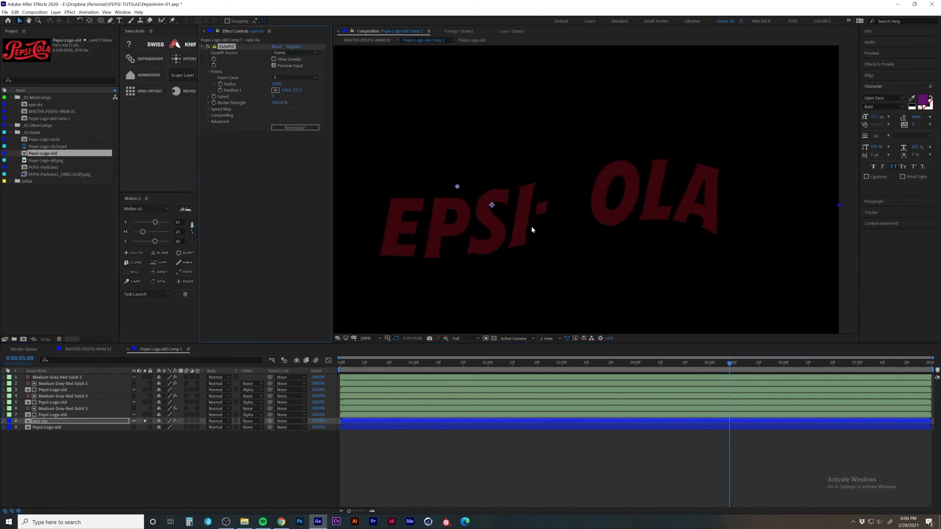
click(279, 78)
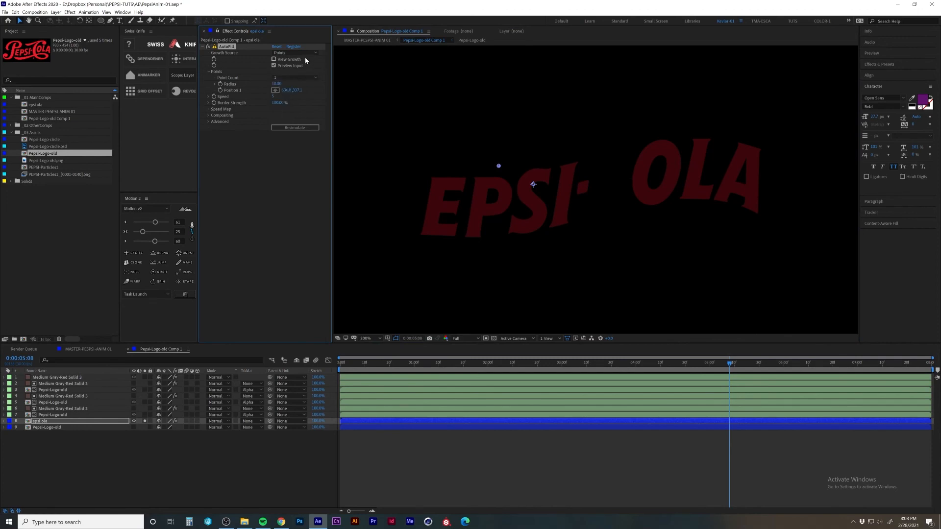
click(302, 77)
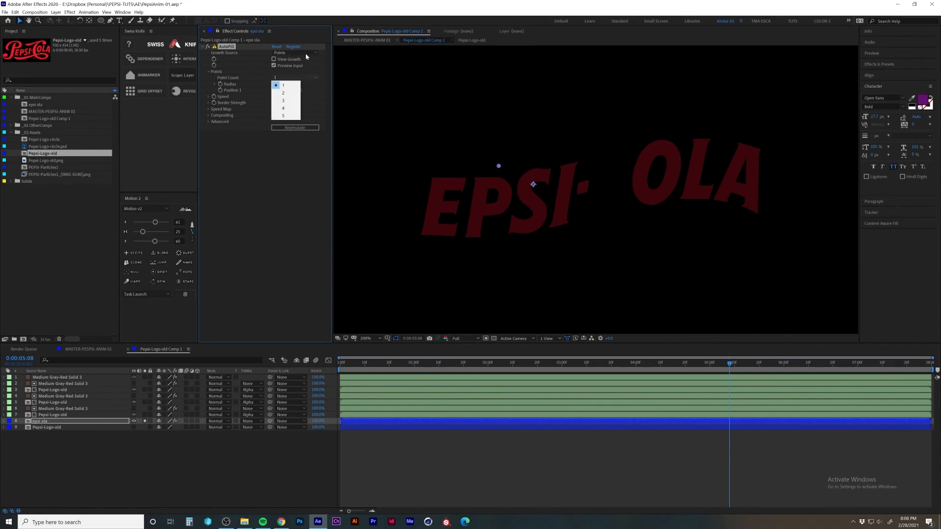
Set AutoFill's Growth Source to Noise and scrub the timeline to check the letters filling in
click(305, 53)
click(305, 53)
click(304, 65)
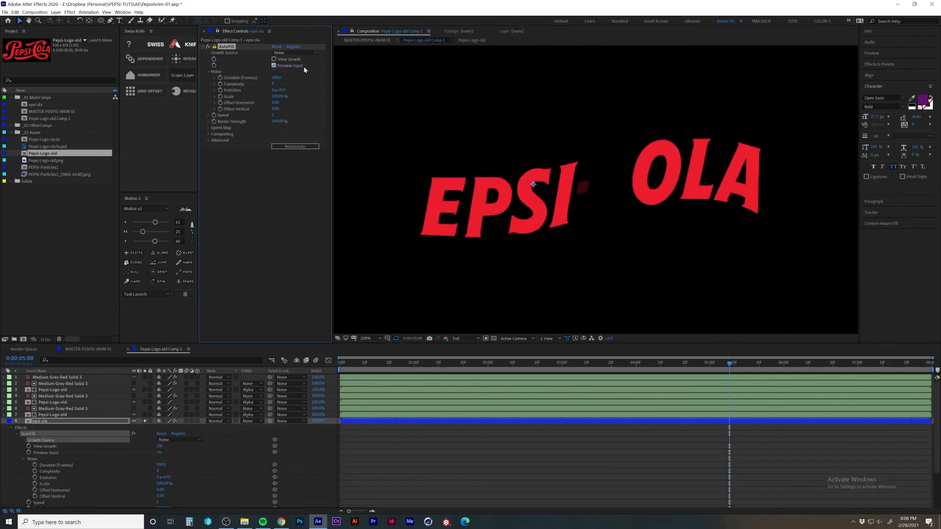
click(362, 370)
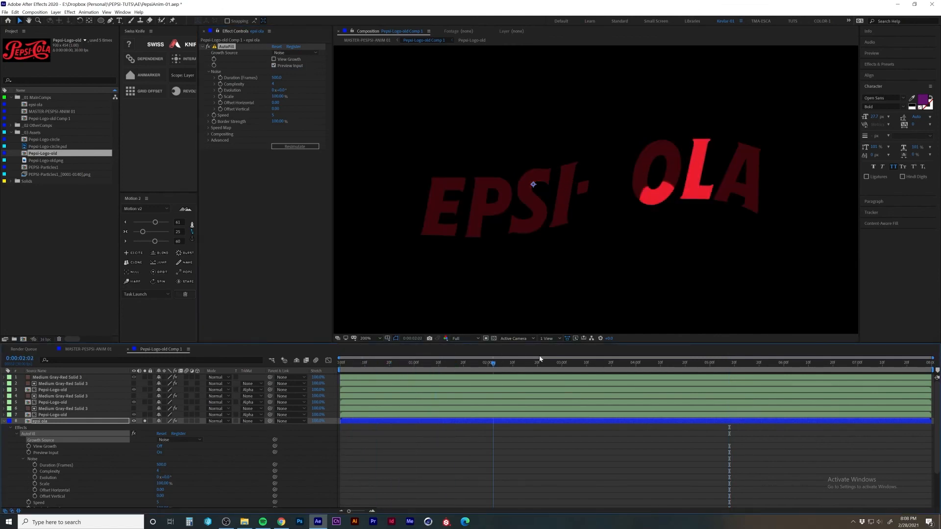
Set the AutoFill noise Scale to 25% and scrub the opening frames to check how the letters fill
click(587, 363)
click(360, 366)
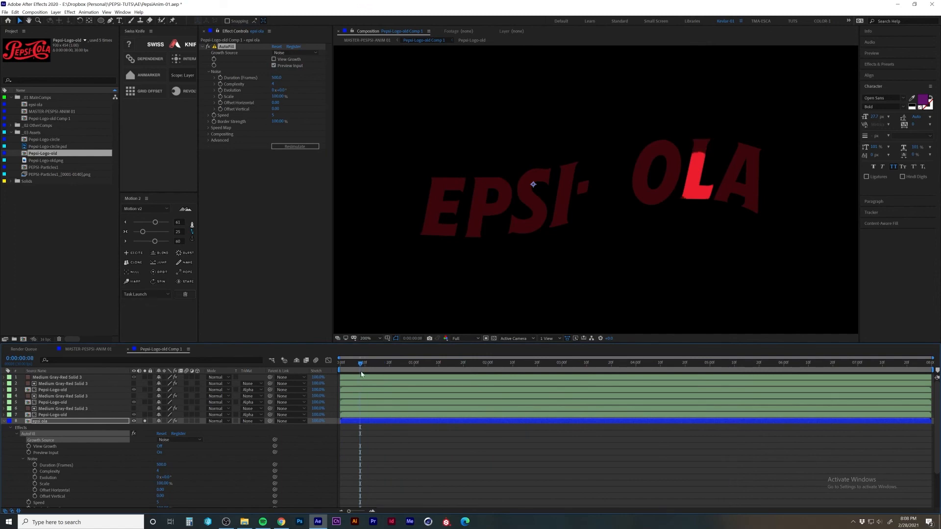
click(274, 84)
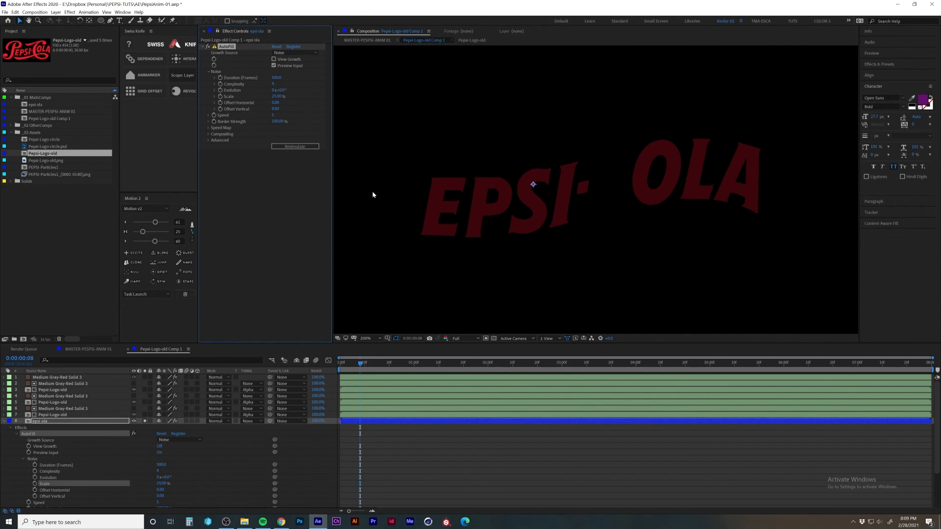
drag(360, 365, 344, 373)
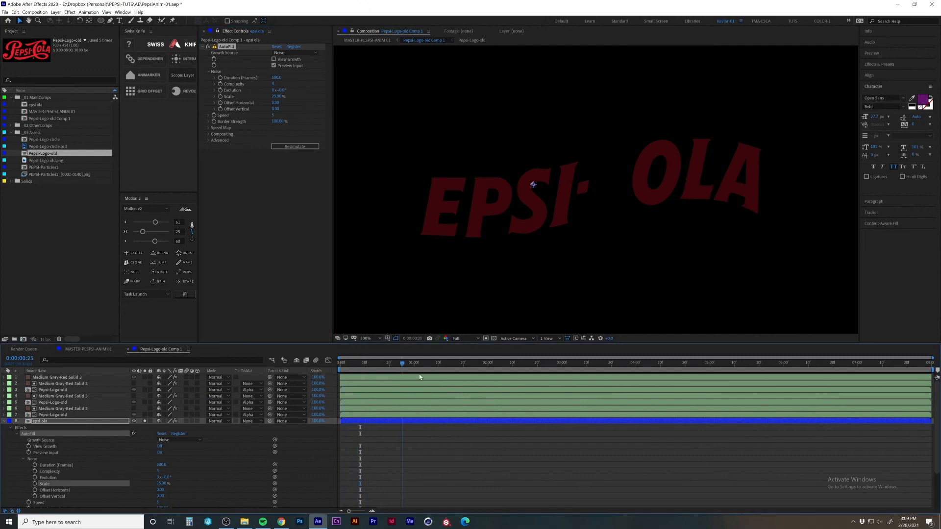
drag(419, 377, 274, 363)
Set AutoFill's Border Strength to 75% and its noise Scale to 10%, and preview the letter growth
click(276, 121)
text(75)
key(Return)
click(277, 96)
text(10)
key(Return)
key(space)
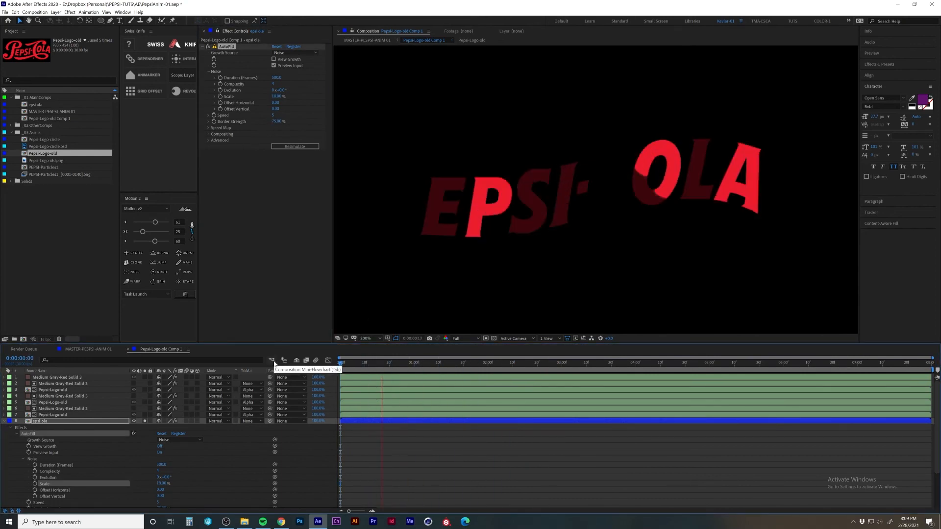
key(space)
Purge all memory and disk cache, and replay the epsi ola letter growth
click(15, 12)
mouse_move(35, 156)
click(169, 156)
key(Return)
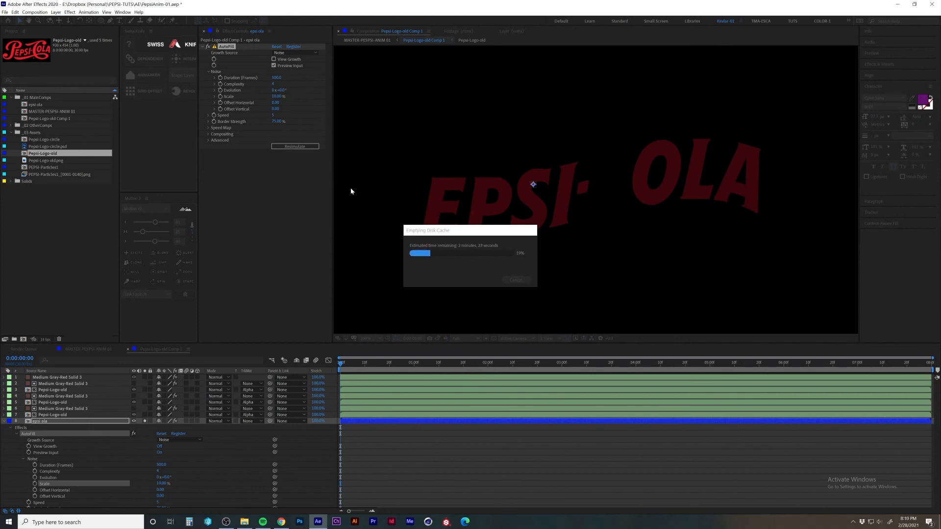
key(space)
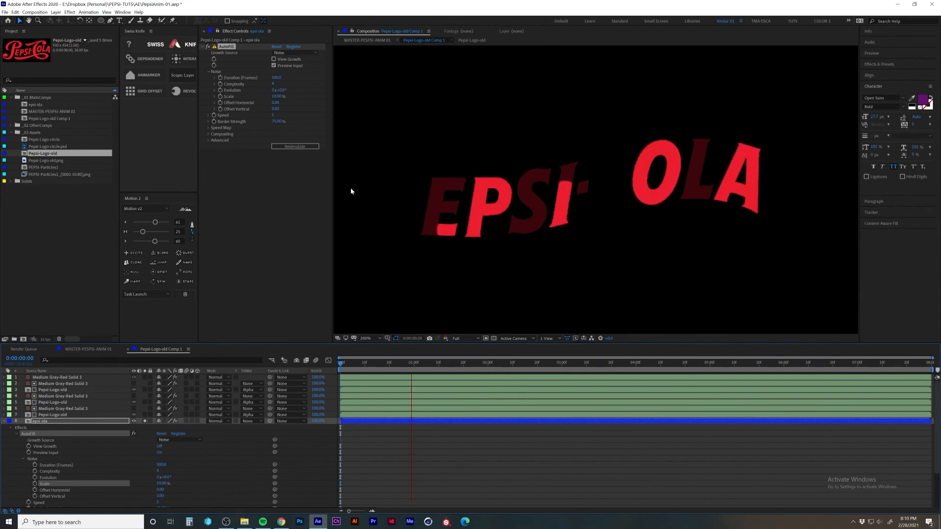
key(space)
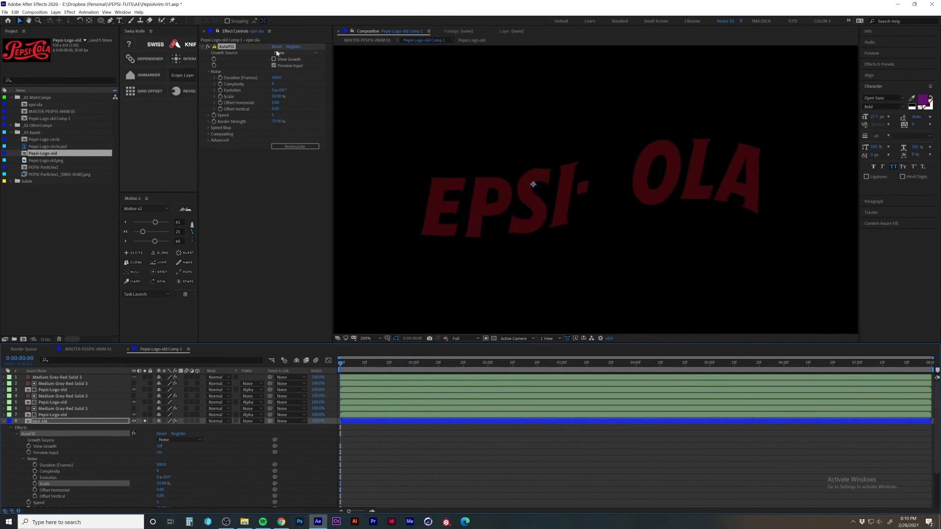
Set AutoFill's Growth Source to Points and place growth points at the bases of the S, O and A
click(294, 52)
click(287, 66)
click(511, 228)
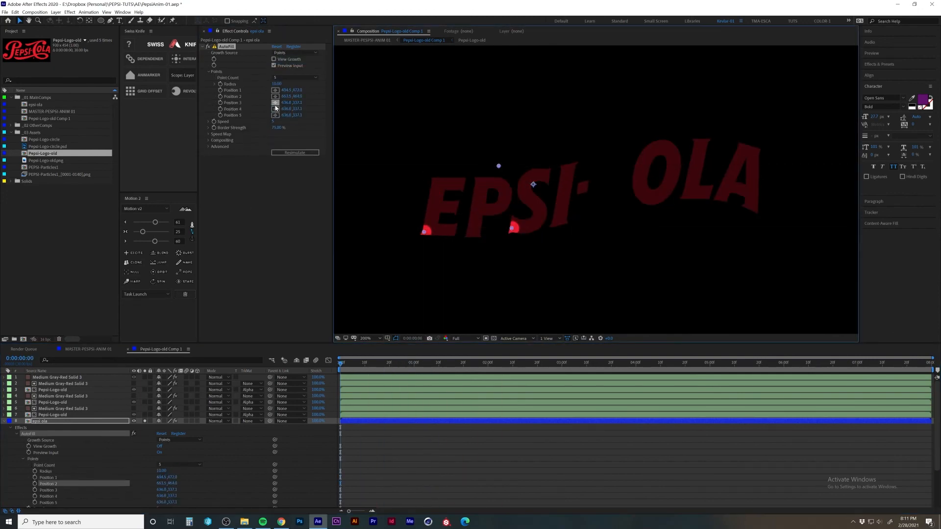
click(275, 109)
click(582, 190)
click(275, 108)
click(651, 206)
click(275, 115)
click(713, 200)
Set AutoFill's Border Strength to 25% and preview the letters growing from the points
click(274, 128)
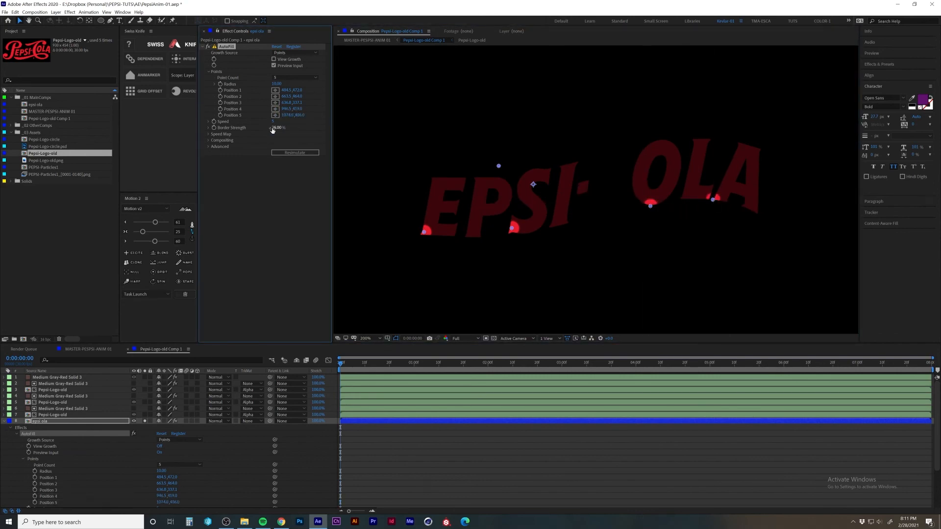
text(25)
key(Return)
click(128, 421)
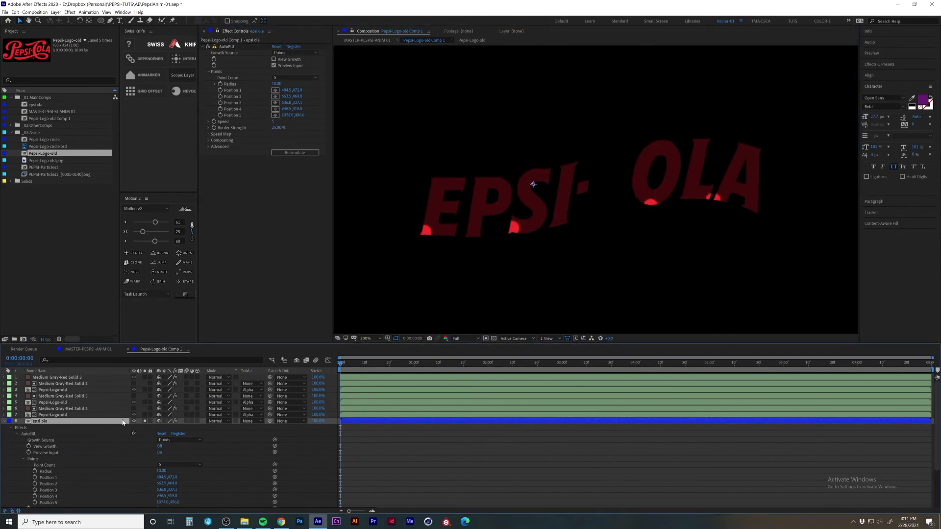
key(space)
key(space)
Unsolo the epsi ola layer and turn off AutoFill's Preview Input, checking the letters against the script strokes around 0:17
click(145, 421)
click(208, 147)
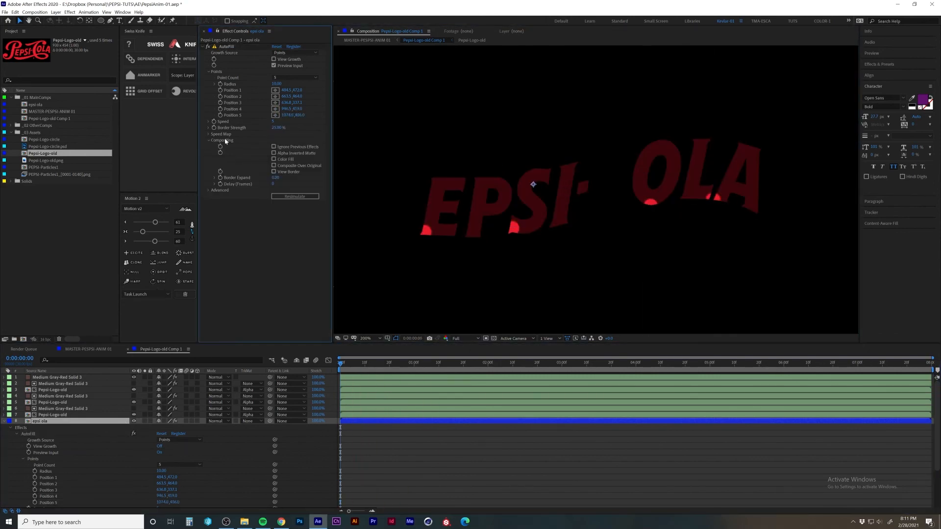
click(274, 65)
click(5, 421)
drag(341, 364, 382, 364)
Set AutoFill's Speed on the epsi ola layer to 3
click(273, 121)
text(3)
key(Return)
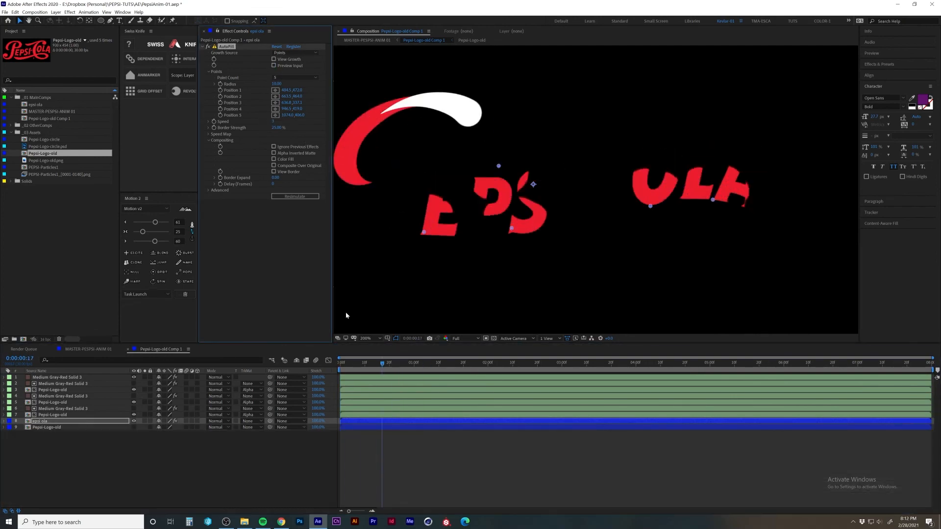
Duplicate the epsi ola layer and apply a white Fill effect (FFFFFF) to the lower copy
click(392, 419)
key(ctrl+d)
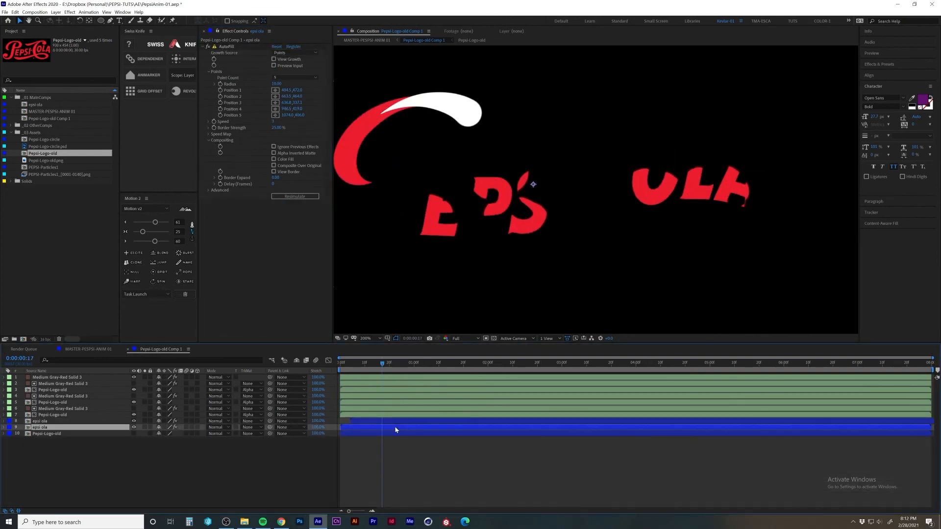
key(ctrl+space)
text(fill)
key(Return)
click(275, 221)
drag(485, 297, 436, 258)
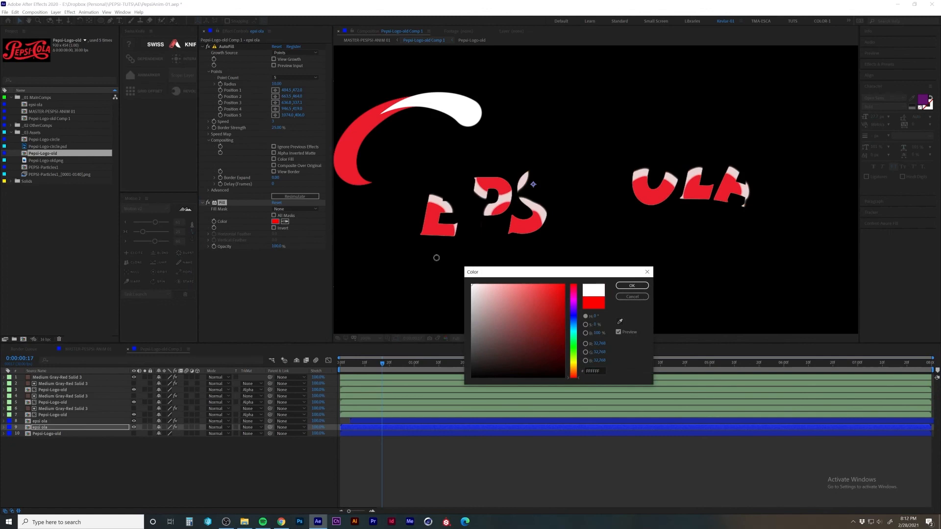
click(627, 286)
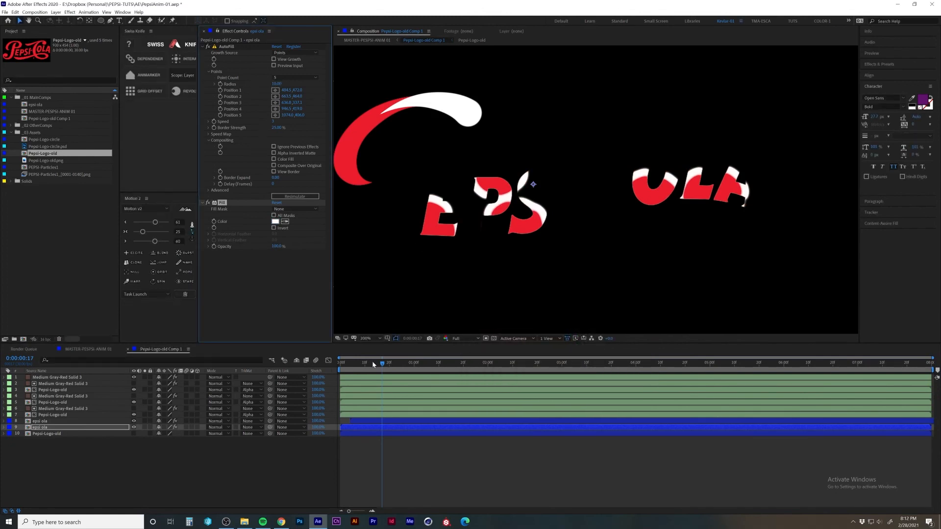
Preview the whole logo reveal and shift both epsi ola layers a few frames later in time
key(space)
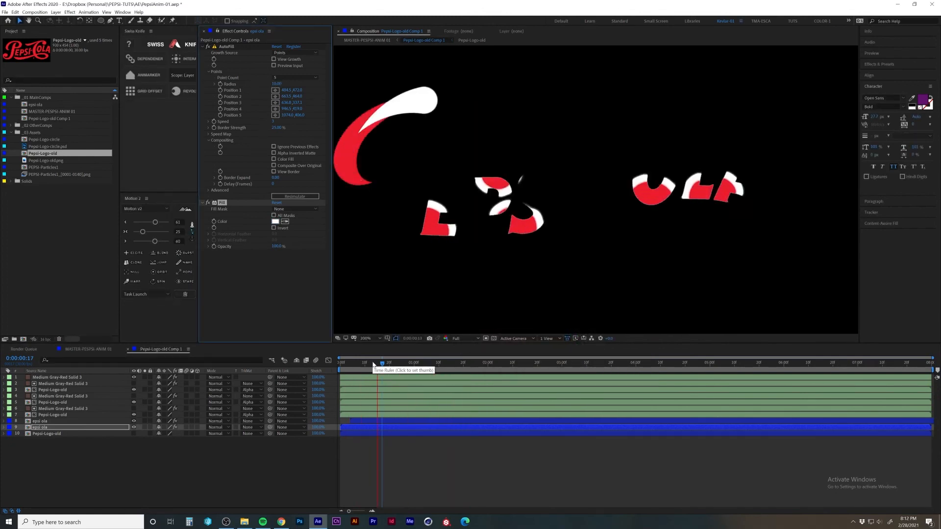
scroll(557, 251, down, 2)
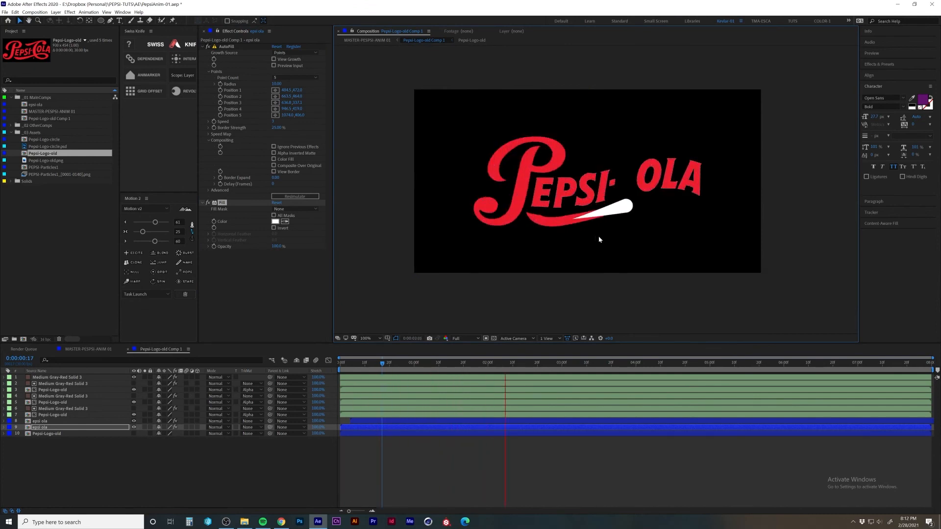
click(361, 424)
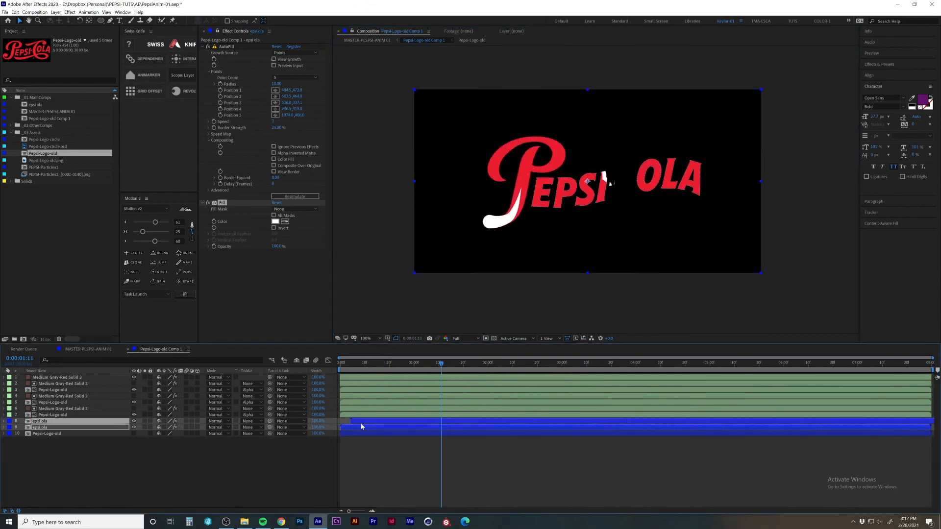
drag(367, 426, 367, 429)
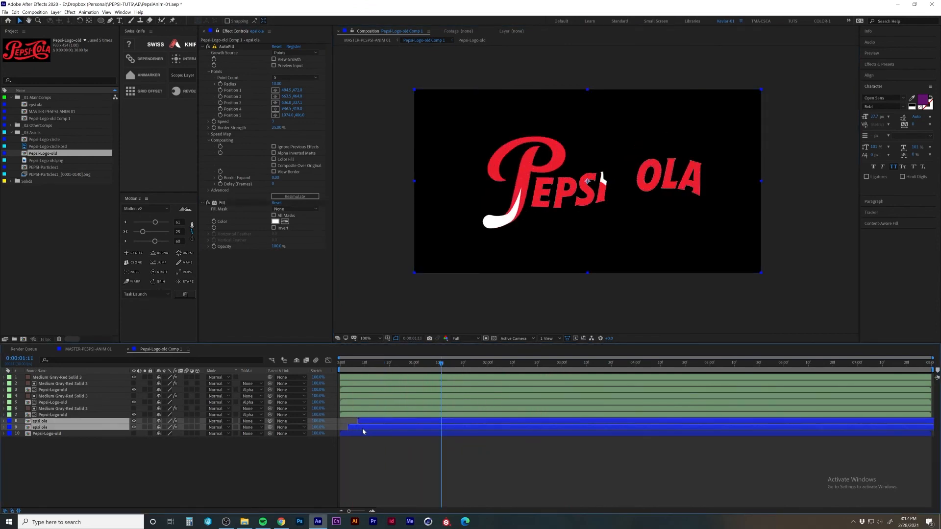
Adjust AutoFill's Speed on both epsi ola layers and preview the reveal
click(365, 422)
click(274, 123)
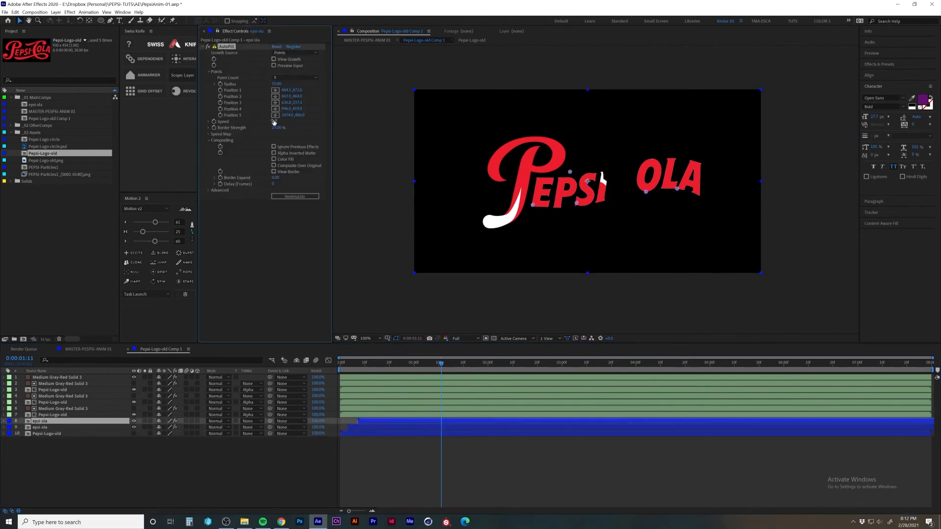
click(383, 428)
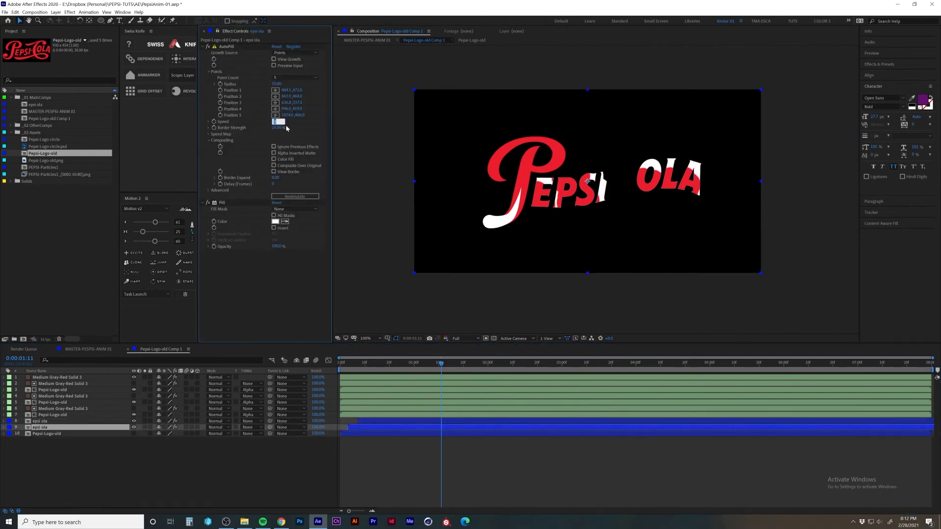
key(space)
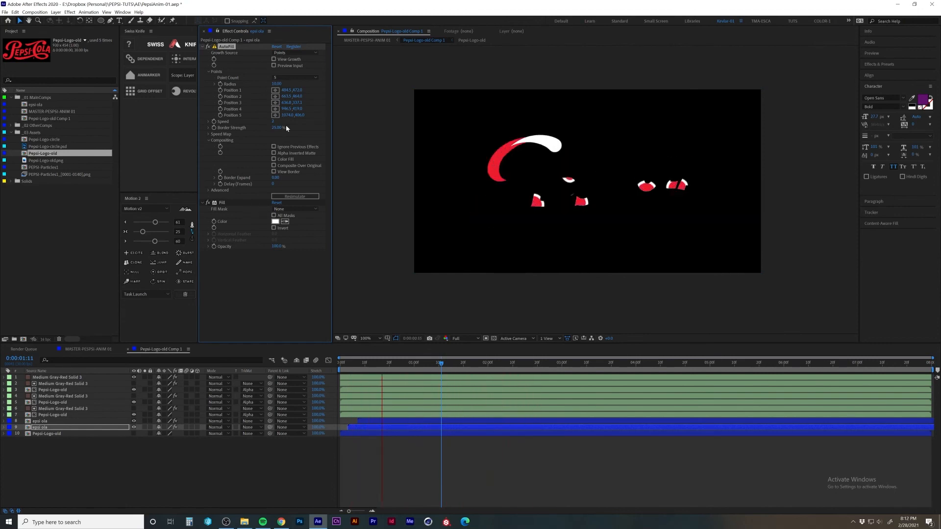
key(space)
click(311, 141)
Pre-compose the seven stroke and matte layers above the epsi ola layers as "PC"
click(362, 421)
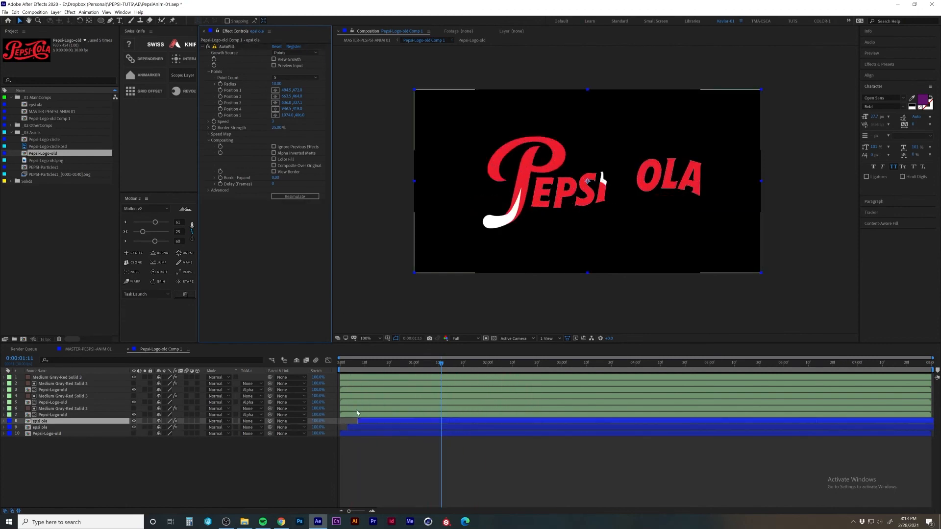
click(356, 416)
shift+click(354, 379)
key(ctrl+shift+c)
text(PC)
key(Return)
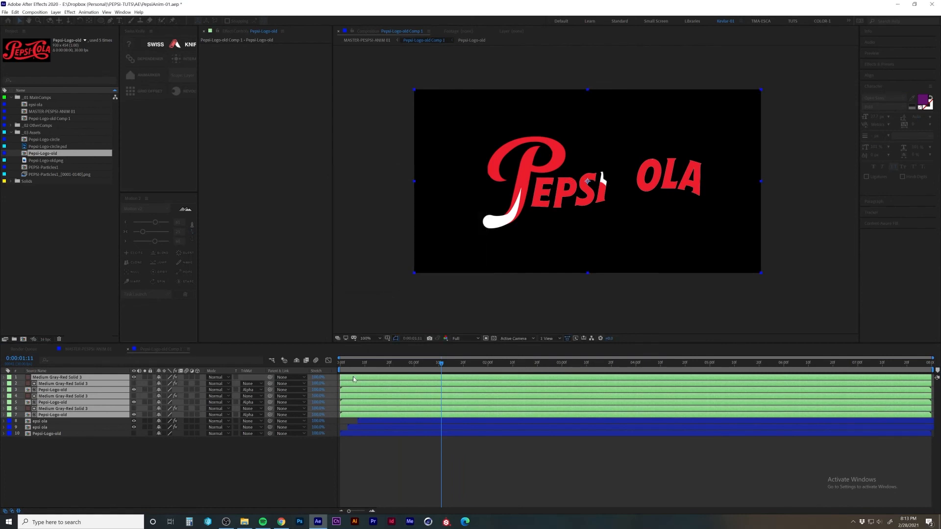
Move all compositions except MASTER-PESPSI-ANIM 01 into the _02 OtherComps folder
click(320, 378)
key(Escape)
drag(78, 117, 49, 126)
drag(40, 125, 38, 118)
click(44, 126)
ctrl+click(43, 139)
drag(43, 153, 42, 112)
click(50, 104)
click(46, 396)
Set the PC layer's Stretch to 75% and preview the faster logo reveal
click(316, 377)
text(75)
key(Return)
key(space)
key(space)
key(space)
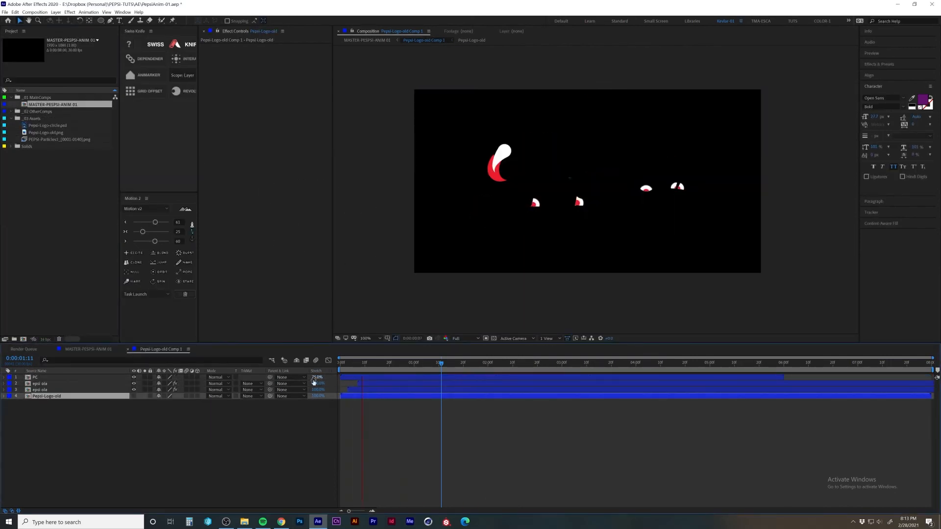
key(space)
key(space)
Examine the stroke animation inside the PC precomp around 5:09, stepping through frames, and return to the logo composition
double_click(35, 378)
drag(343, 363, 733, 371)
scroll(466, 206, up, 1)
click(57, 377)
click(444, 225)
scroll(489, 274, down, 1)
key(Page_Up)
key(Page_Up)
key(Page_Up)
key(Page_Up)
key(Page_Up)
key(Page_Up)
key(Page_Up)
key(Page_Up)
key(Page_Up)
key(Page_Up)
key(Page_Up)
key(Page_Up)
key(Page_Up)
key(Page_Up)
key(Page_Up)
key(Page_Up)
key(Page_Up)
key(Page_Up)
key(Page_Up)
key(Page_Up)
click(199, 350)
right_click(120, 378)
double_click(399, 378)
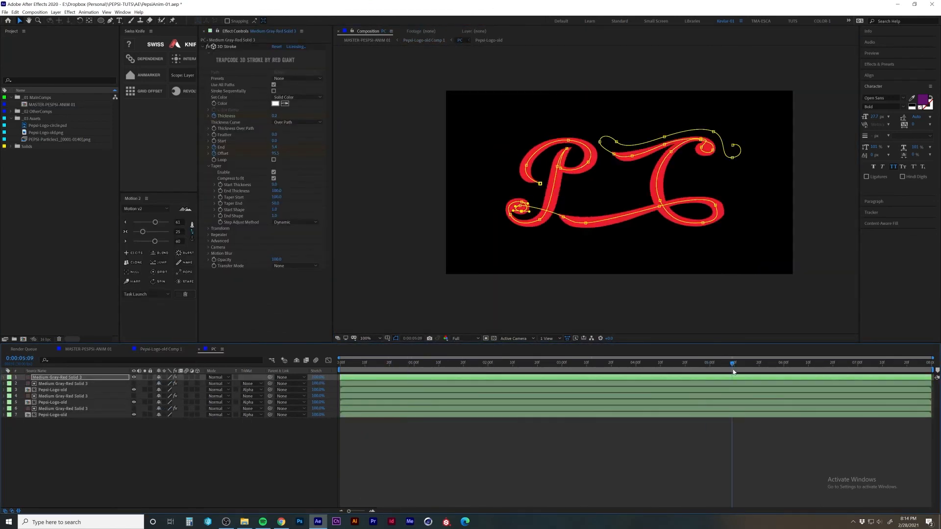
click(199, 350)
Set the PC layer's Stretch to 50% and enable time remapping on it
click(317, 378)
text(50)
key(Return)
right_click(120, 378)
click(248, 252)
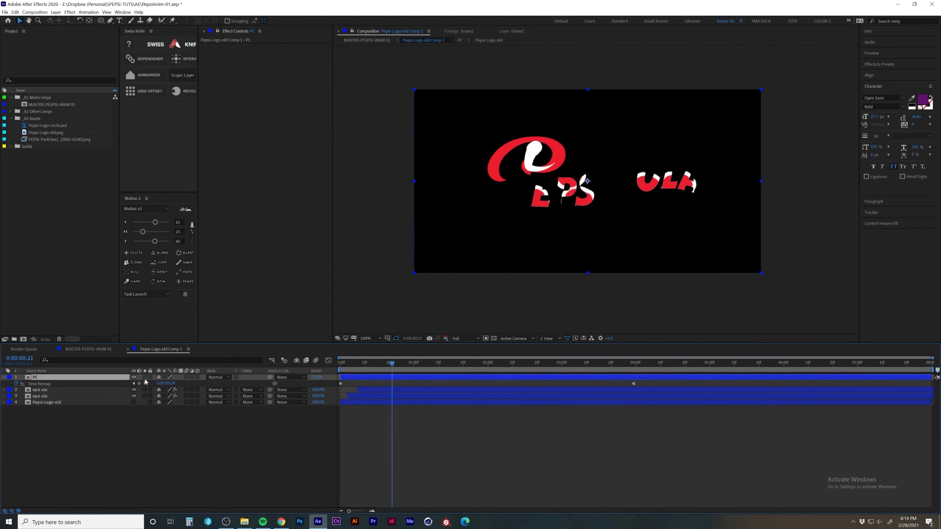
Move the PC layer's Time Remap keyframes that follow the one at 0:14 five frames later, and preview
drag(406, 362, 667, 392)
key(alt+Right)
key(alt+Right)
key(alt+Right)
key(alt+Right)
key(alt+Right)
key(space)
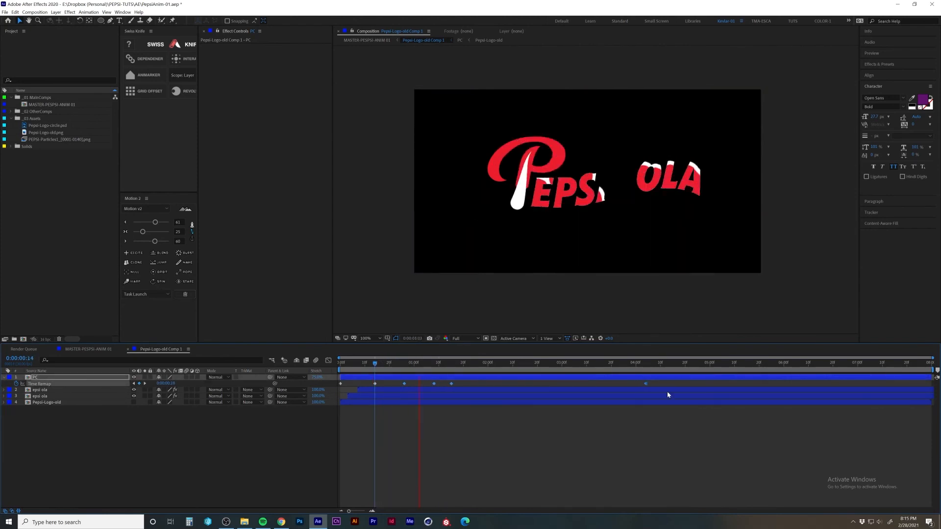
Undo the last keyframe change, nudge the final PC Time Remap keyframes five frames later, and preview the timing
drag(442, 379, 671, 393)
key(ctrl+z)
key(alt+Right)
key(alt+Right)
key(alt+Right)
key(alt+Right)
key(alt+Right)
key(space)
drag(508, 364, 499, 364)
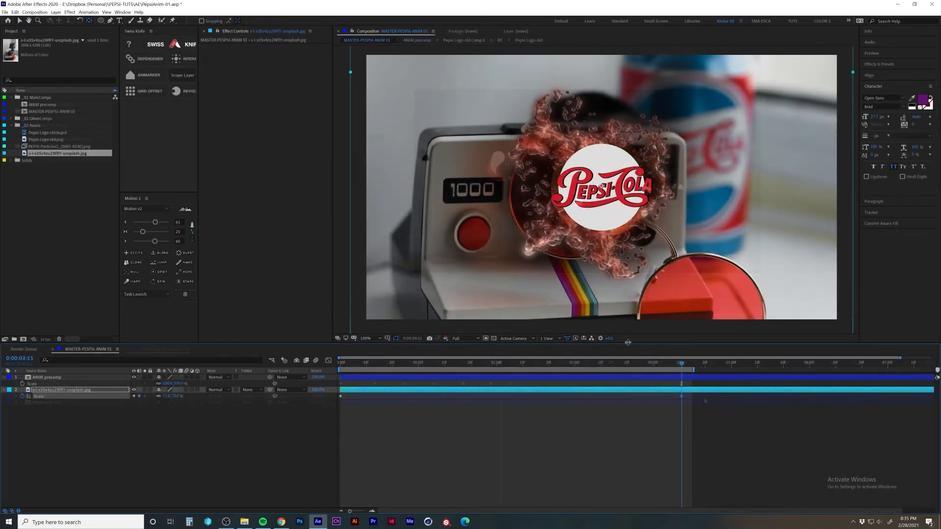
Move the camera photo layer's last Scale keyframe to 5:10 and end the work area there
key(n)
drag(681, 396, 757, 396)
click(35, 12)
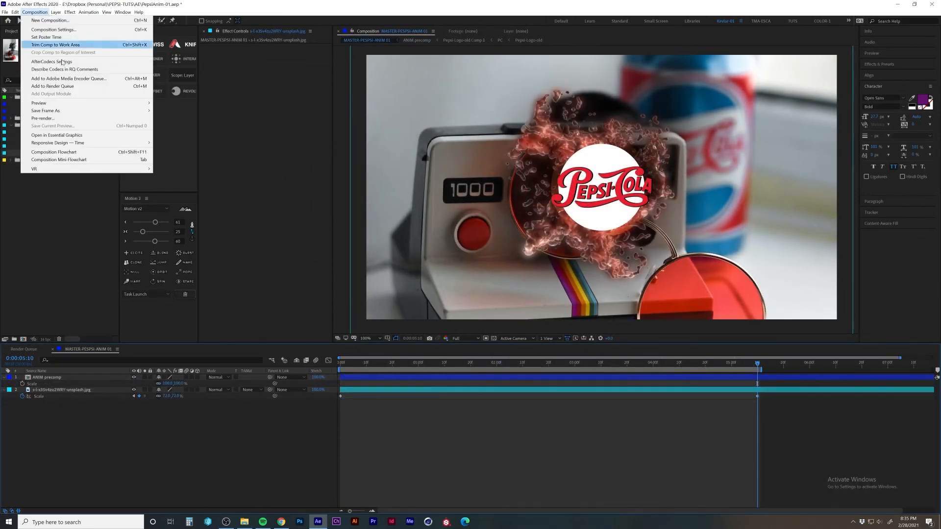
key(Escape)
Apply a Tritone effect to the camera photo layer and sample the red of the logo for its Midtones
click(98, 390)
key(ctrl+space)
text(tri)
key(Return)
click(285, 59)
click(578, 182)
Try a different Midtones color in the Tritone effect, and delete the effect from the photo layer
click(277, 59)
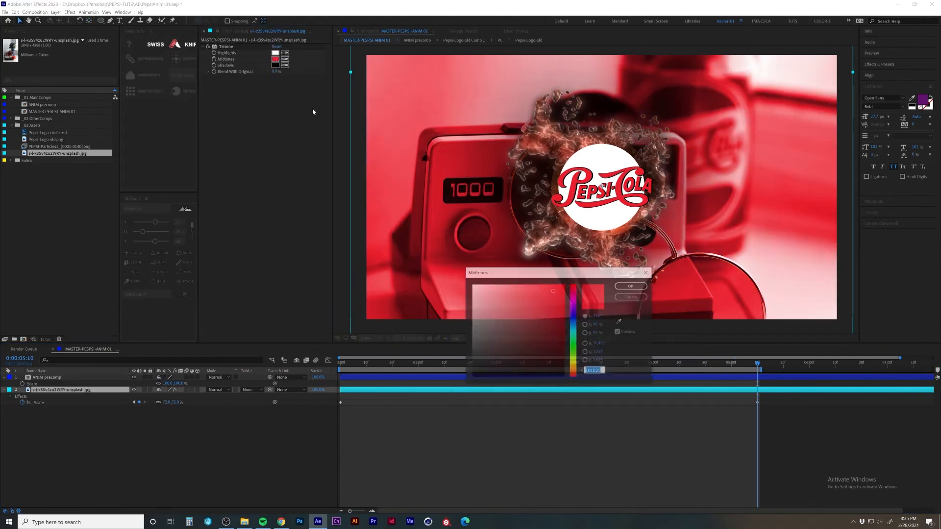
click(573, 319)
click(557, 351)
click(632, 285)
click(226, 47)
key(Delete)
click(35, 13)
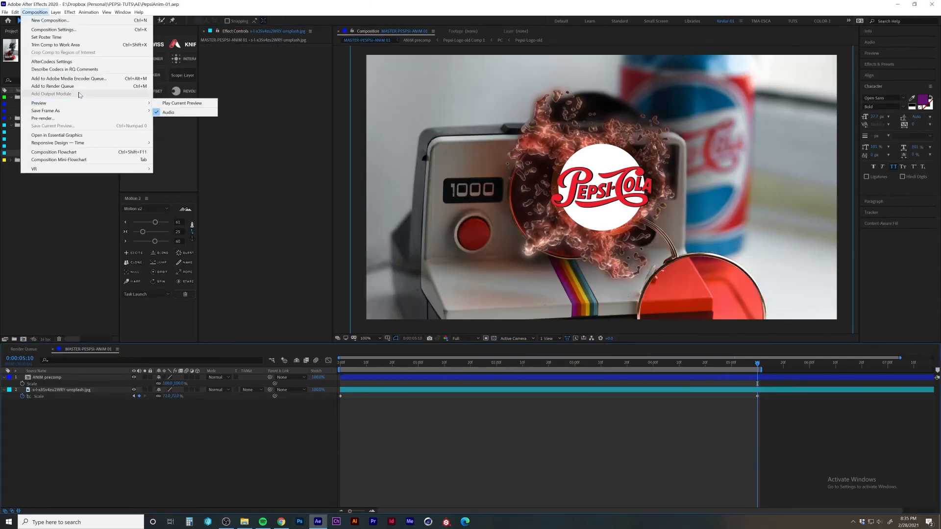
click(49, 74)
key(Delete)
click(88, 349)
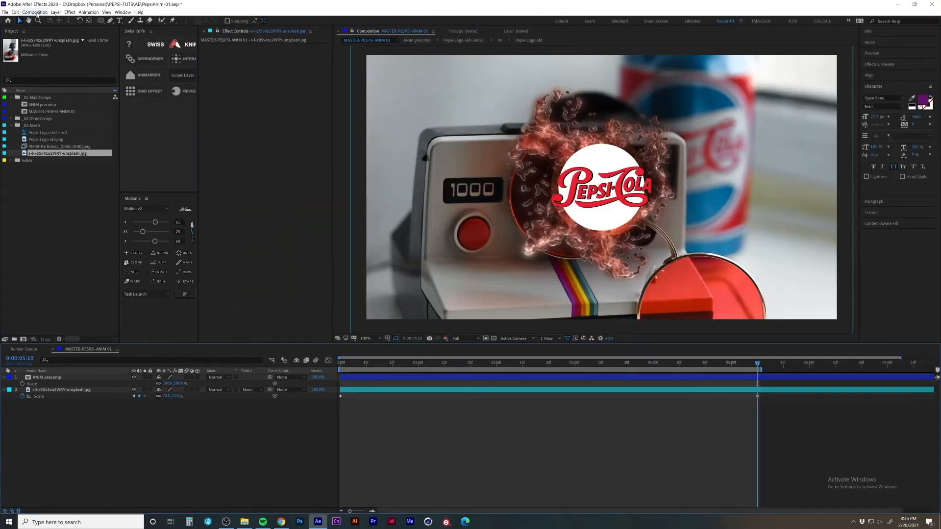
Queue the MASTER-PESPSI-ANIM 01 composition for output as MASTER-PESPSI-ANIM 01.mov in a subfolder of PEPSI-TUTS, and render it
click(35, 12)
click(49, 74)
click(195, 399)
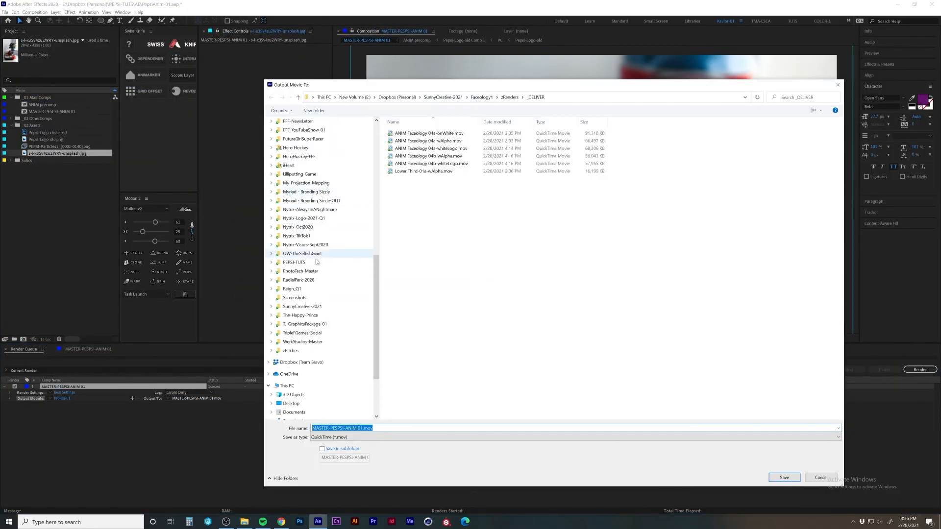
click(316, 262)
double_click(412, 150)
click(785, 476)
click(913, 369)
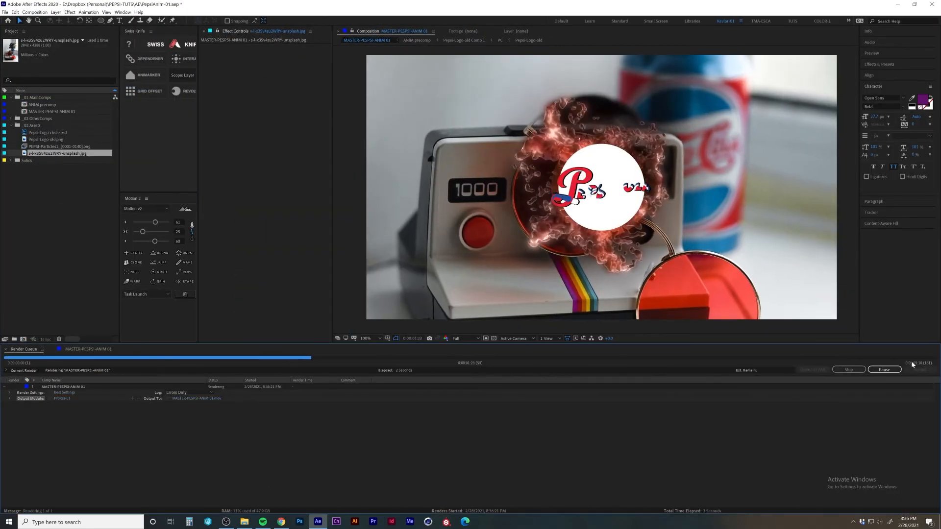